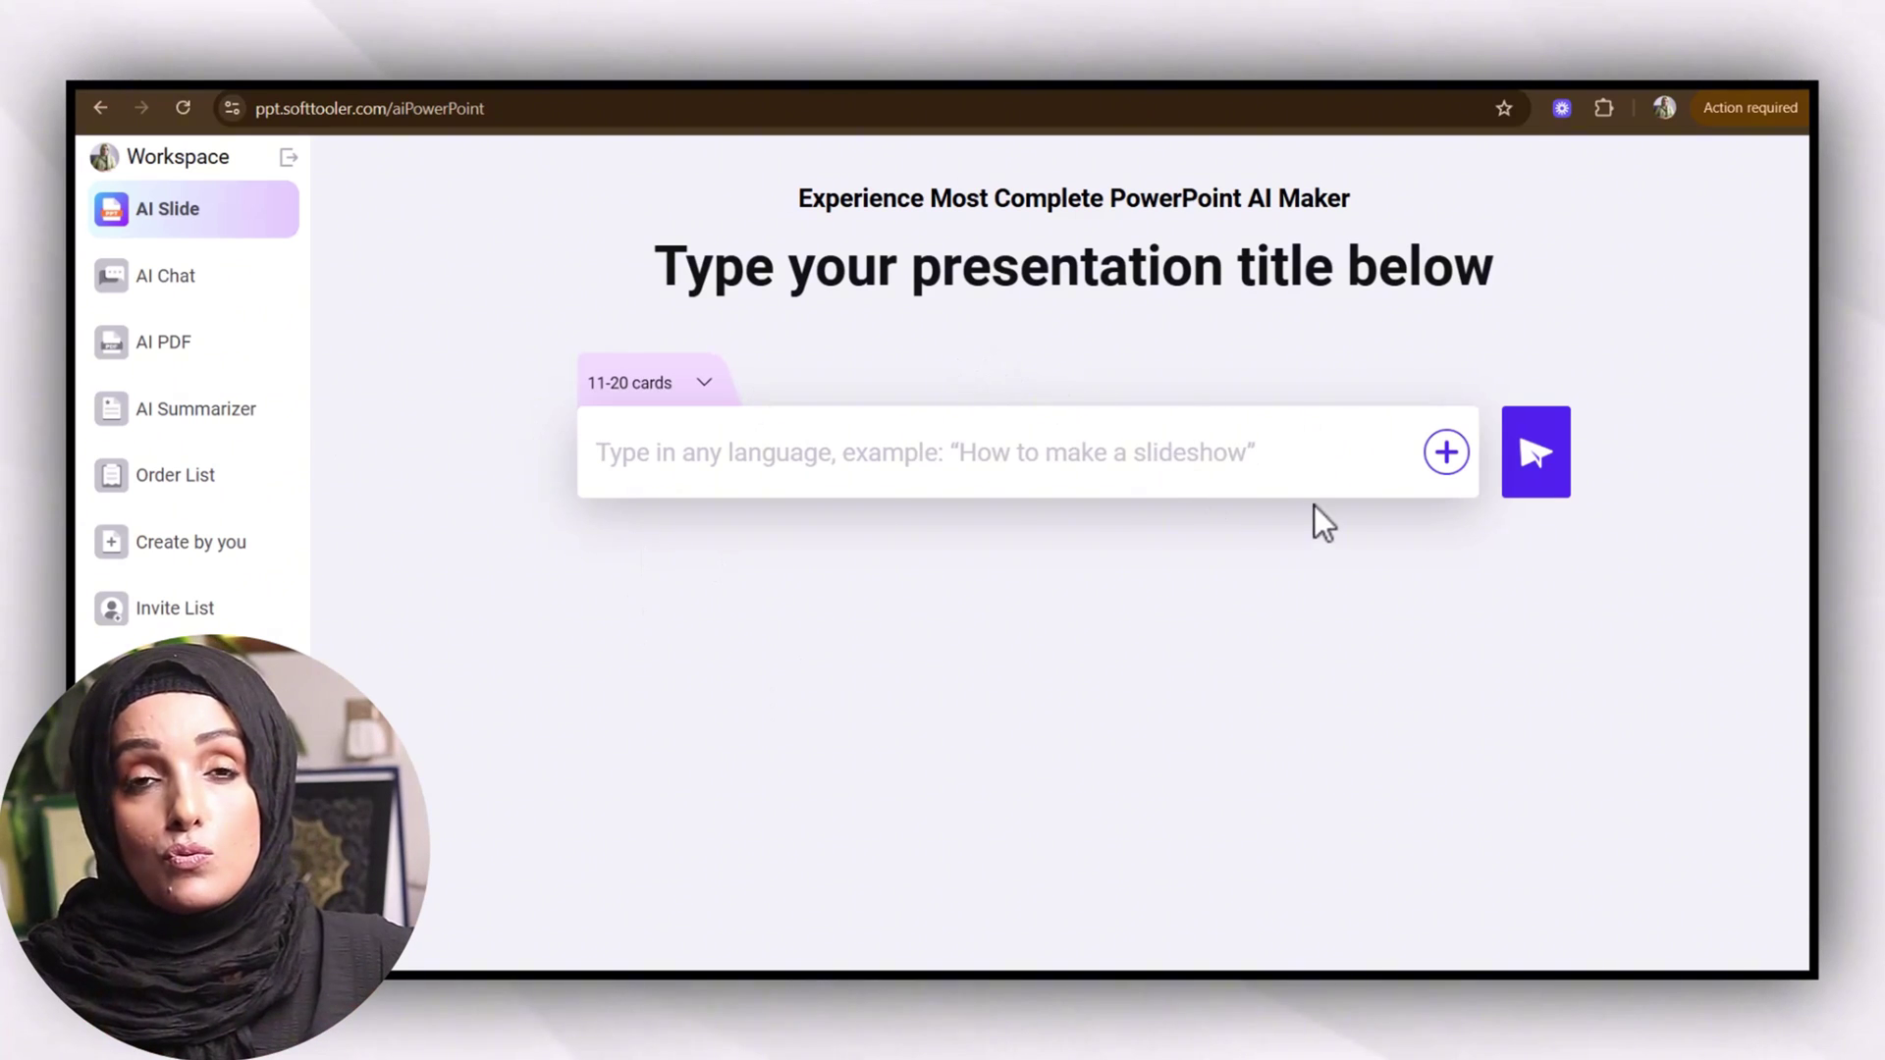
- Upload the thesis document from Downloads to build the ionic liquids outline
left_click(701, 383)
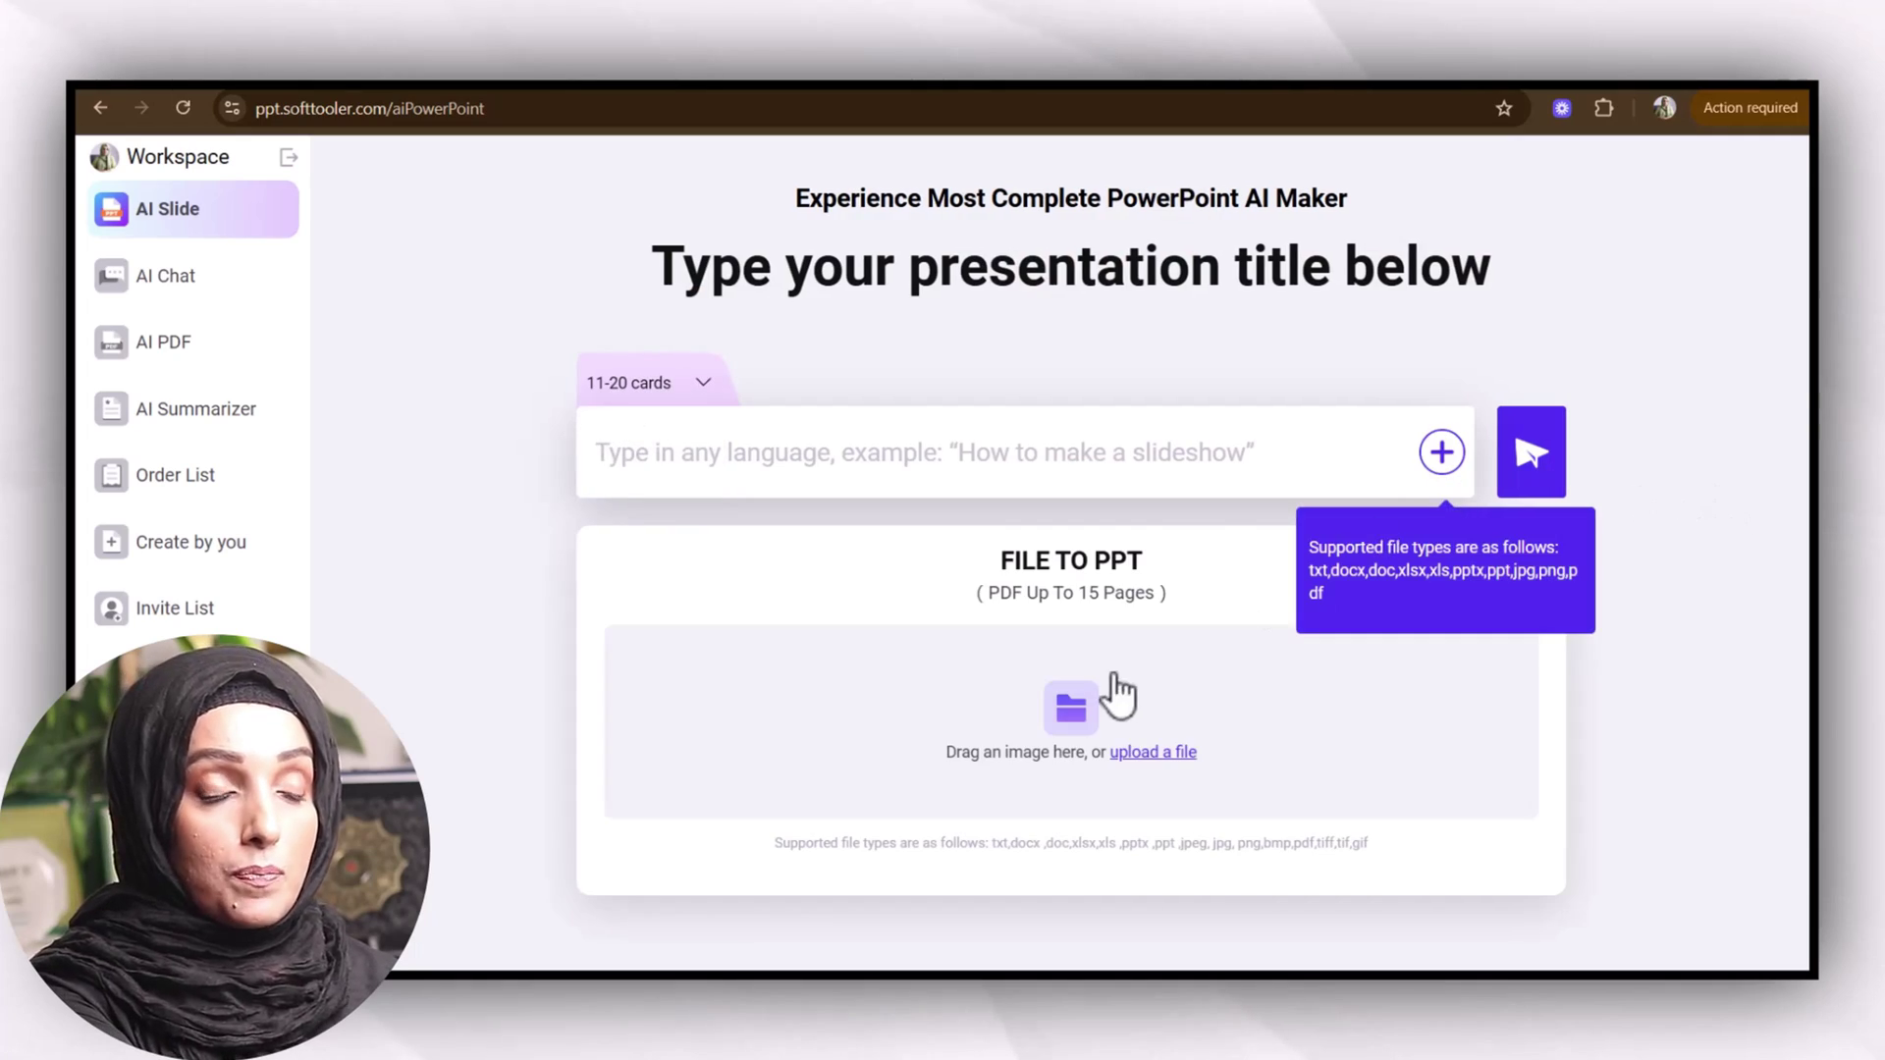
left_click(1142, 755)
type("sidr")
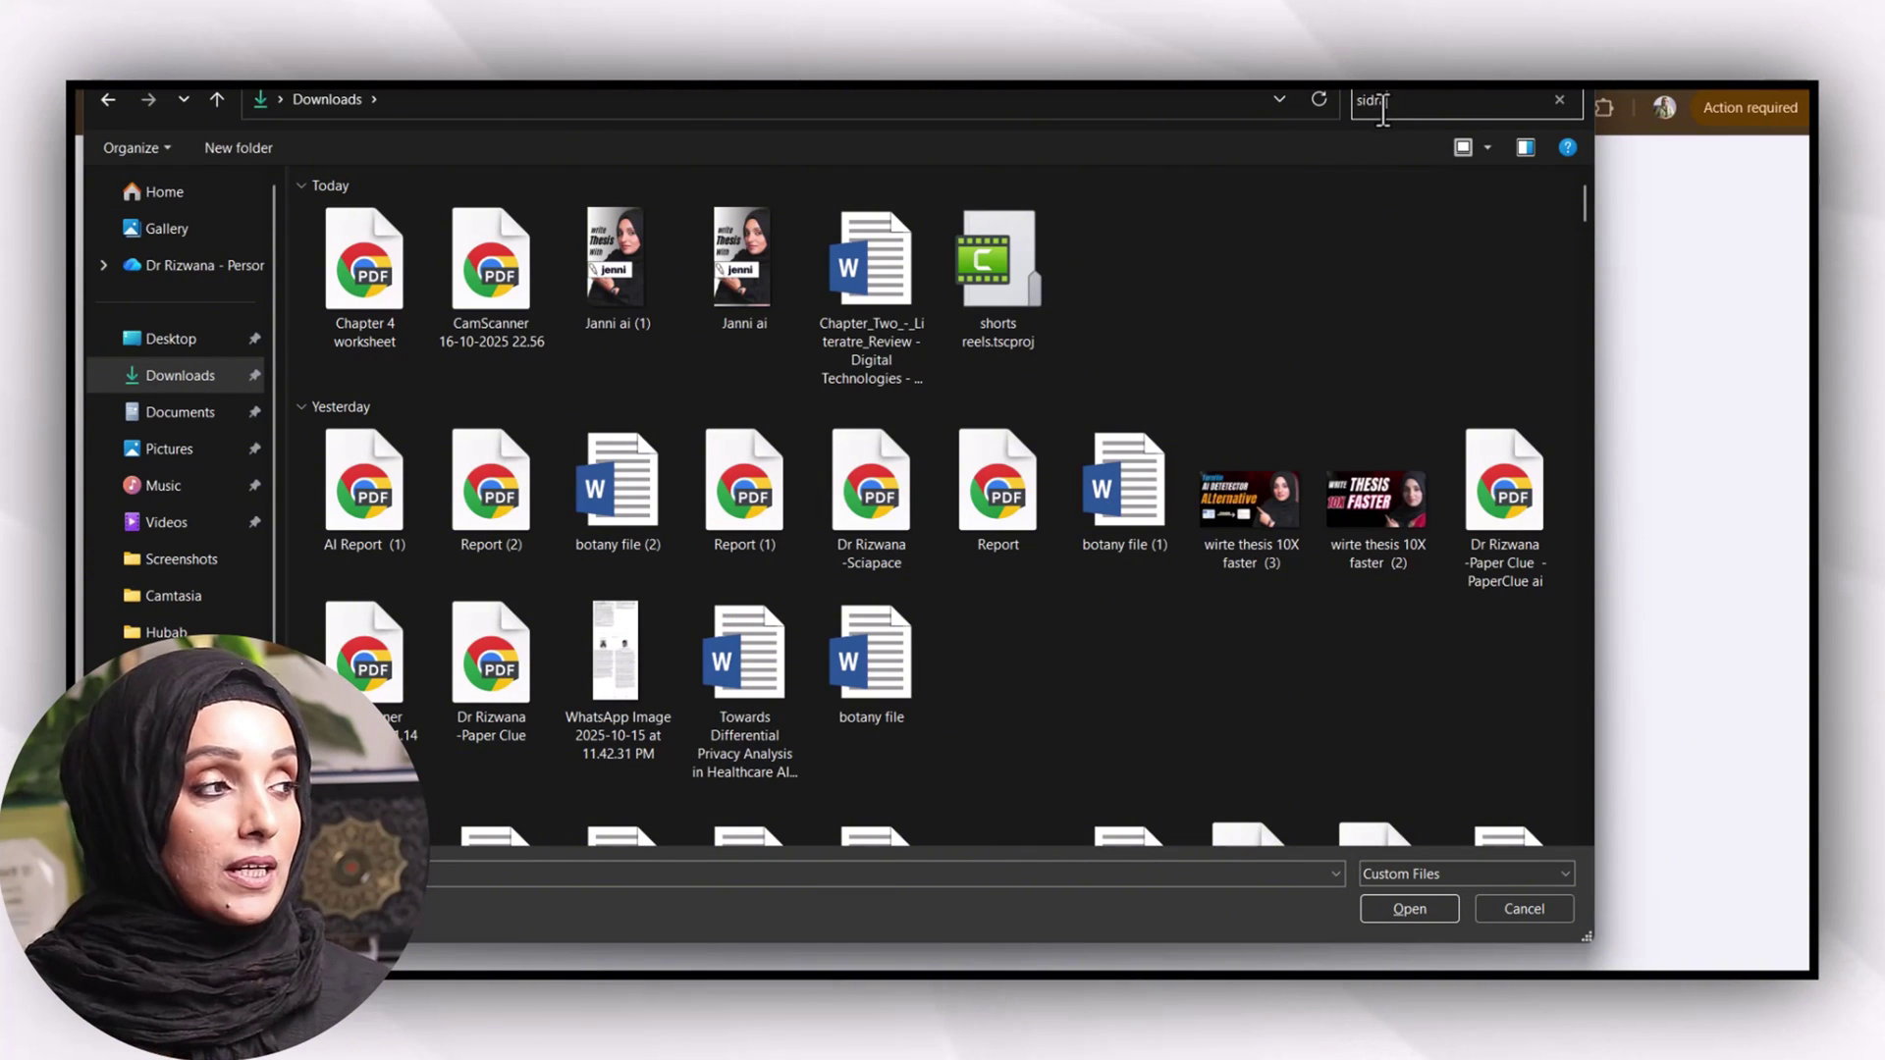
type("a")
left_click(528, 280)
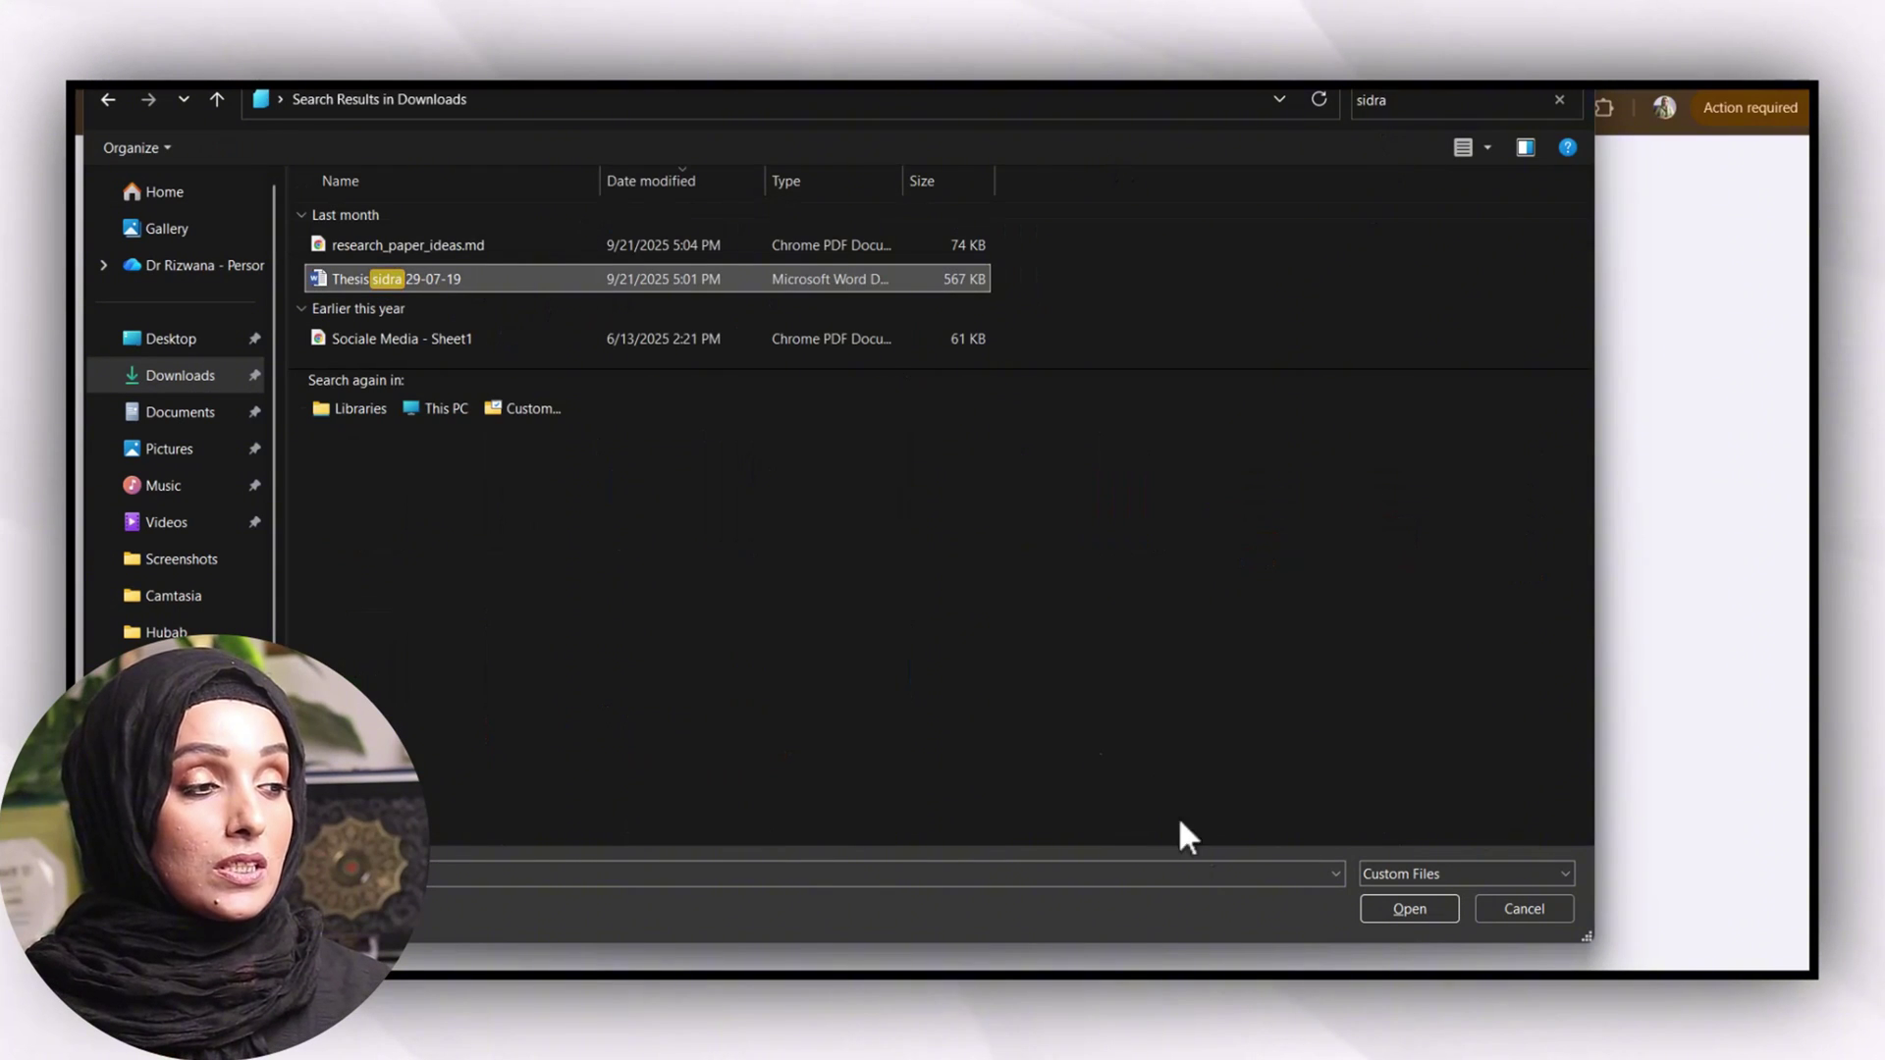
left_click(1406, 907)
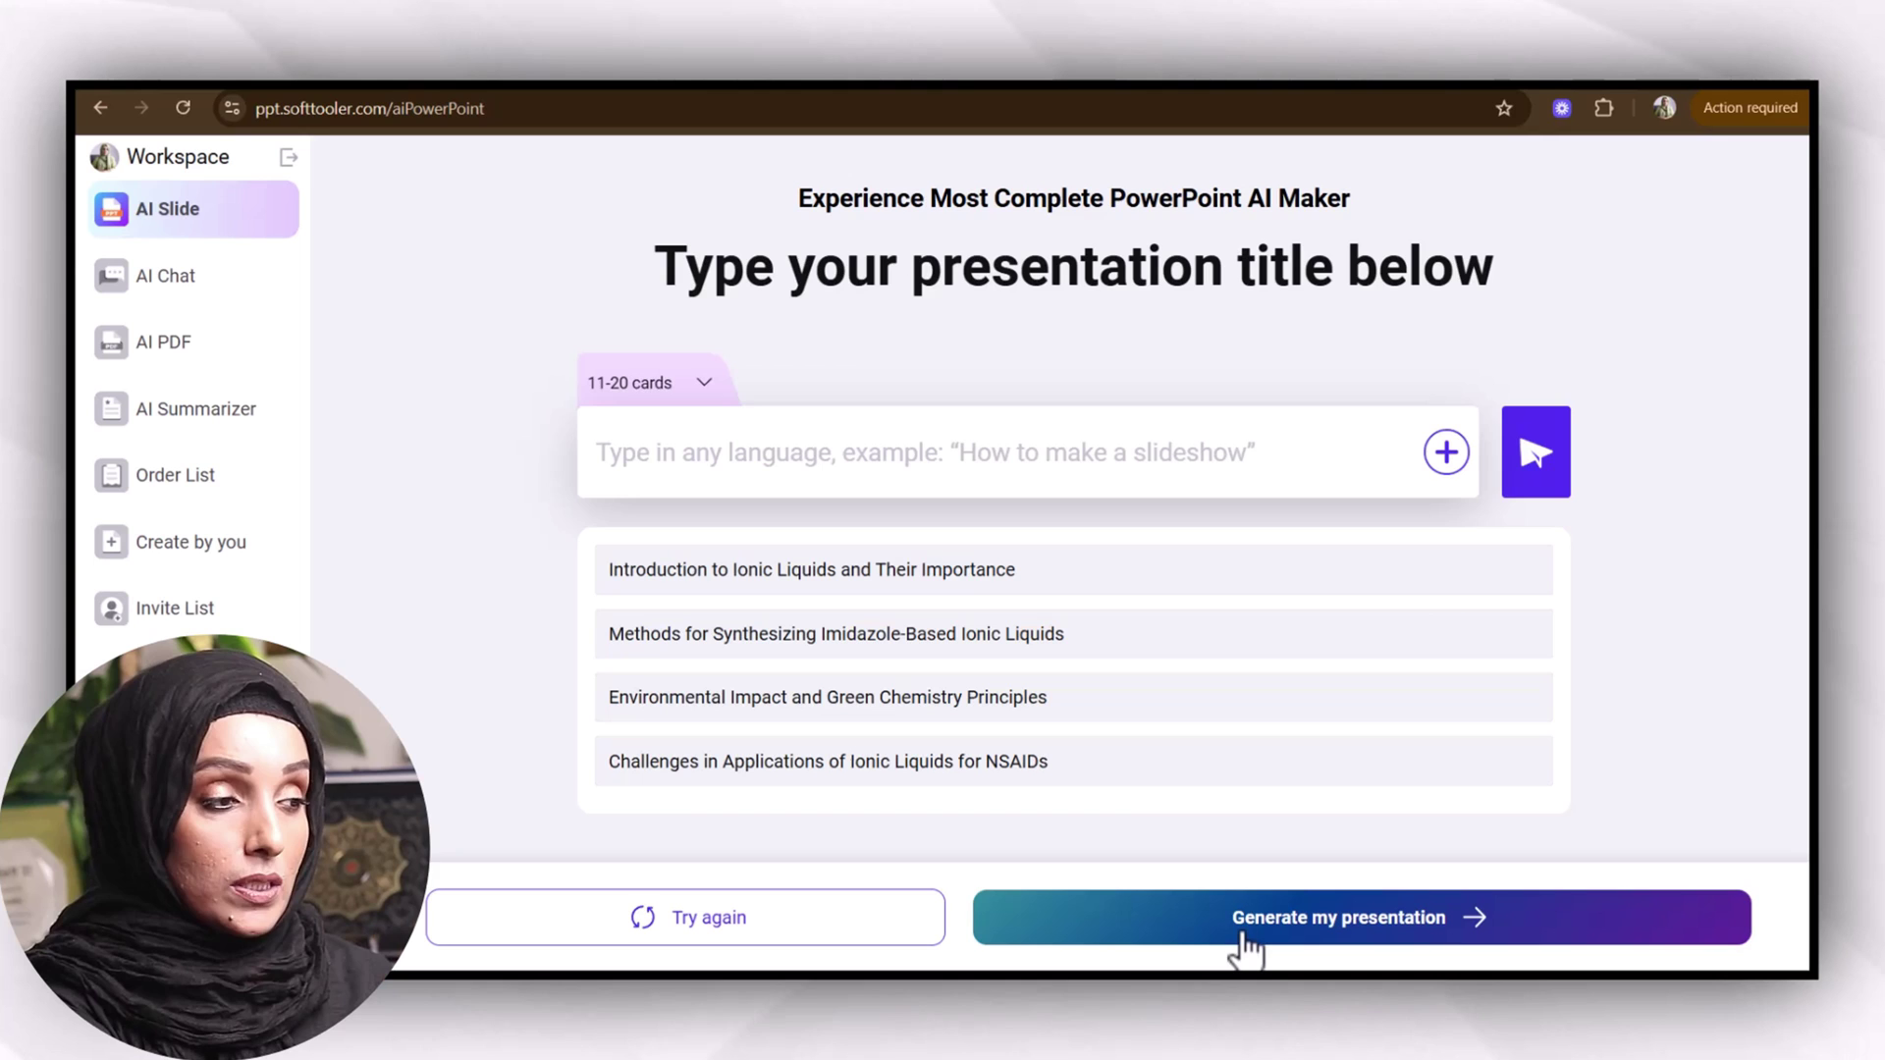
- Generate the presentation, then preview the Business Theme and Abstract Architecture templates
left_click(1245, 943)
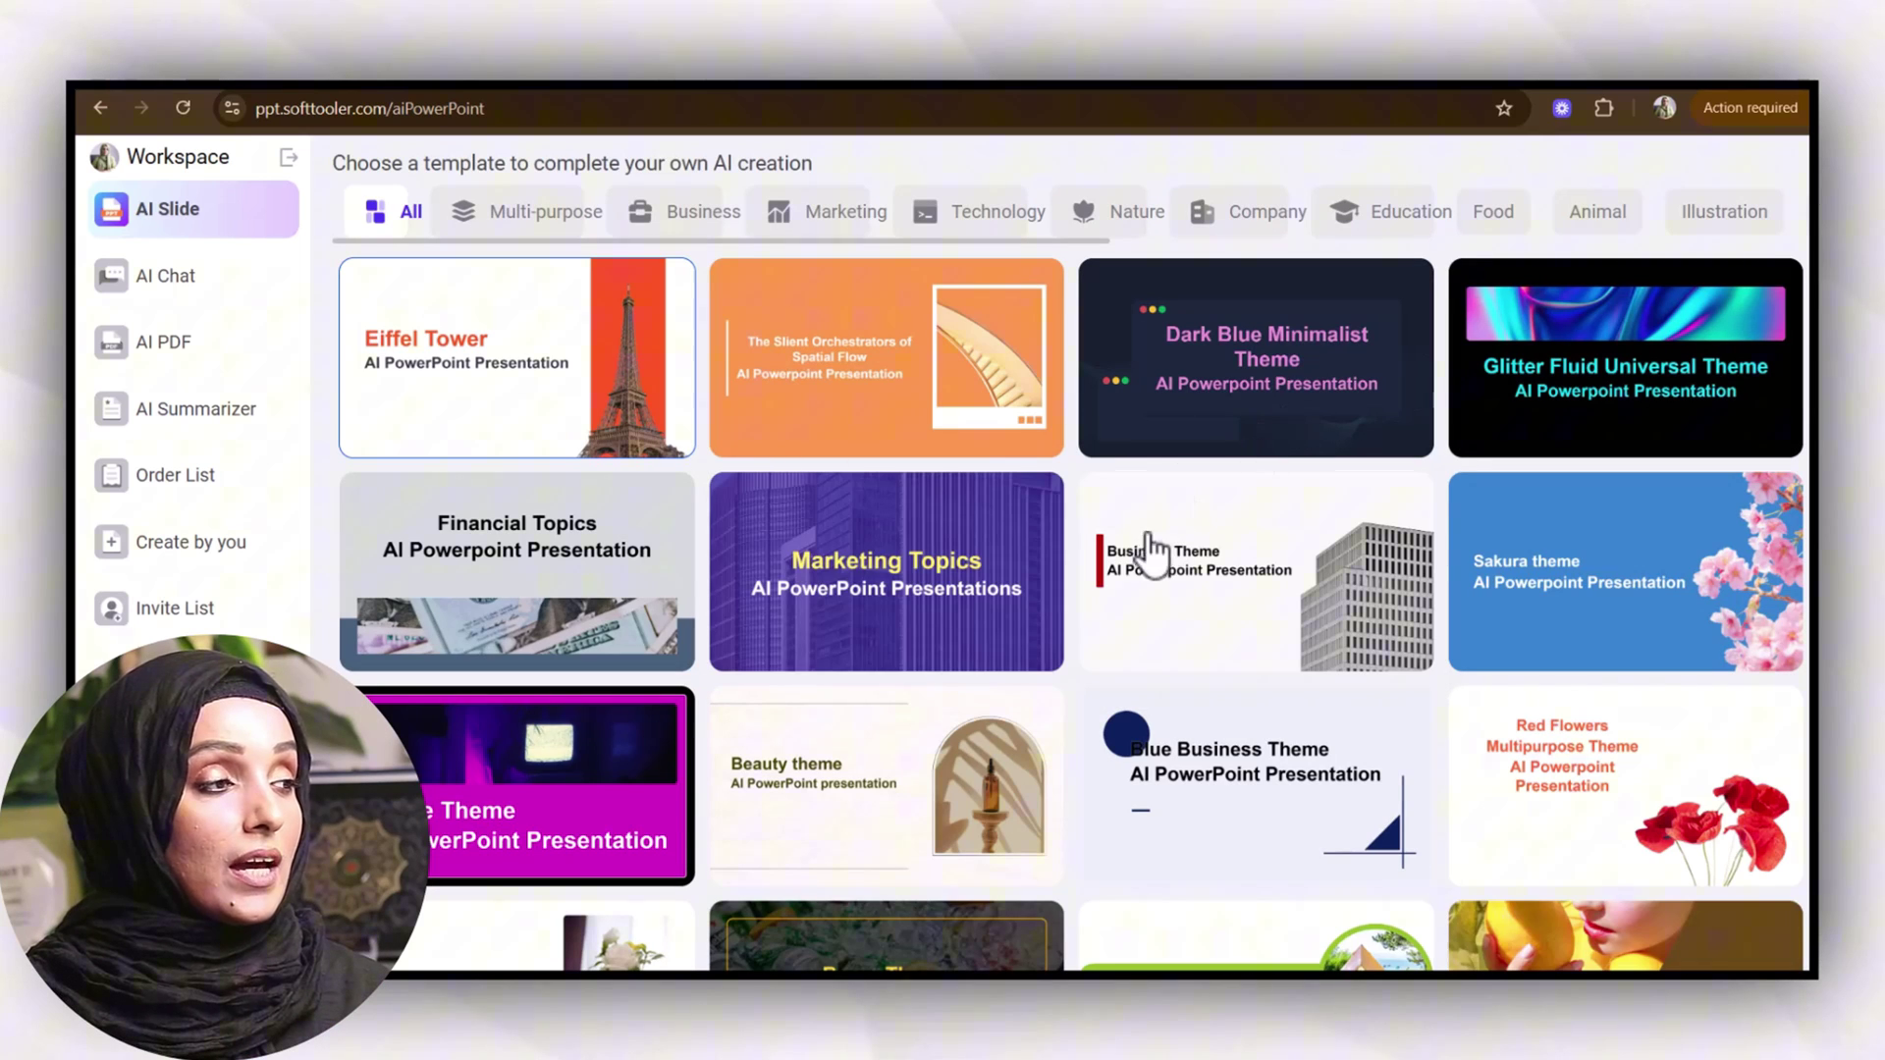
scroll(984, 637, "down", 2)
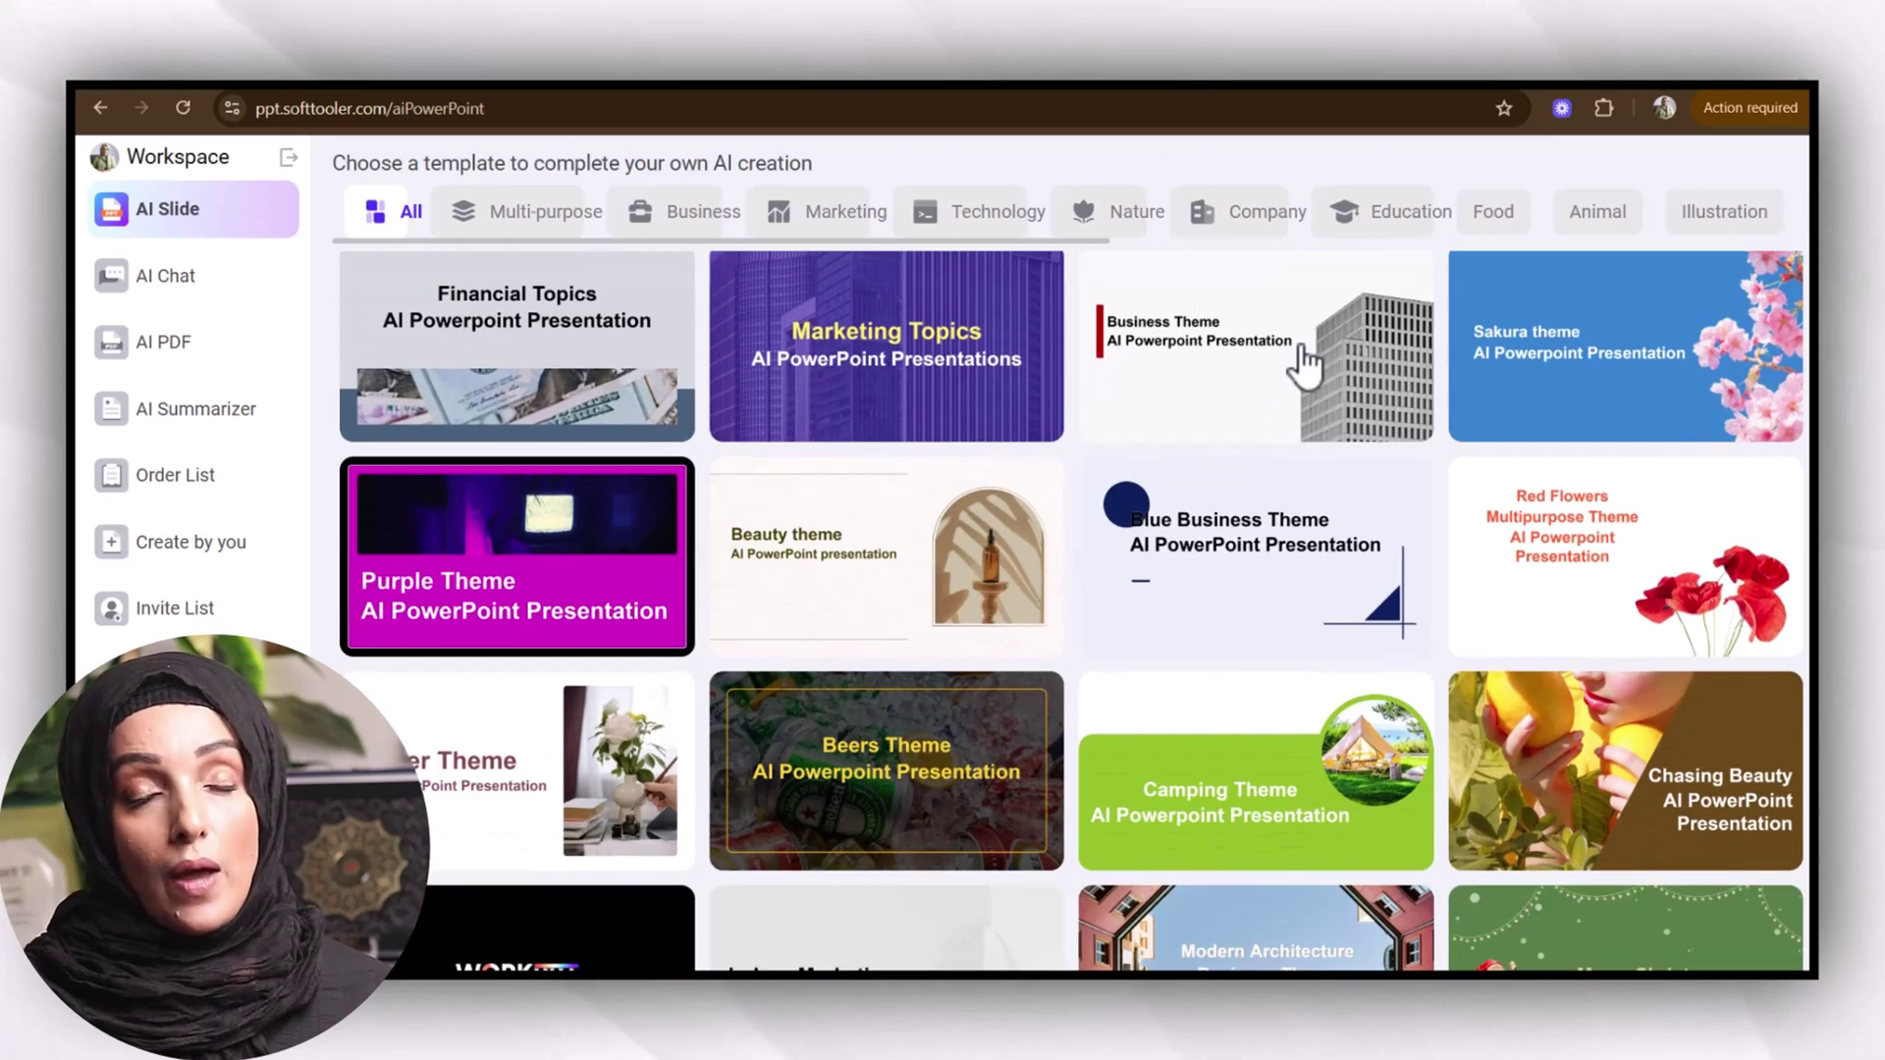
left_click(1297, 371)
scroll(890, 521, "down", 2)
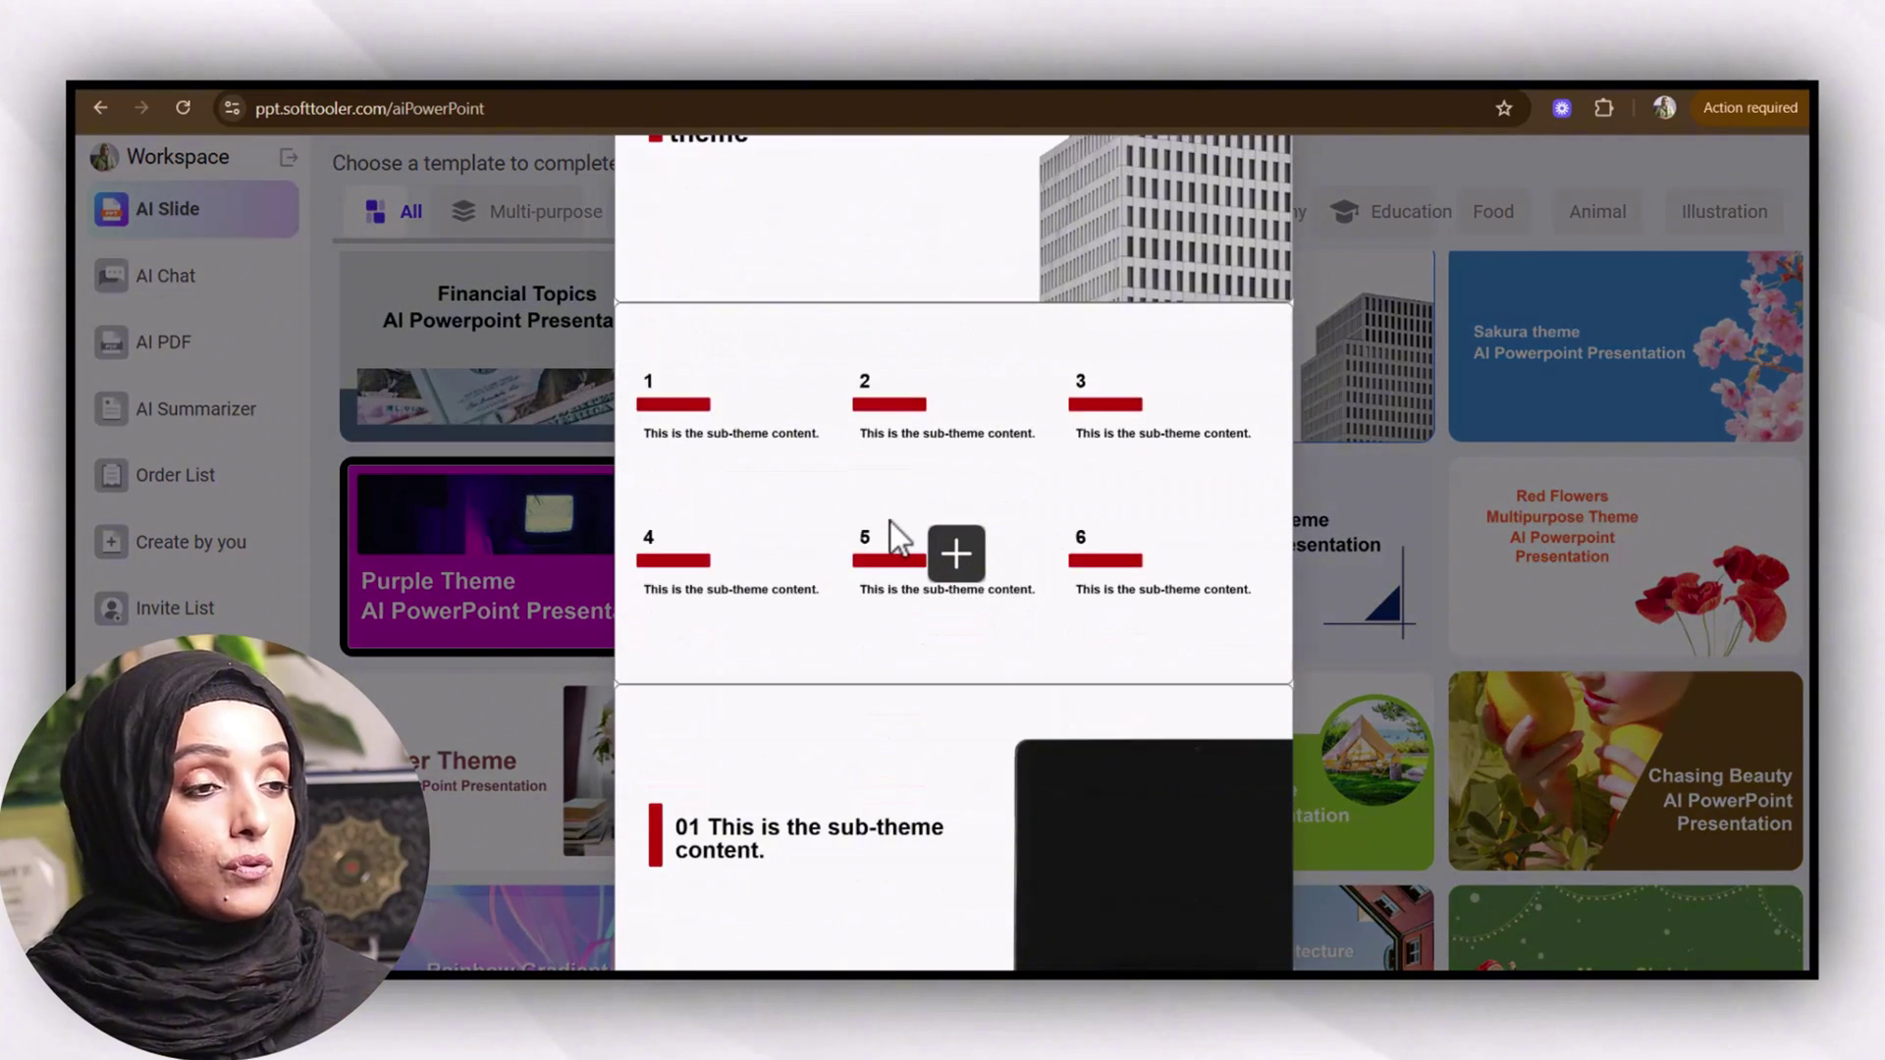
scroll(889, 519, "down", 2)
scroll(890, 520, "down", 2)
scroll(890, 520, "down", 2)
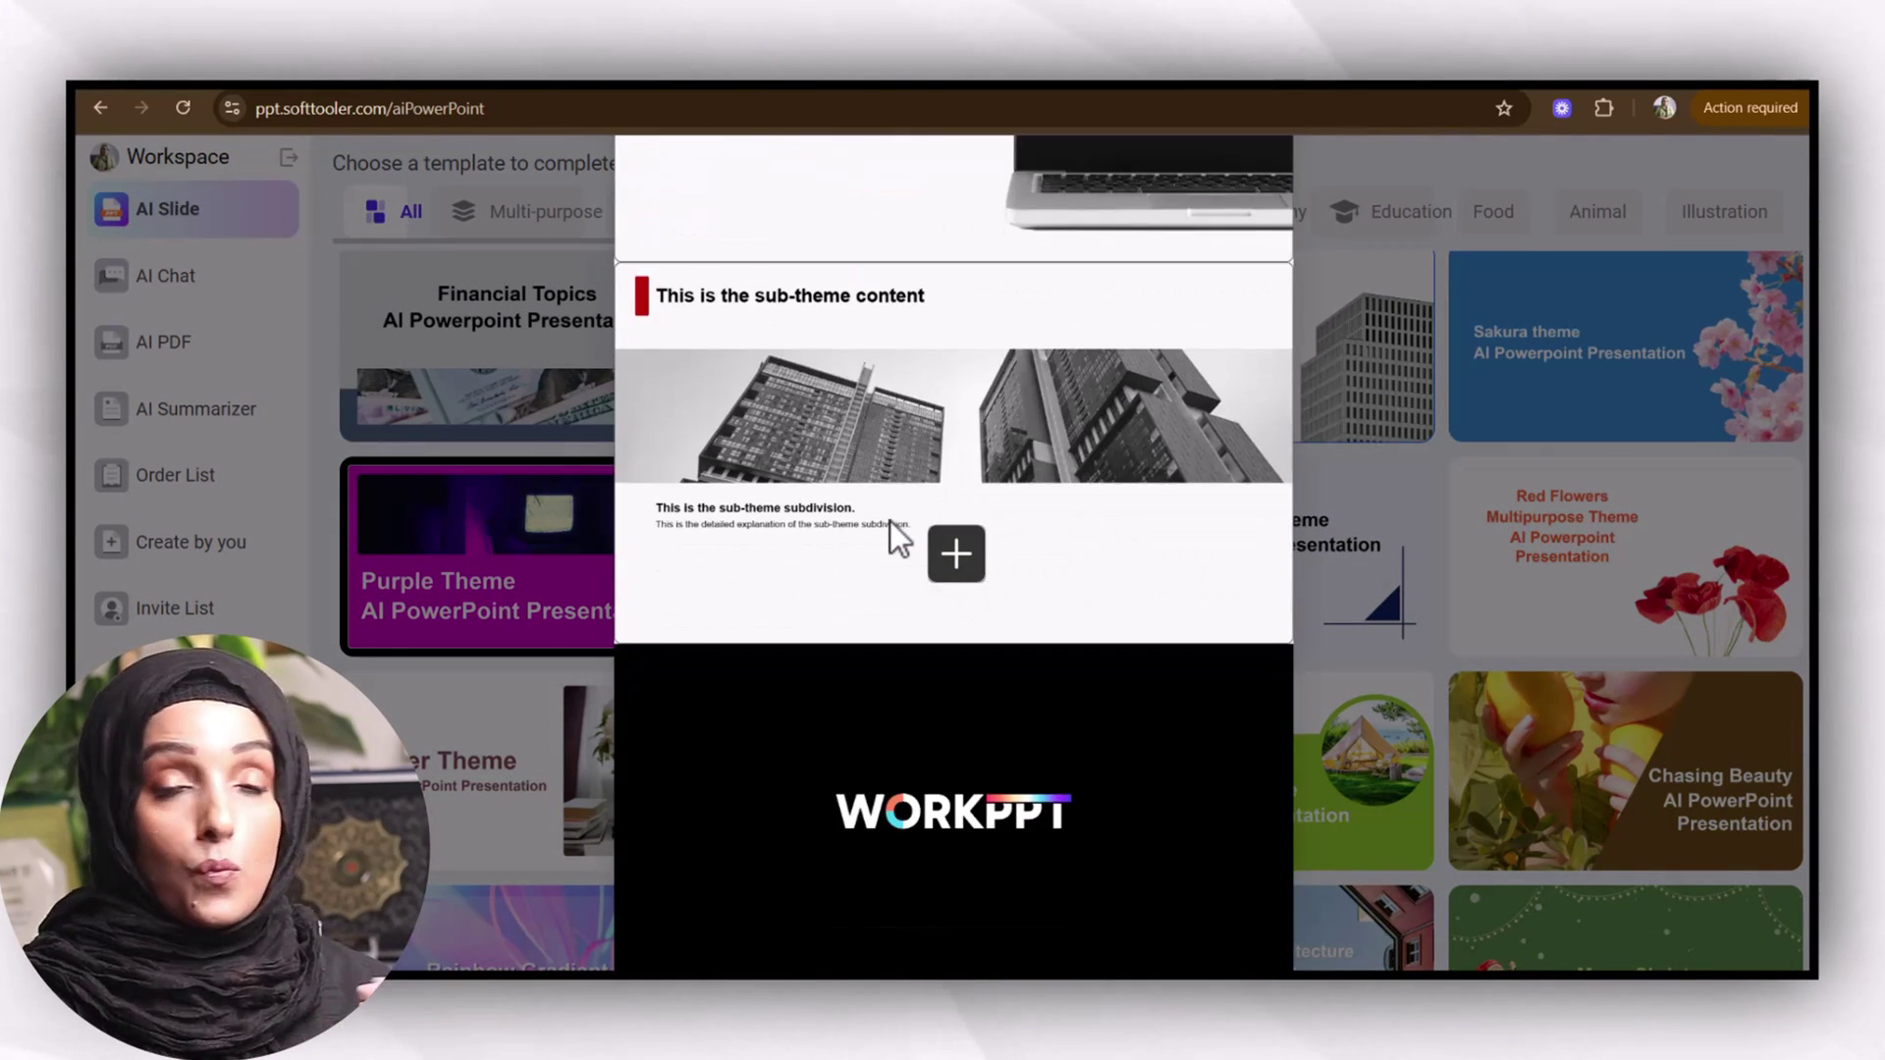
scroll(889, 520, "down", 2)
scroll(887, 518, "down", 2)
scroll(889, 517, "down", 2)
scroll(888, 516, "down", 2)
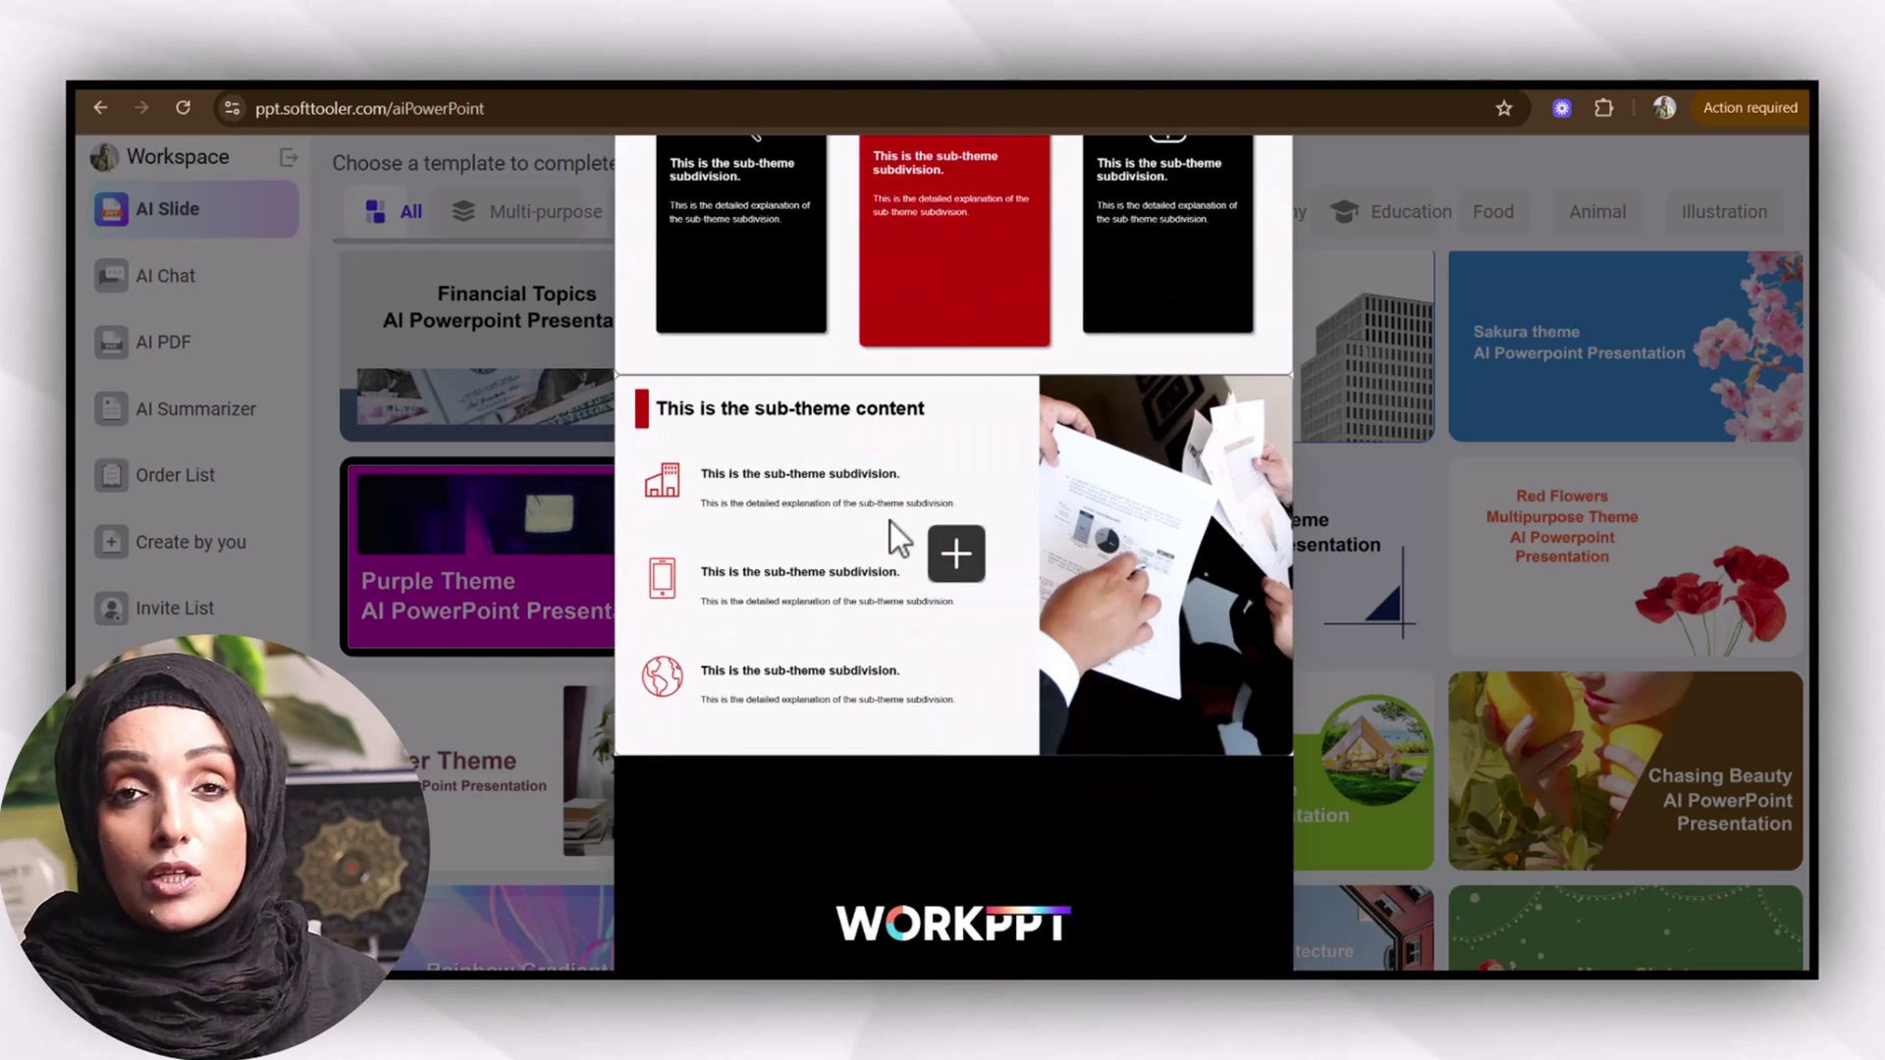
scroll(890, 519, "down", 2)
scroll(890, 519, "down", 2)
scroll(890, 520, "down", 2)
scroll(889, 521, "down", 2)
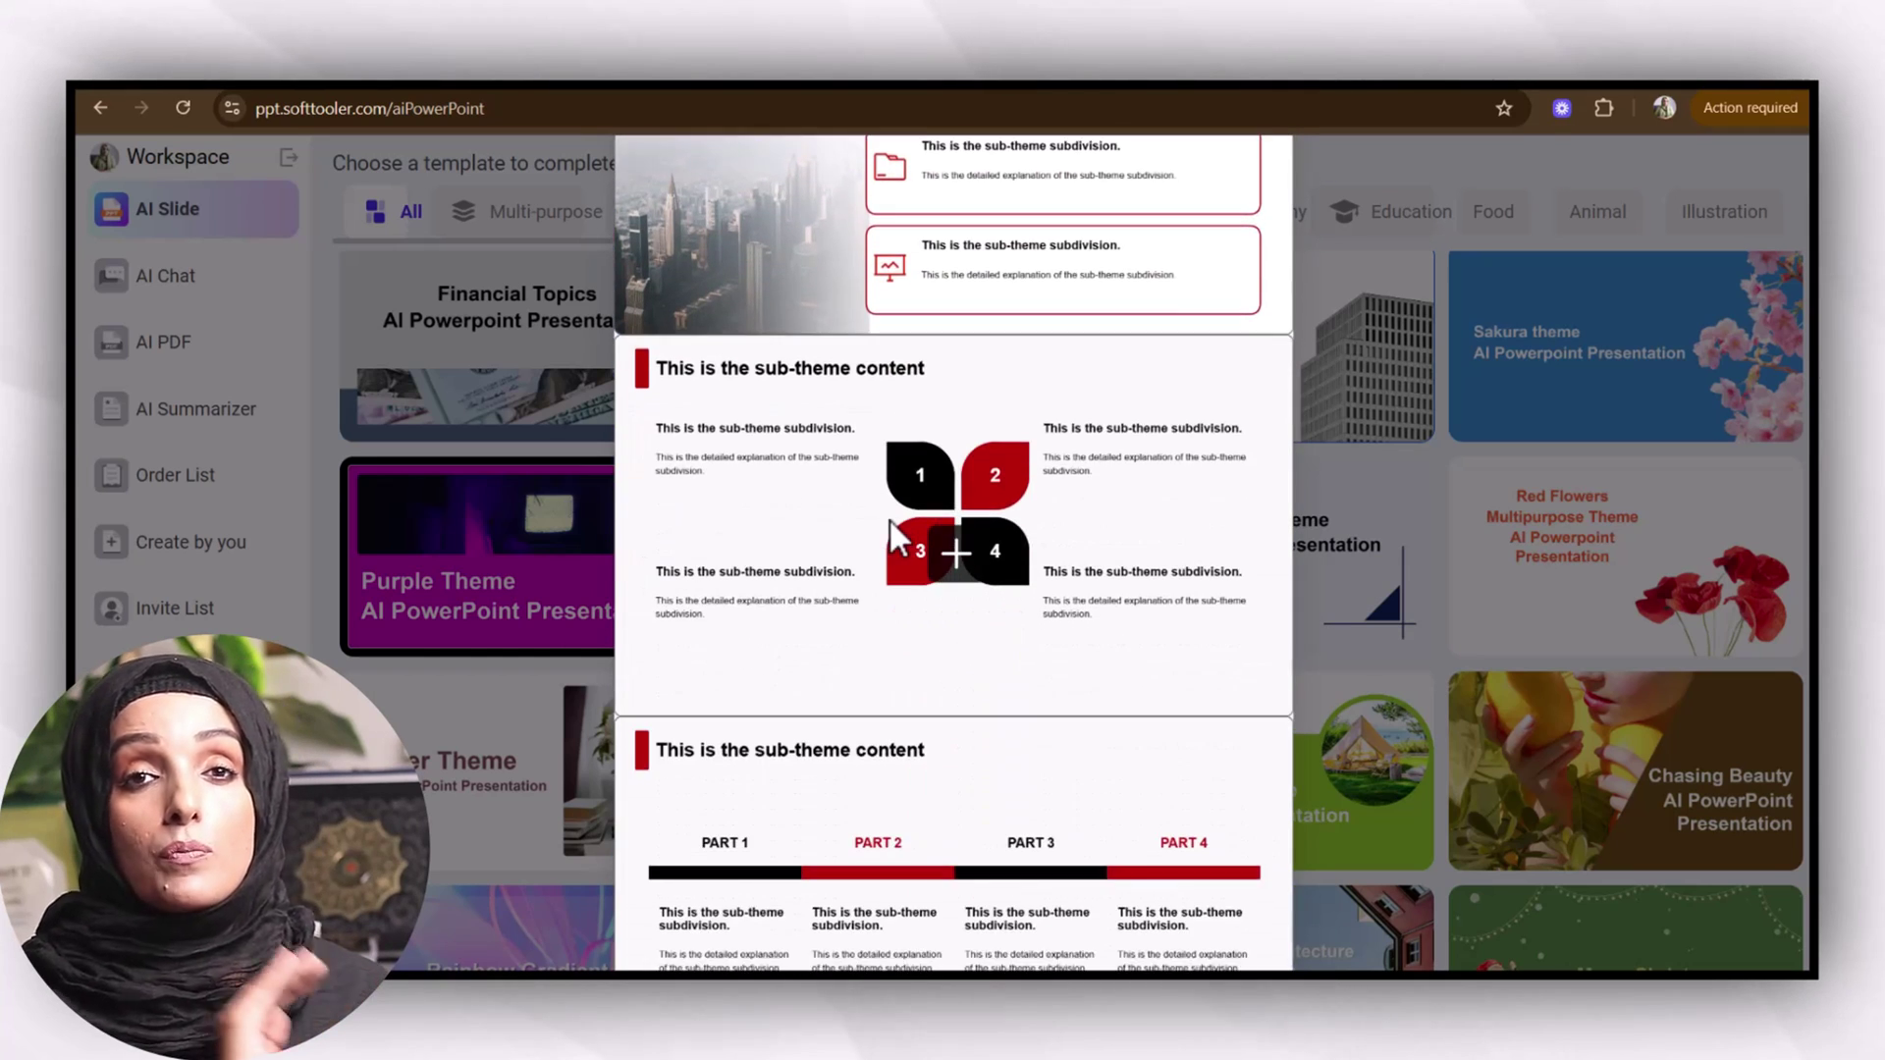
scroll(890, 519, "down", 1)
scroll(891, 520, "down", 2)
scroll(889, 519, "down", 2)
scroll(889, 520, "down", 2)
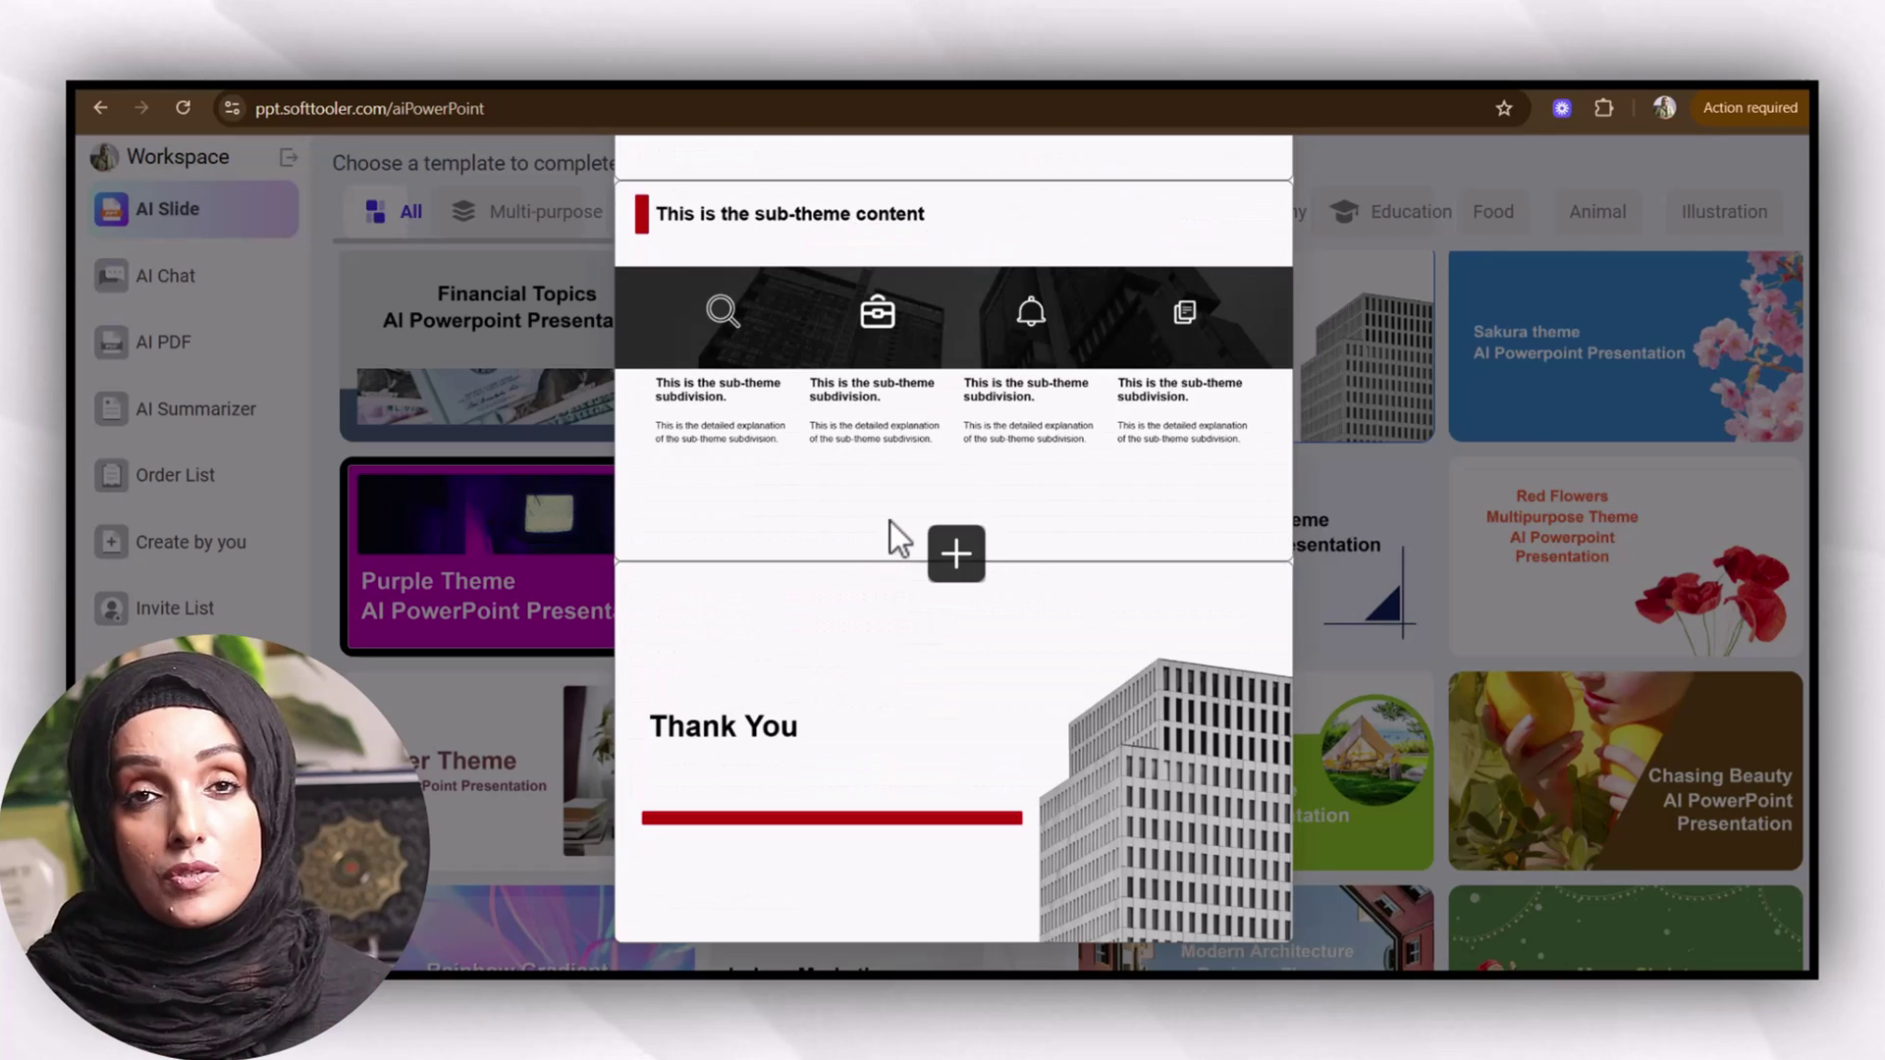
left_click(1444, 178)
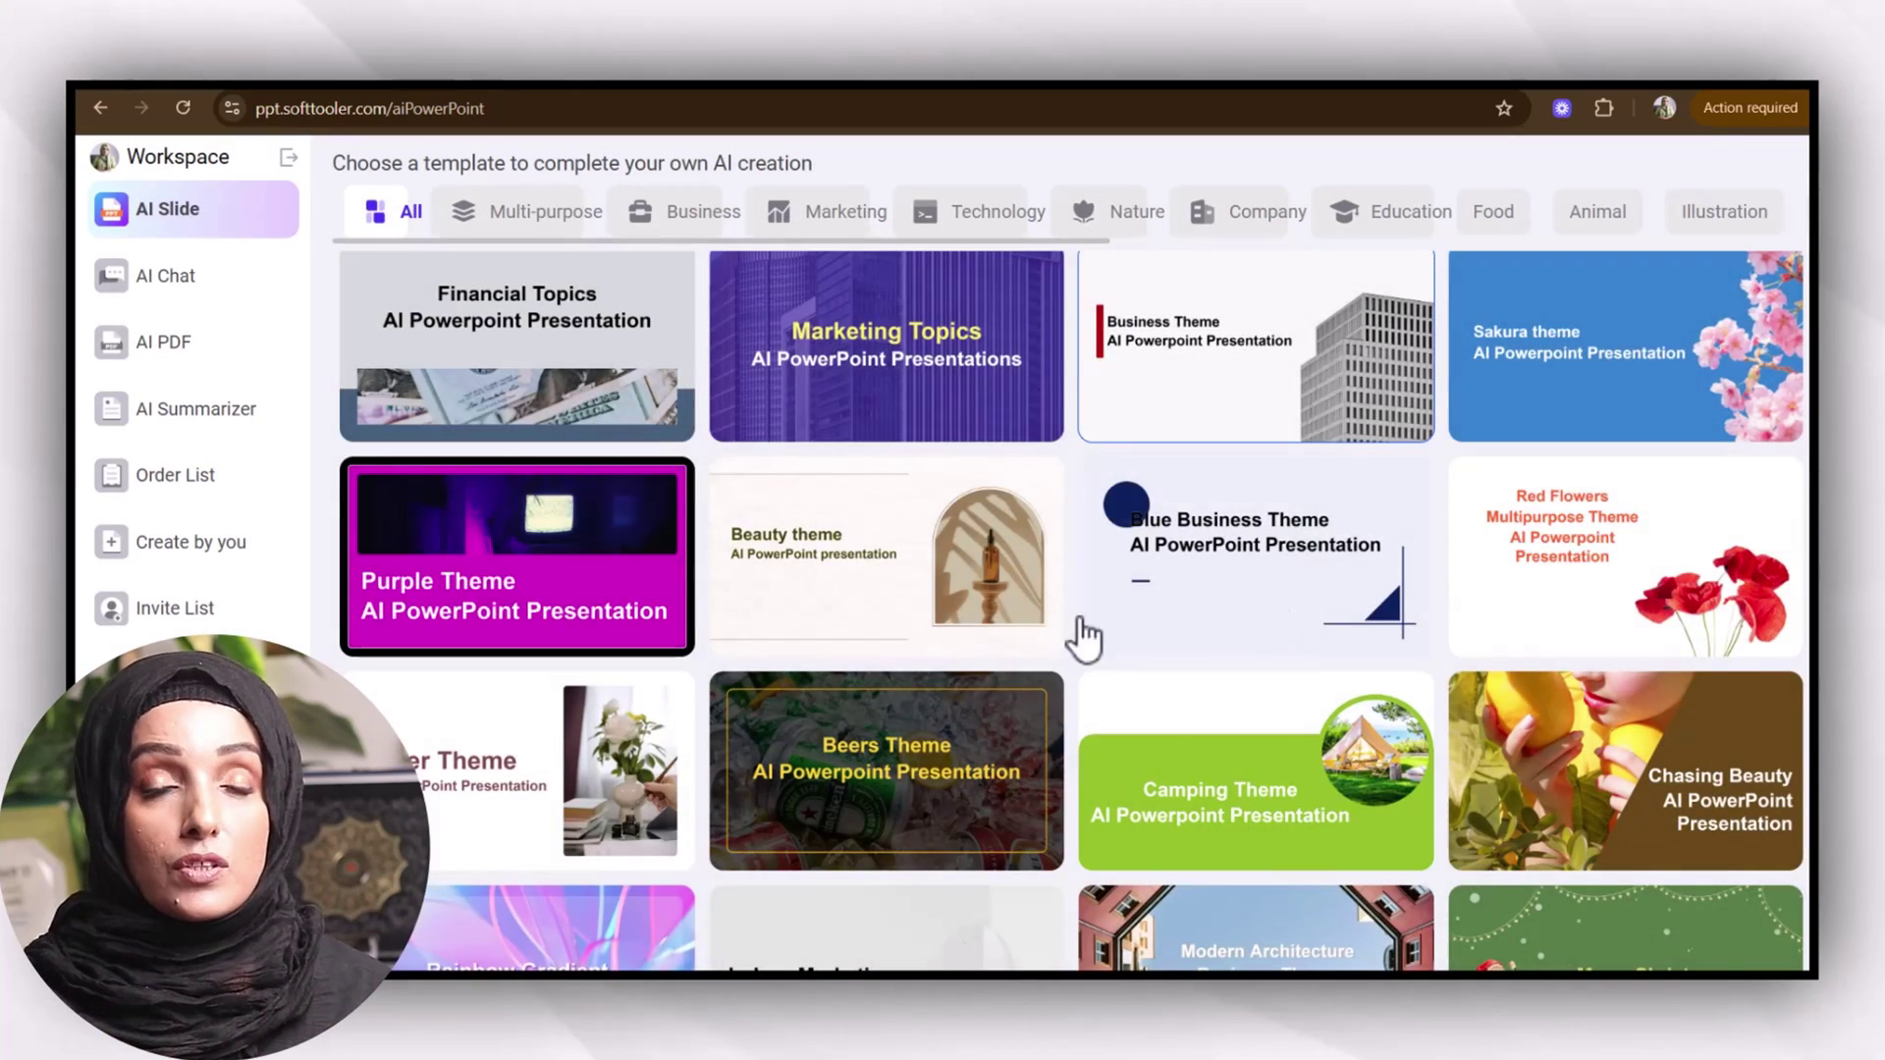
scroll(884, 640, "down", 3)
scroll(687, 698, "down", 3)
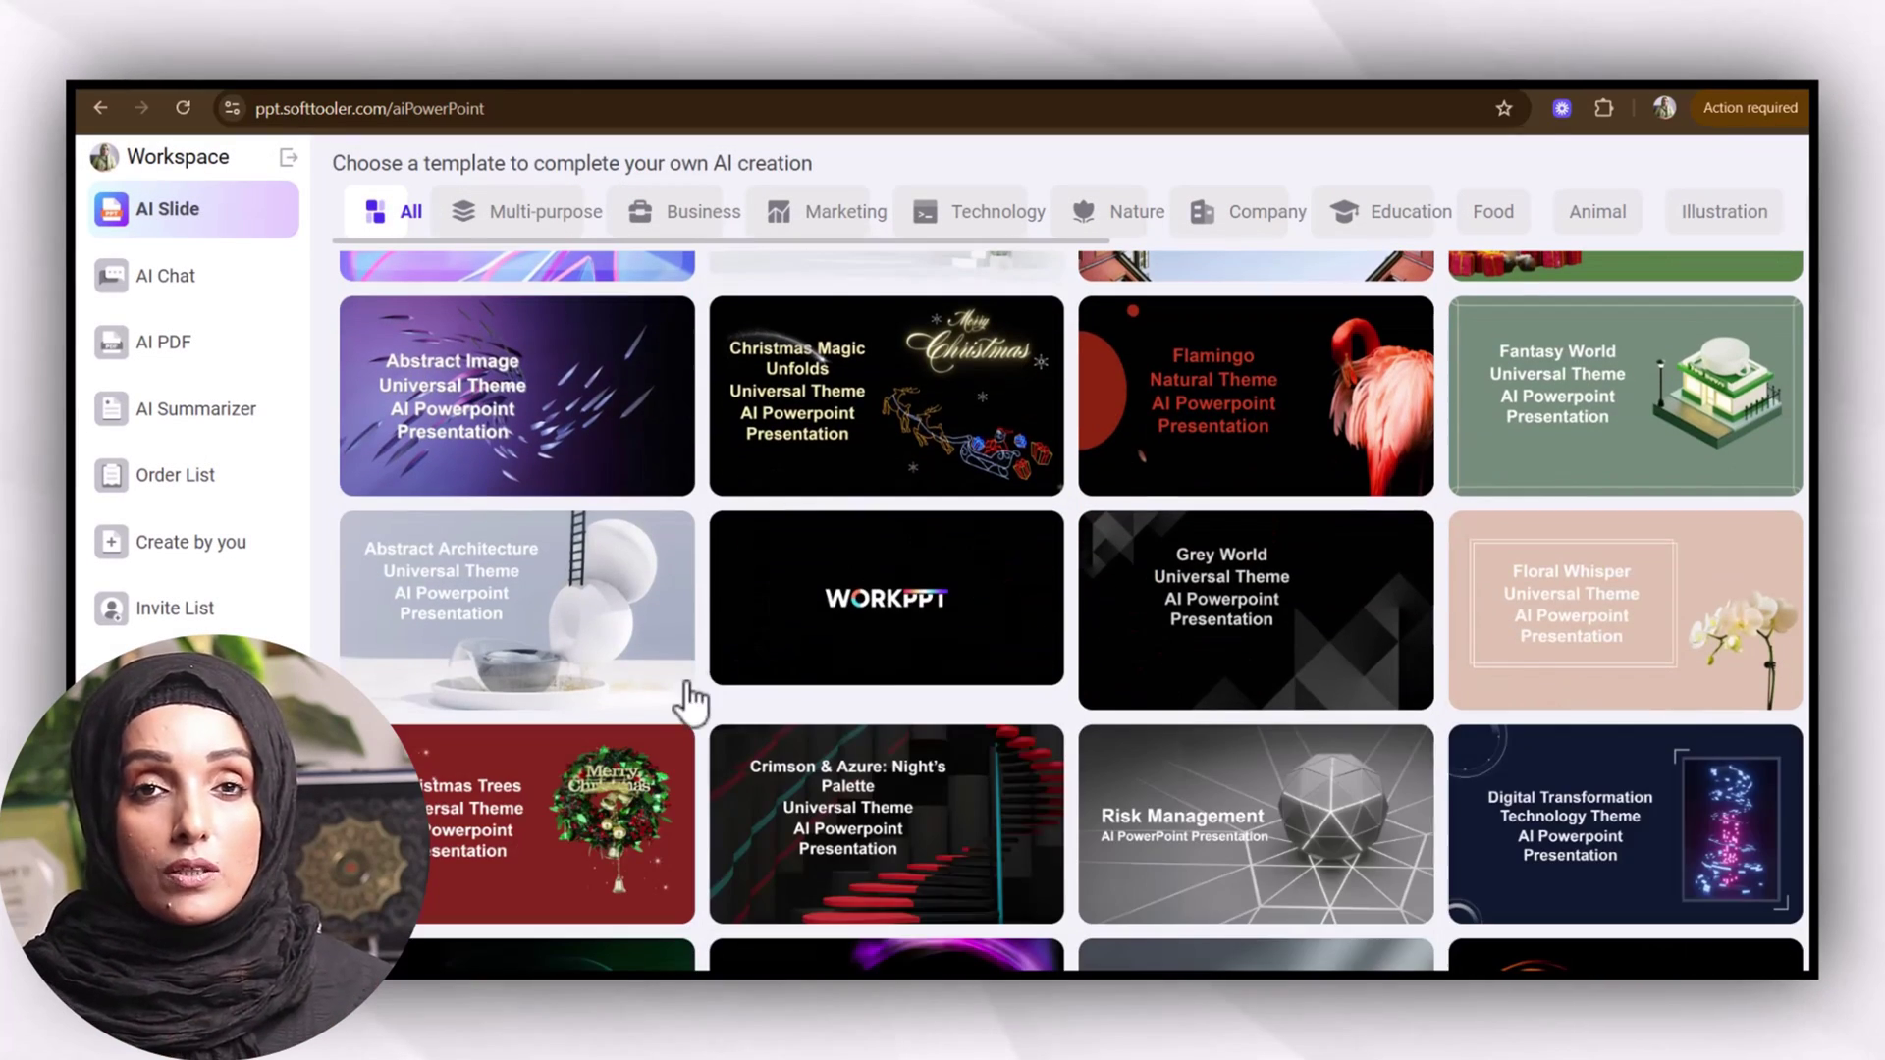
left_click(509, 663)
scroll(981, 460, "down", 1)
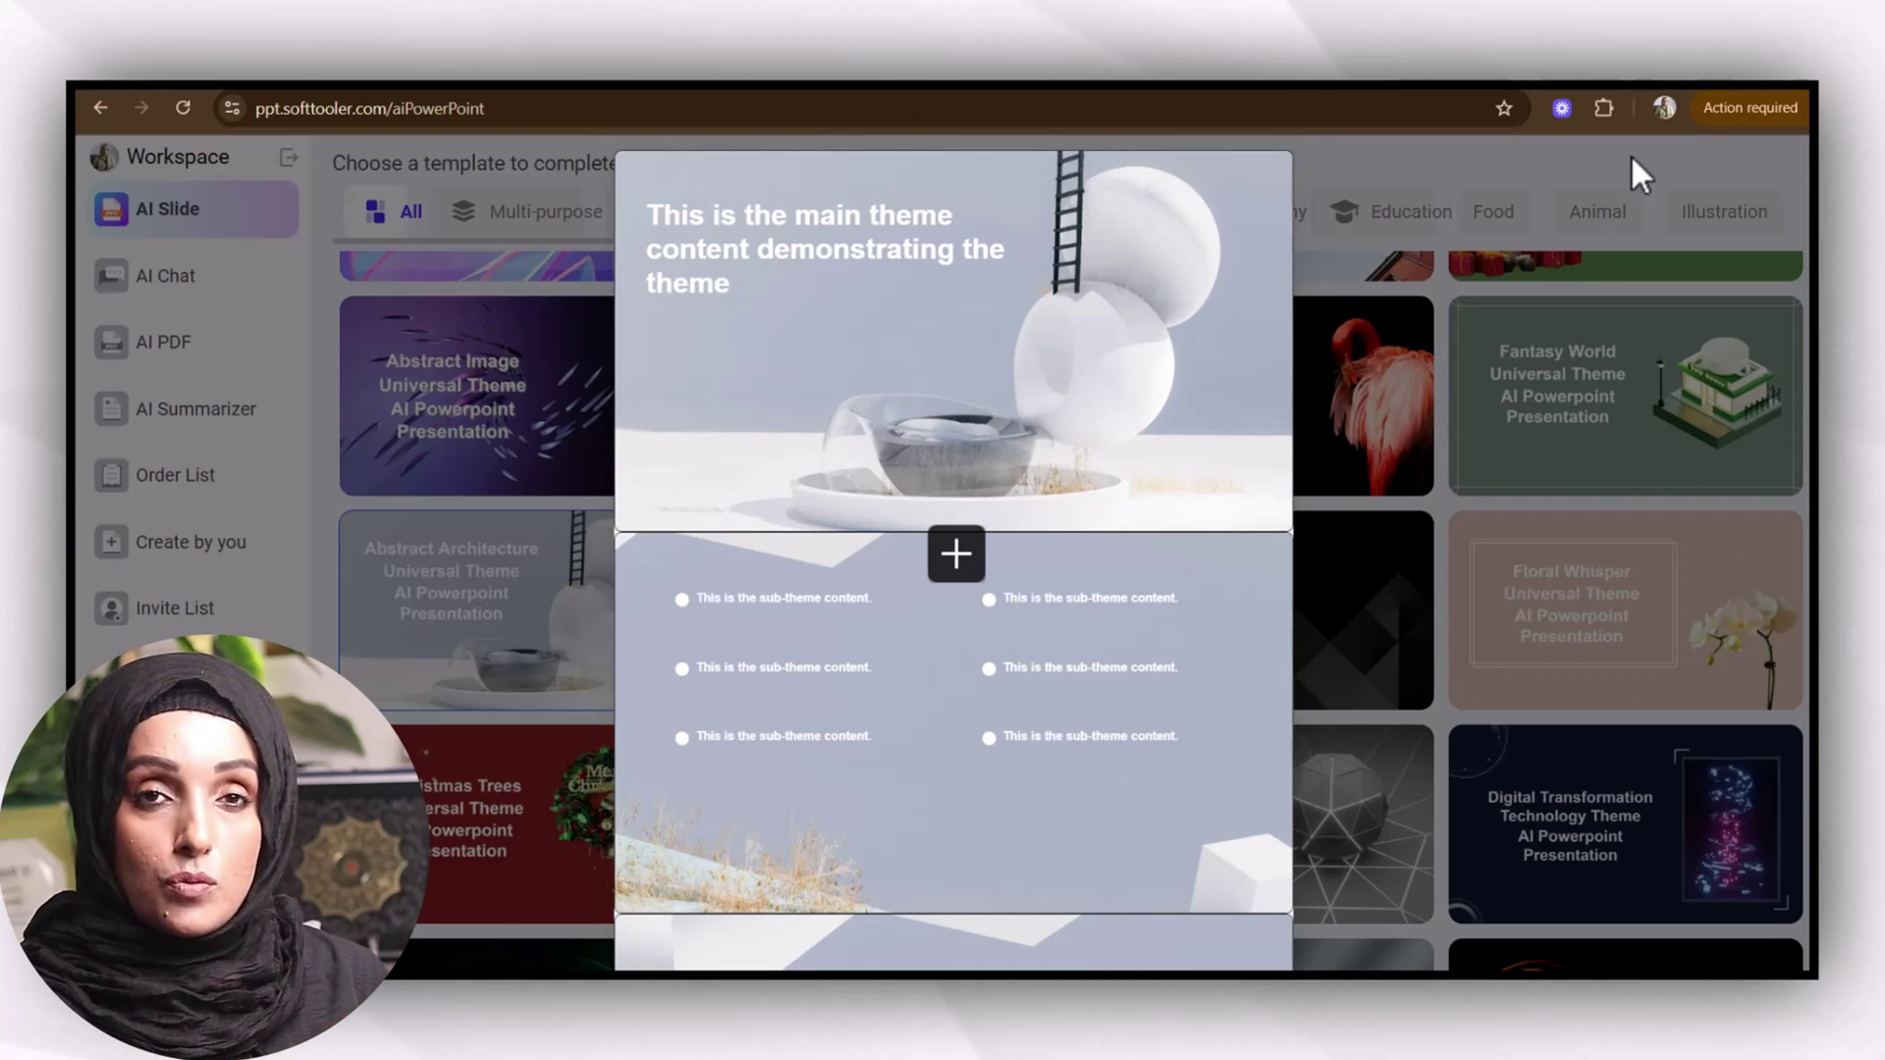
scroll(1039, 780, "down", 3)
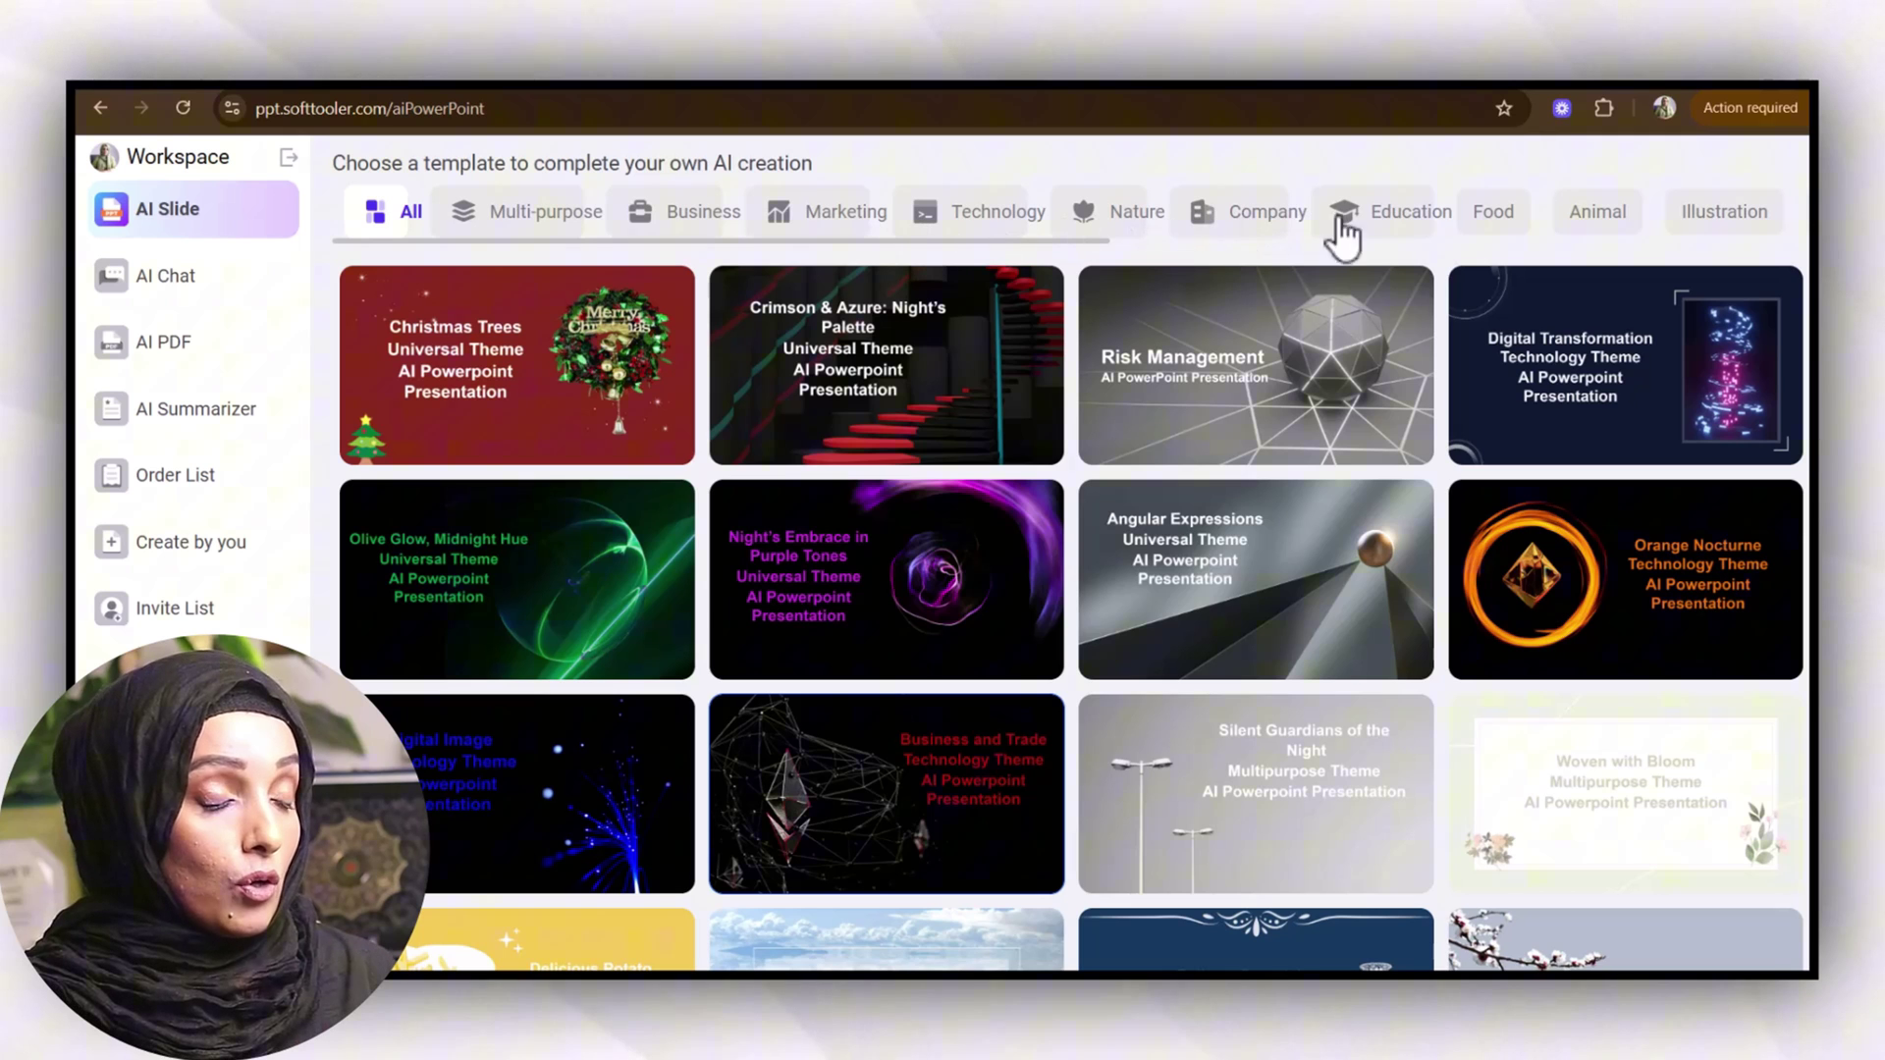
- Filter to Education templates and apply the blue Educational Topics template to the deck
left_click(1397, 235)
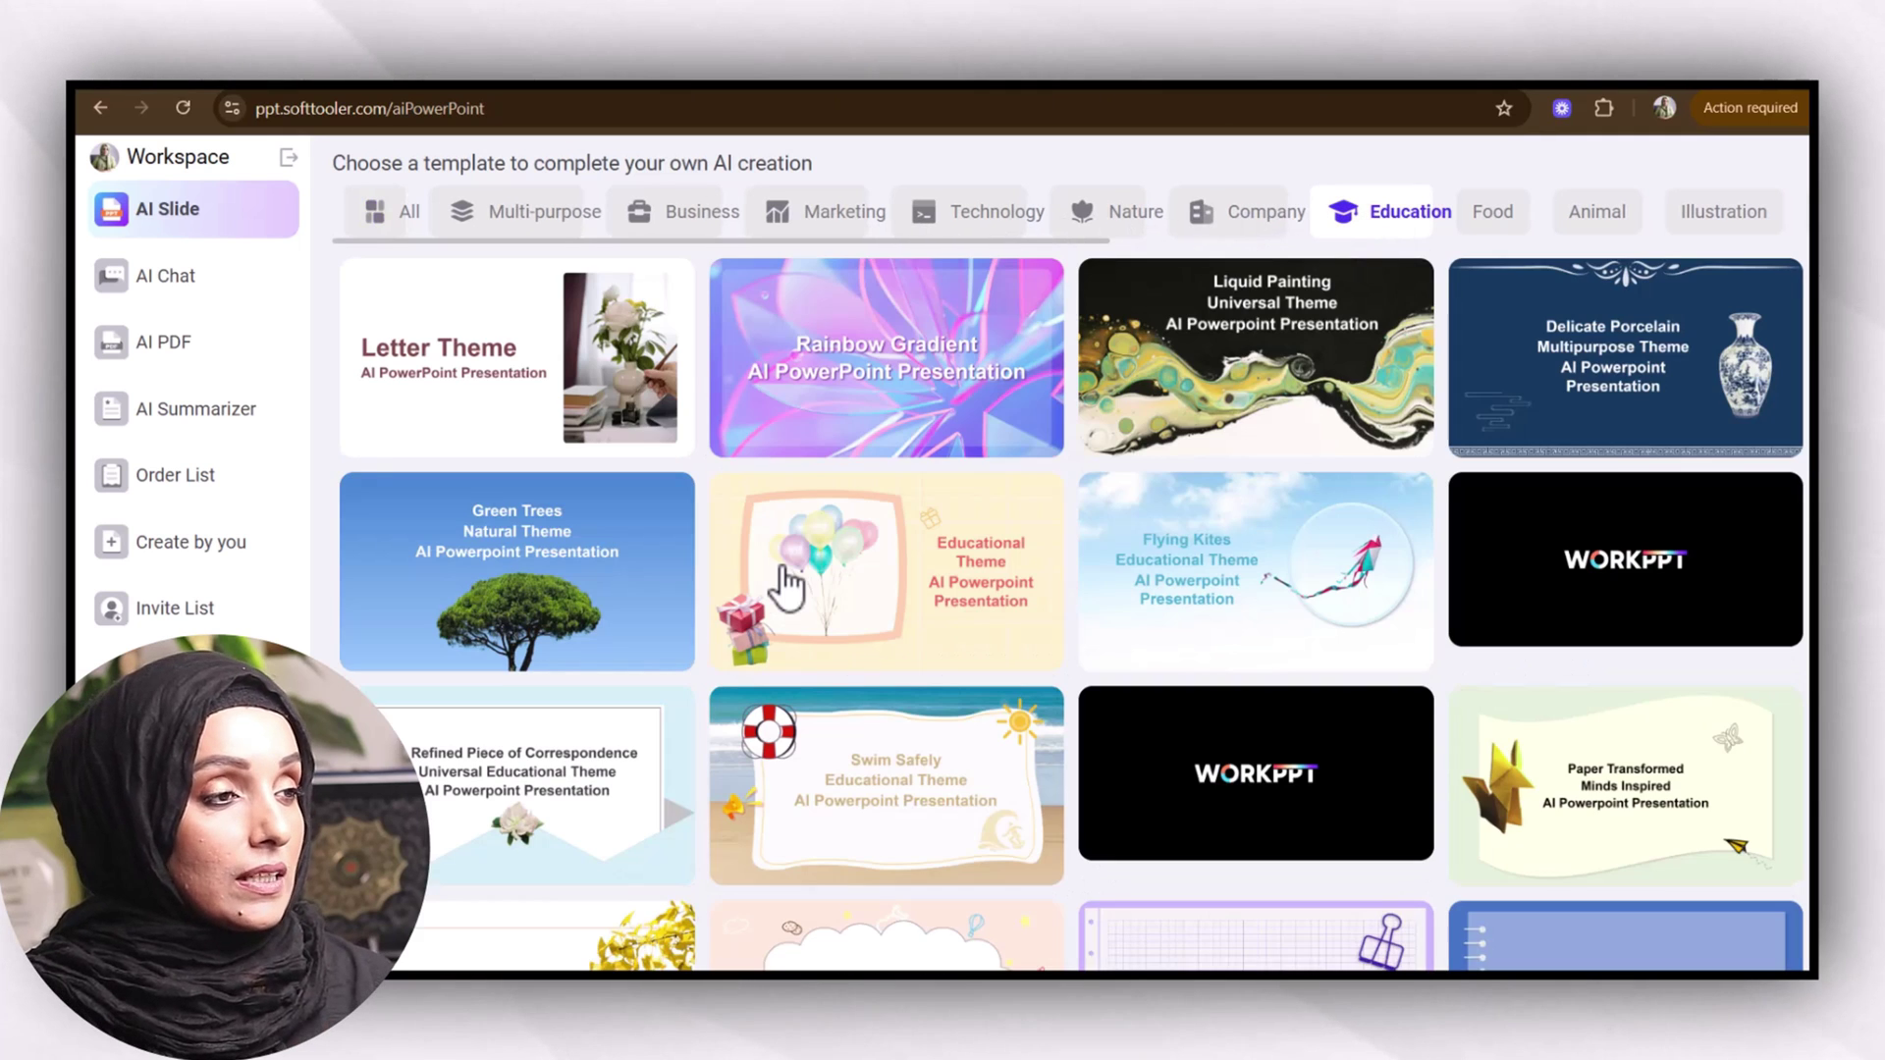
scroll(786, 585, "down", 1)
scroll(786, 585, "down", 2)
scroll(785, 586, "down", 3)
scroll(785, 585, "down", 3)
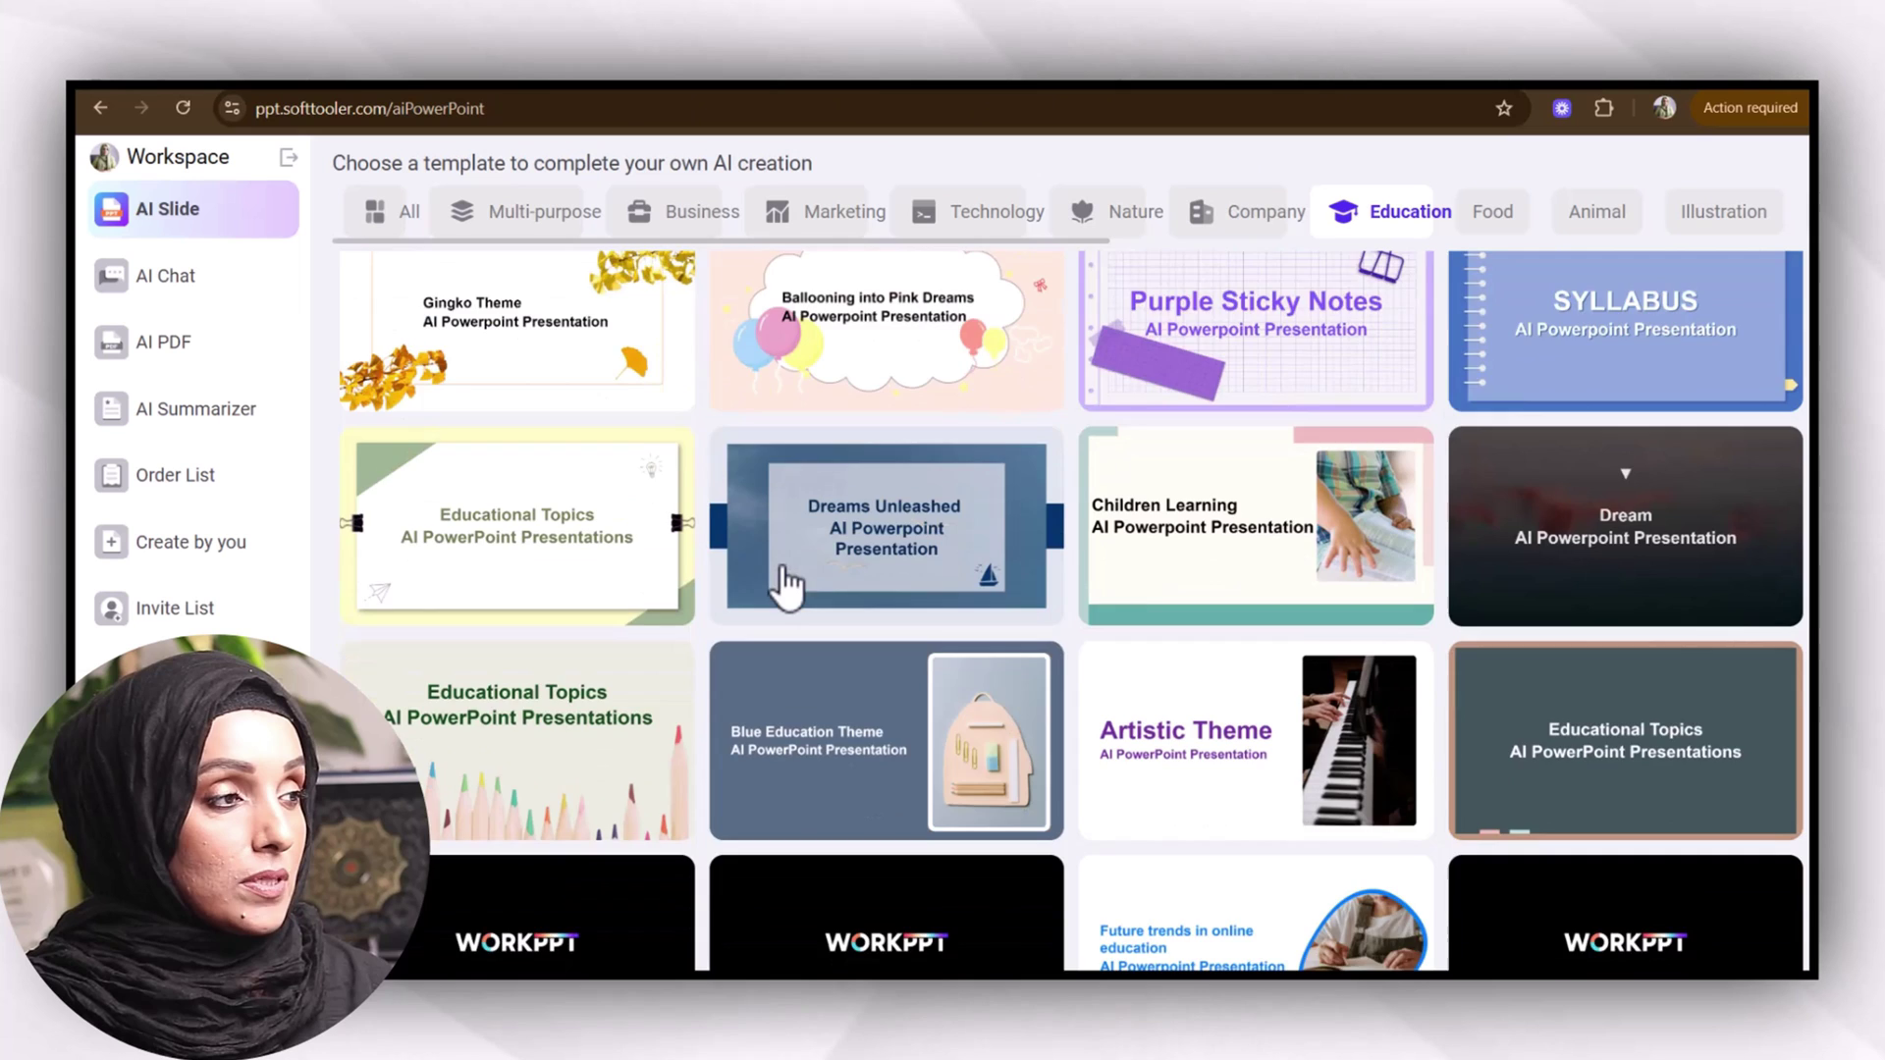
scroll(786, 586, "down", 3)
scroll(786, 585, "down", 3)
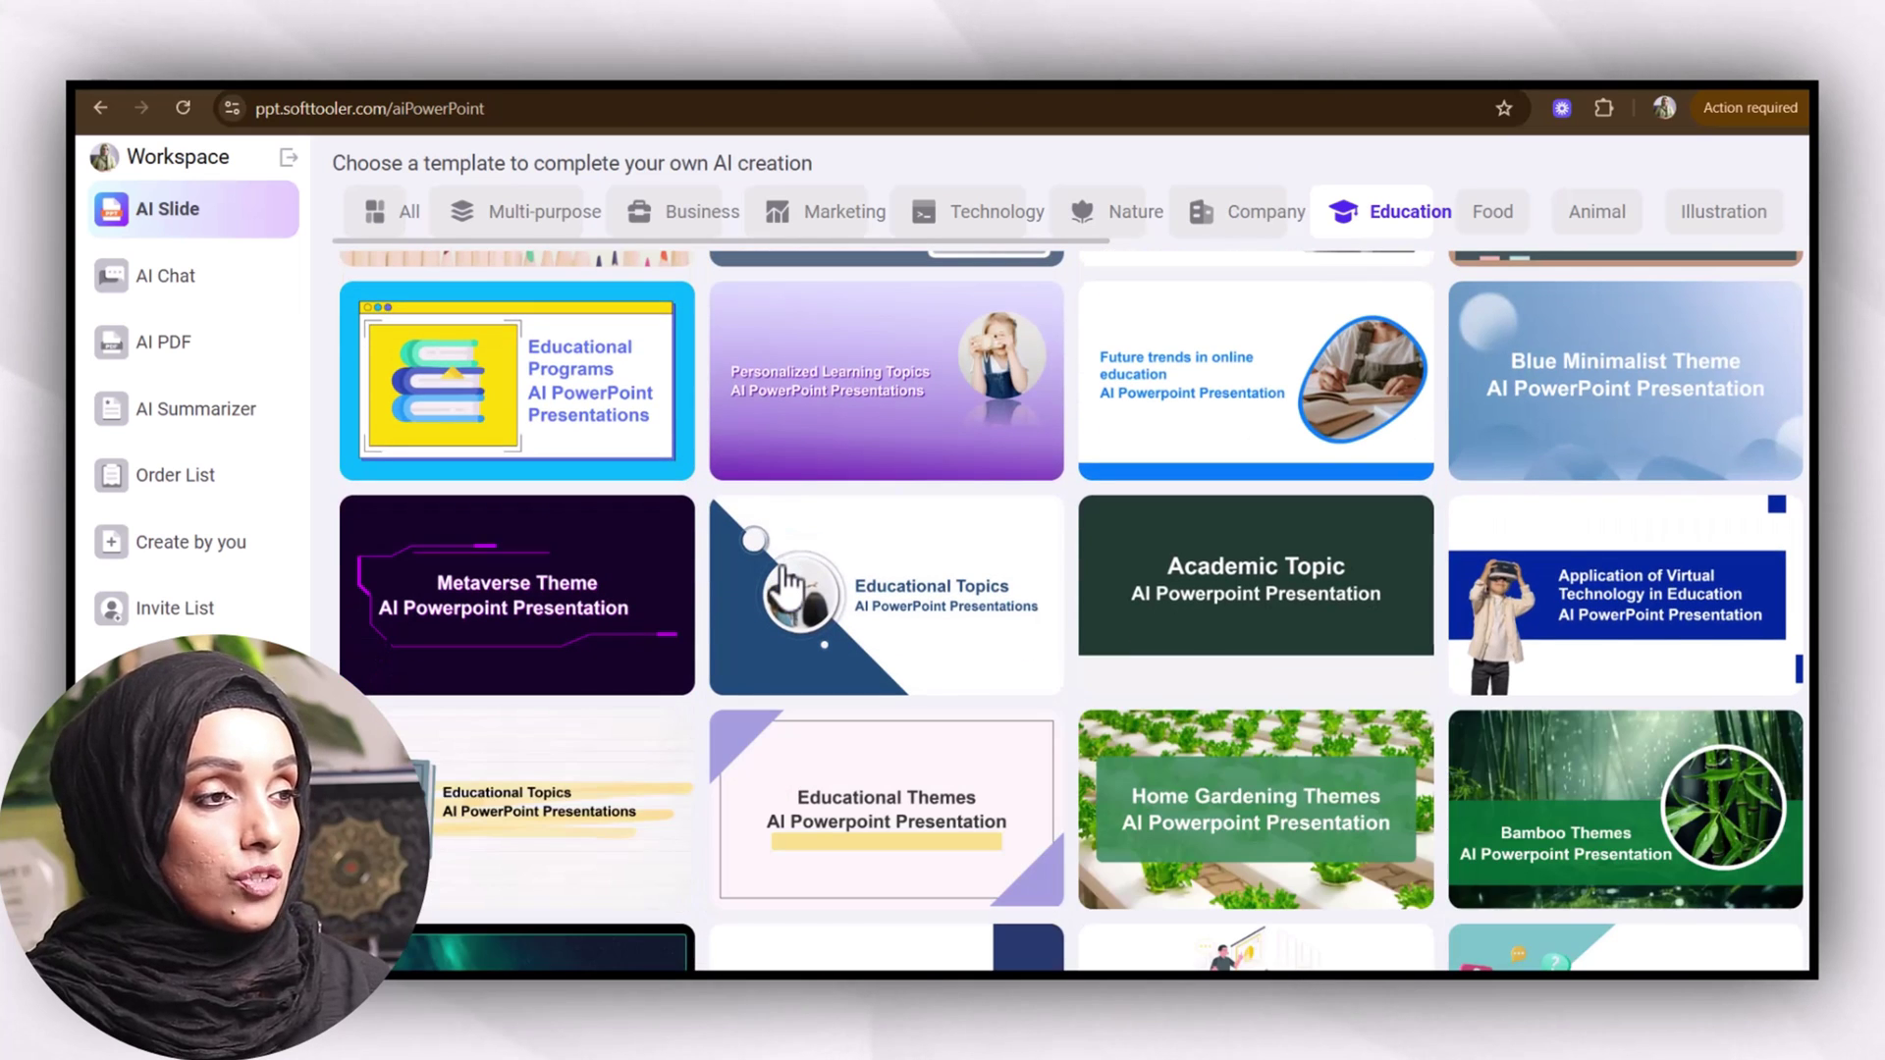
scroll(785, 585, "down", 2)
scroll(784, 584, "down", 2)
scroll(784, 584, "down", 3)
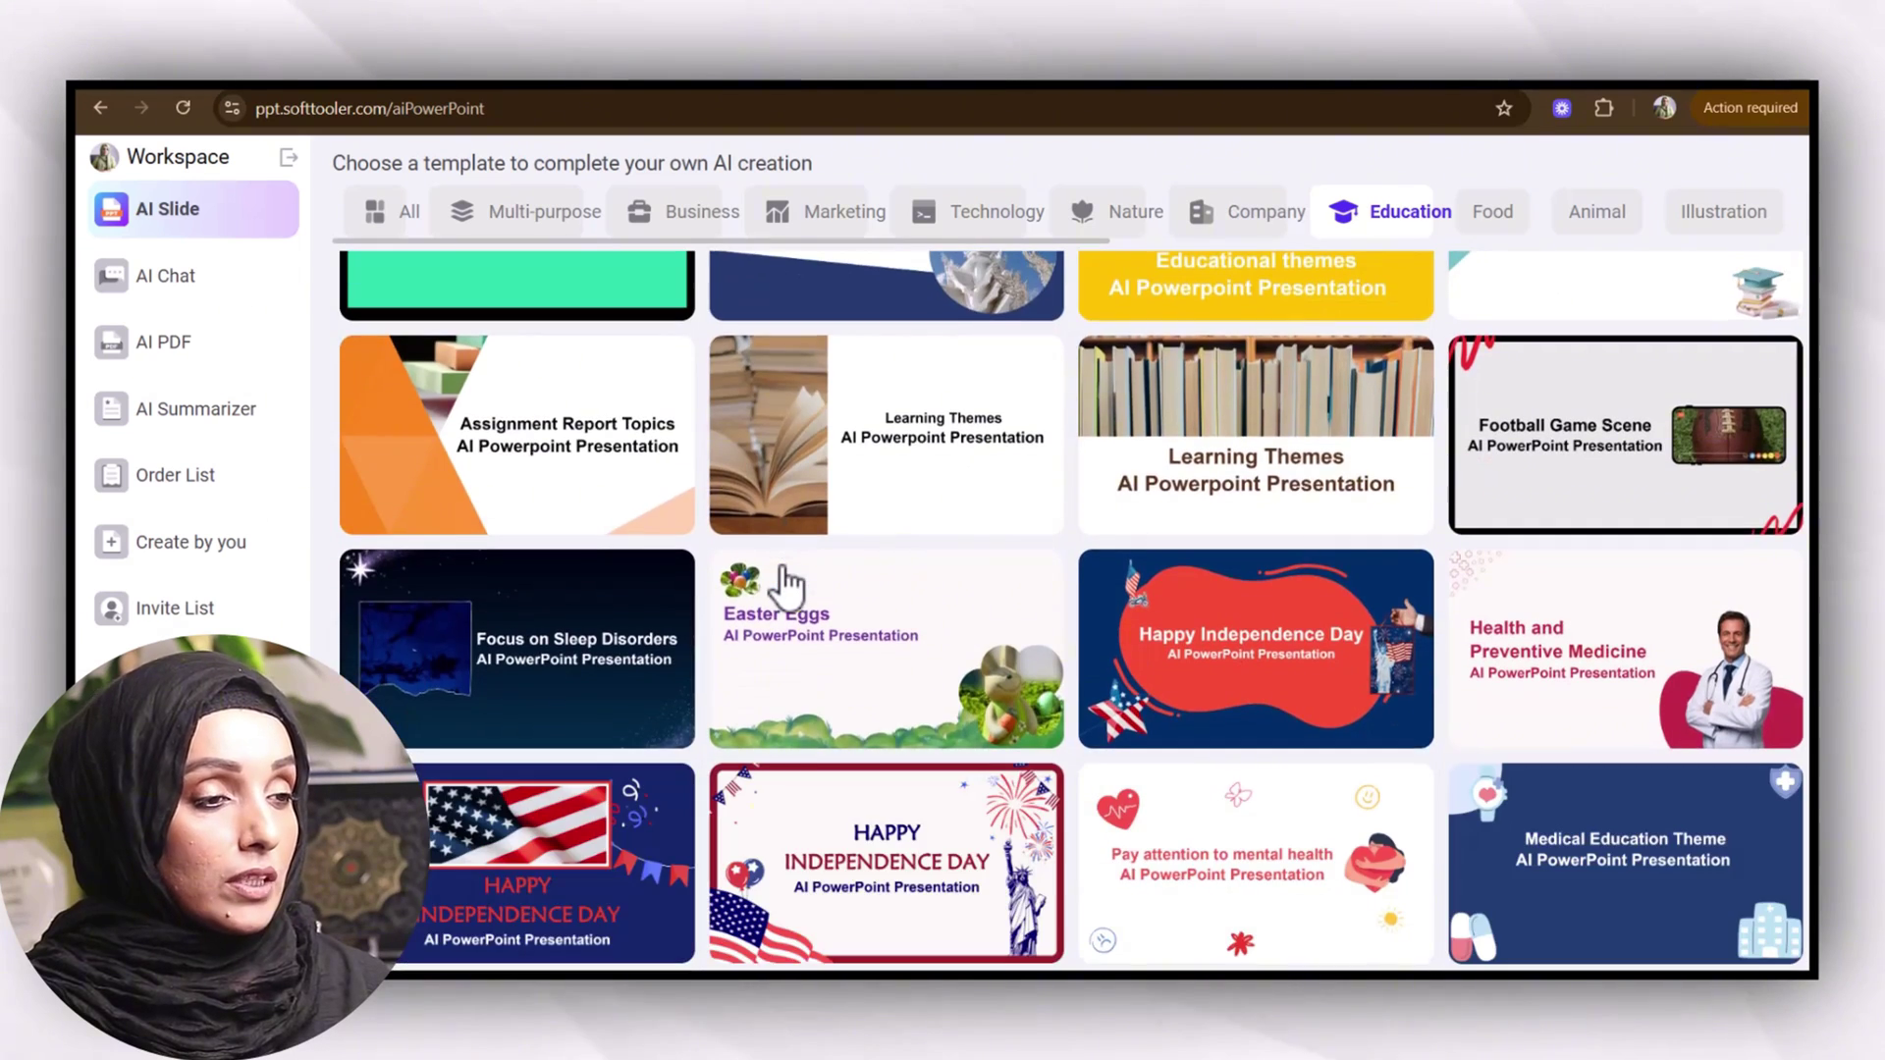
scroll(785, 585, "down", 2)
scroll(785, 585, "down", 1)
scroll(785, 584, "down", 2)
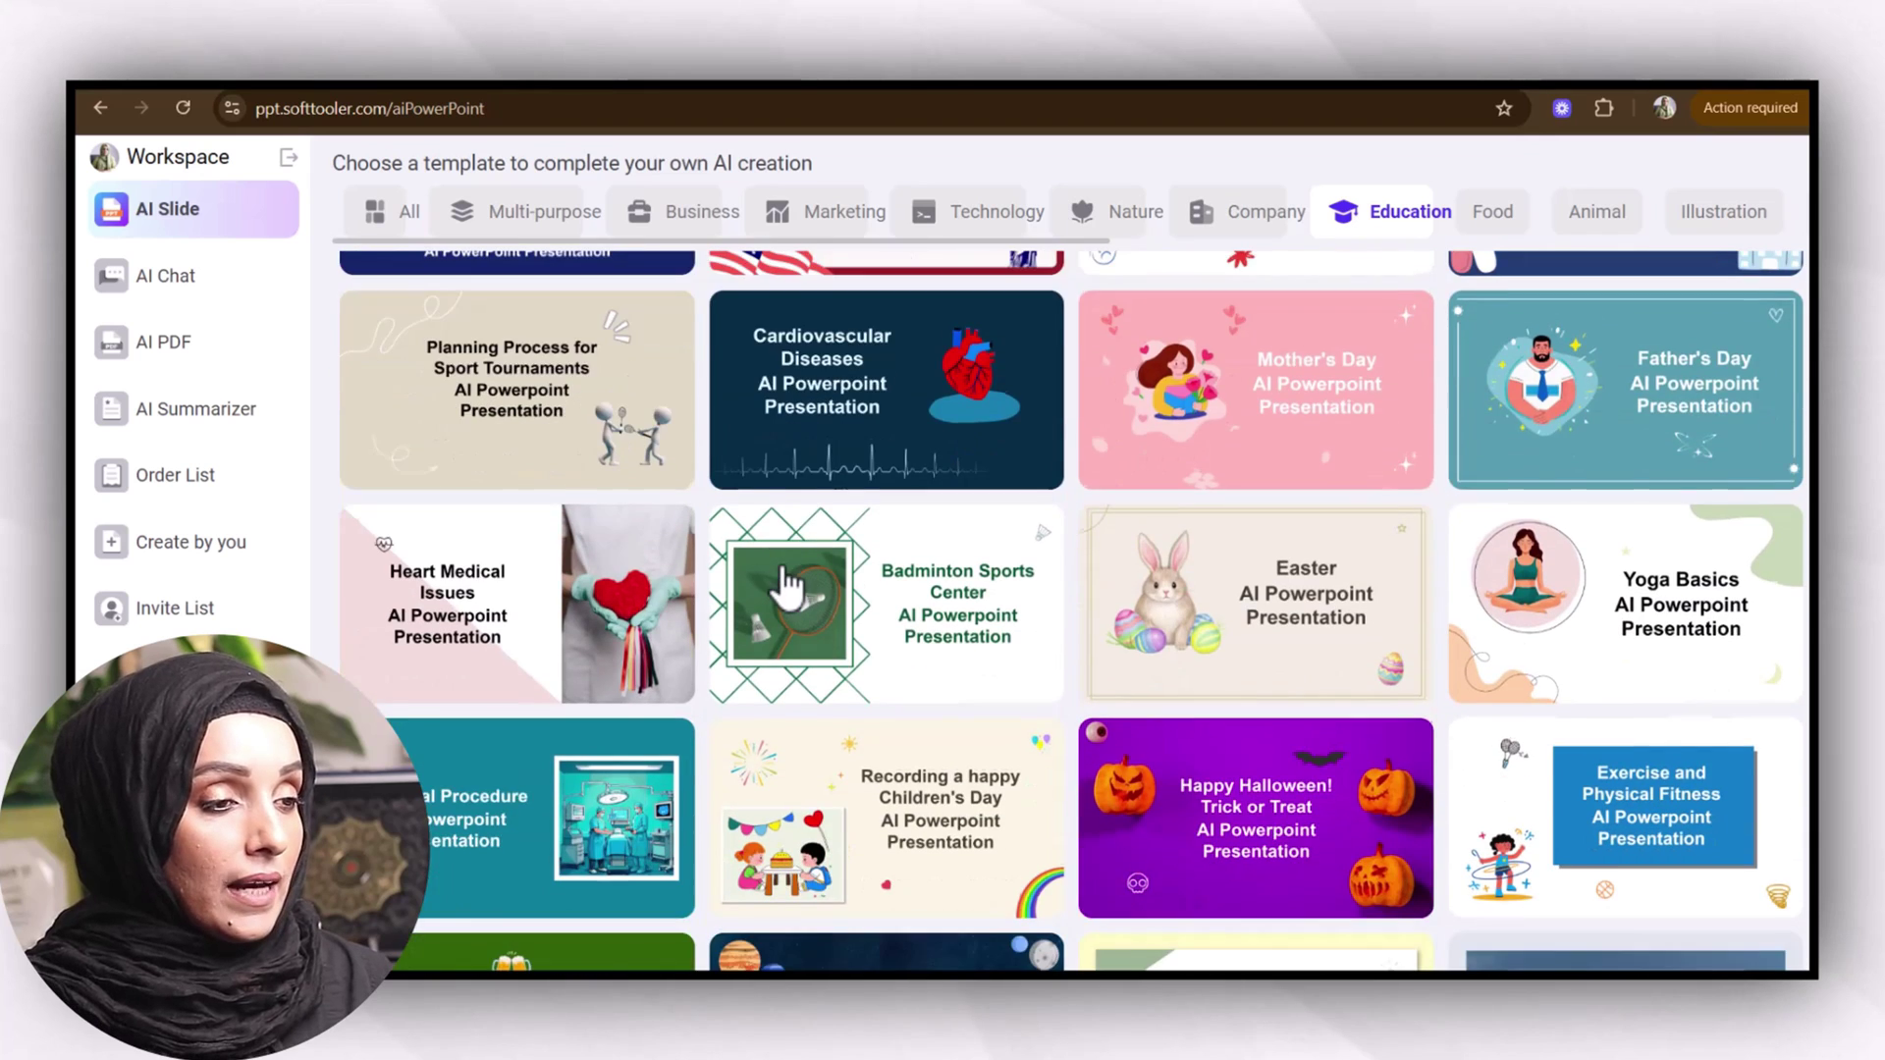
scroll(785, 585, "down", 3)
scroll(785, 586, "down", 2)
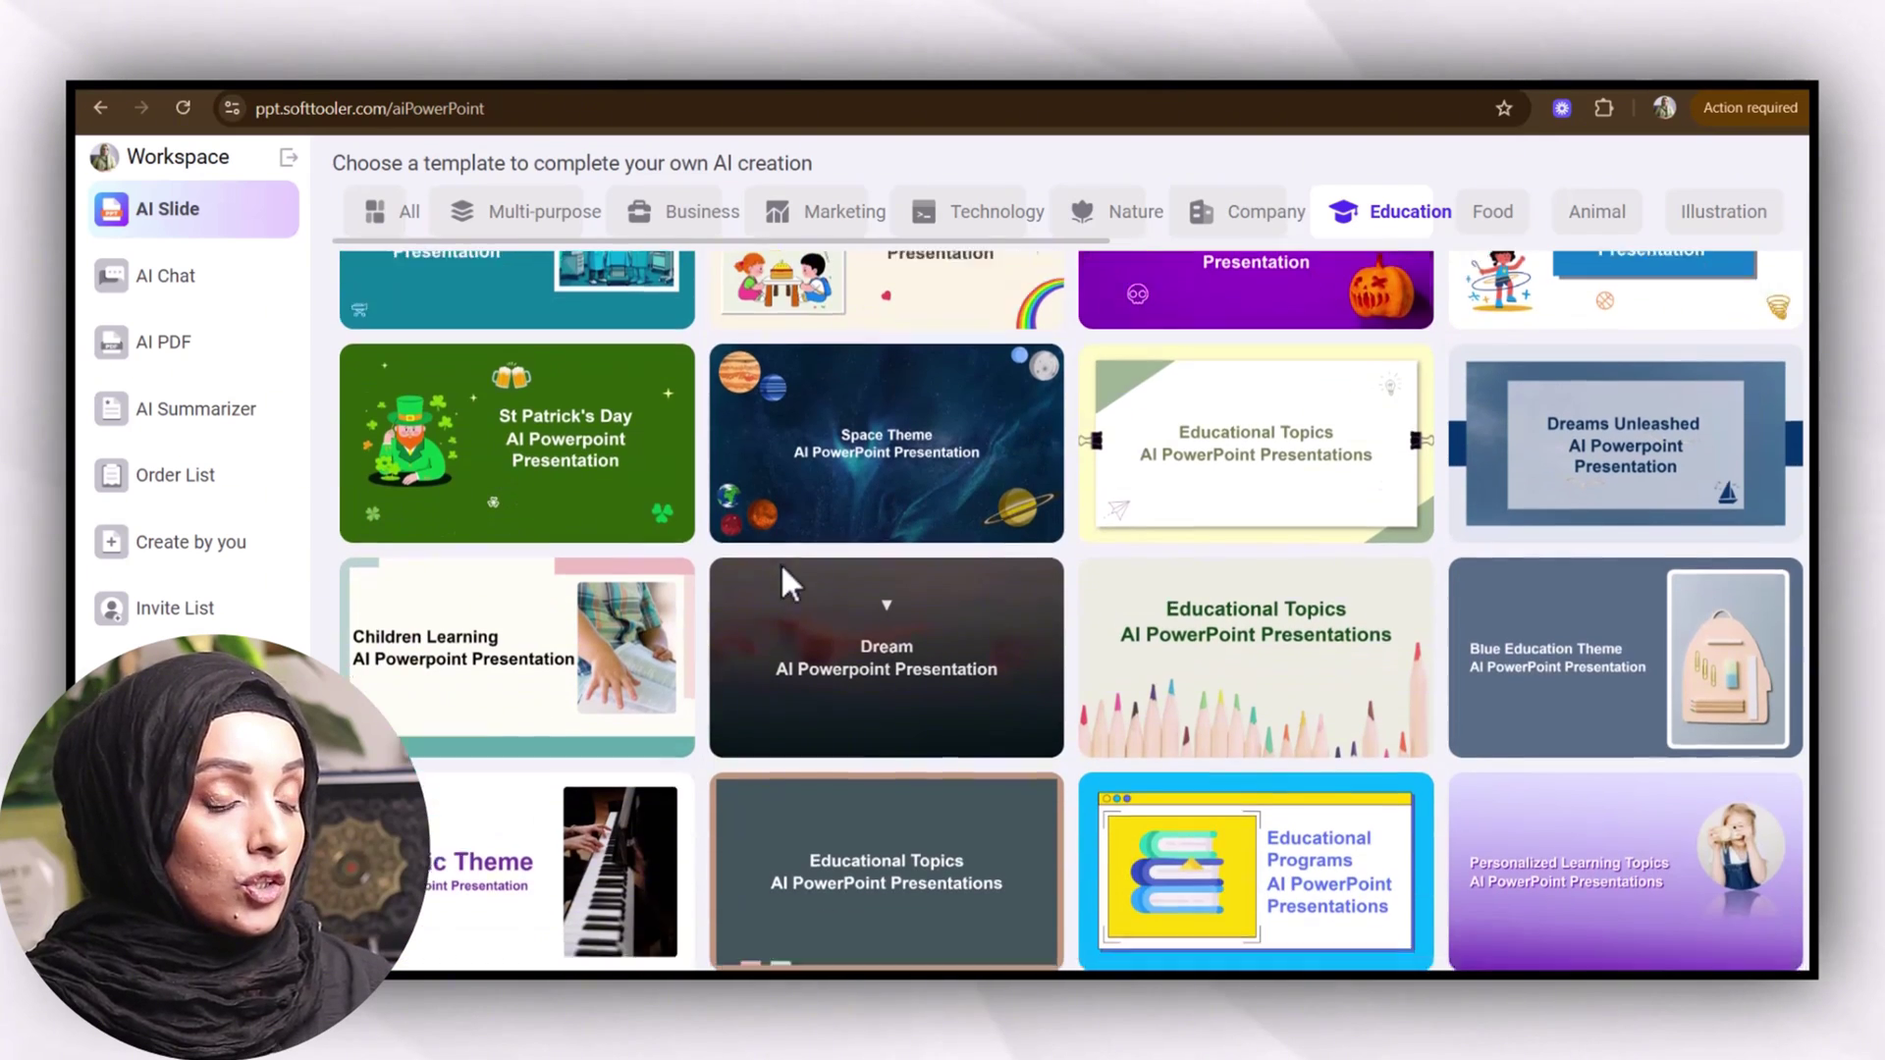
scroll(786, 585, "down", 3)
scroll(785, 585, "down", 2)
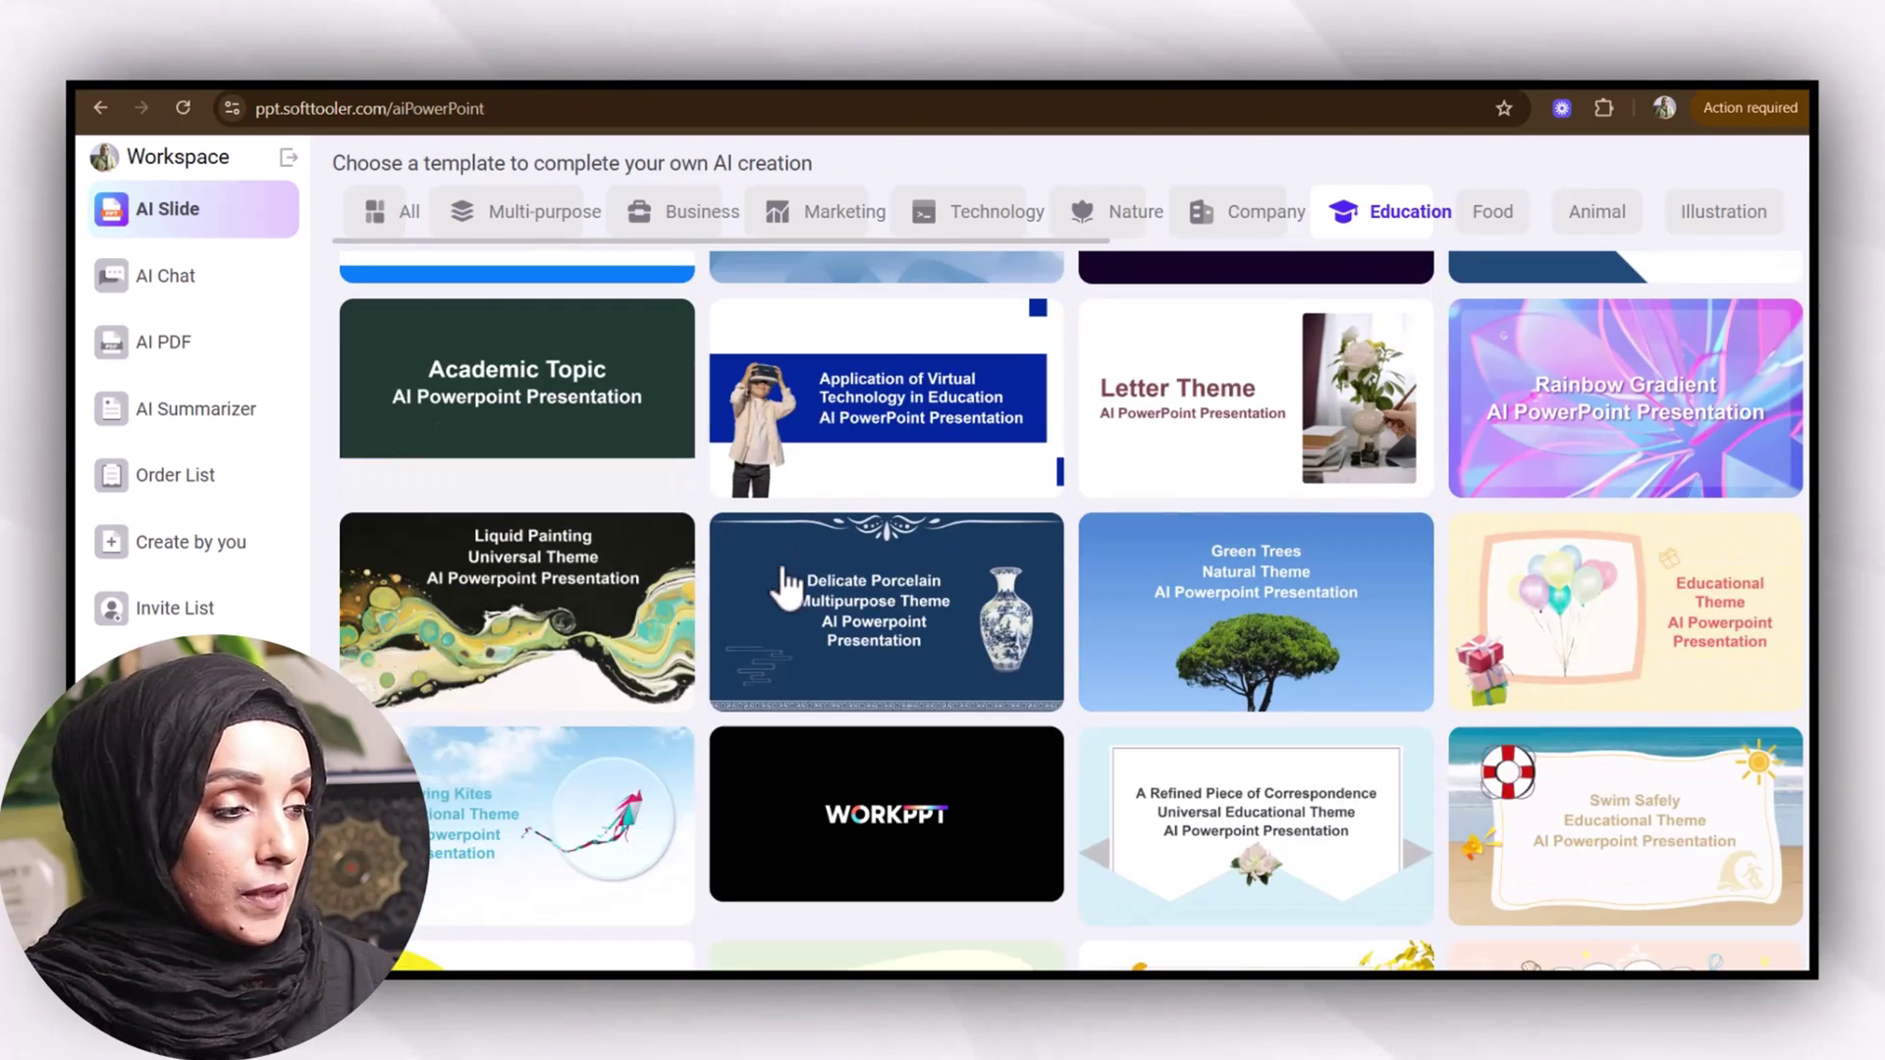
scroll(785, 585, "up", 2)
left_click(873, 576)
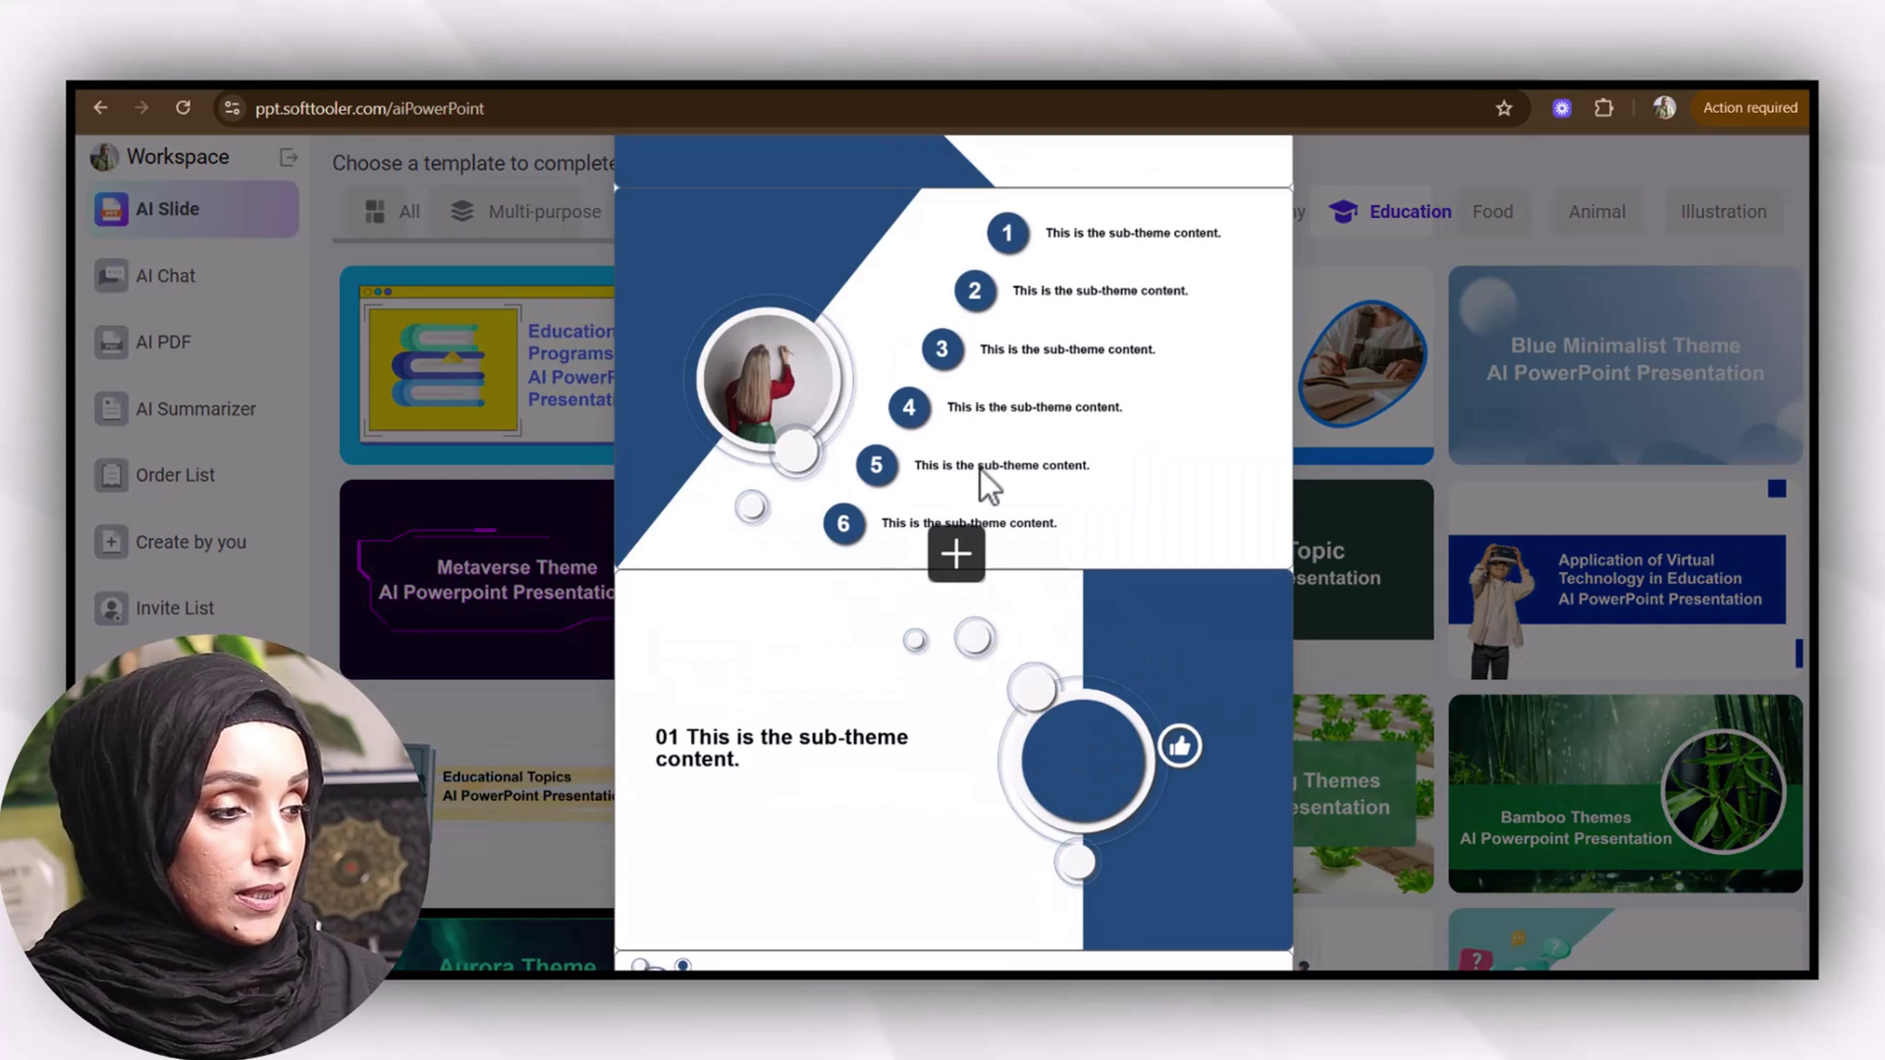
scroll(1047, 403, "up", 2)
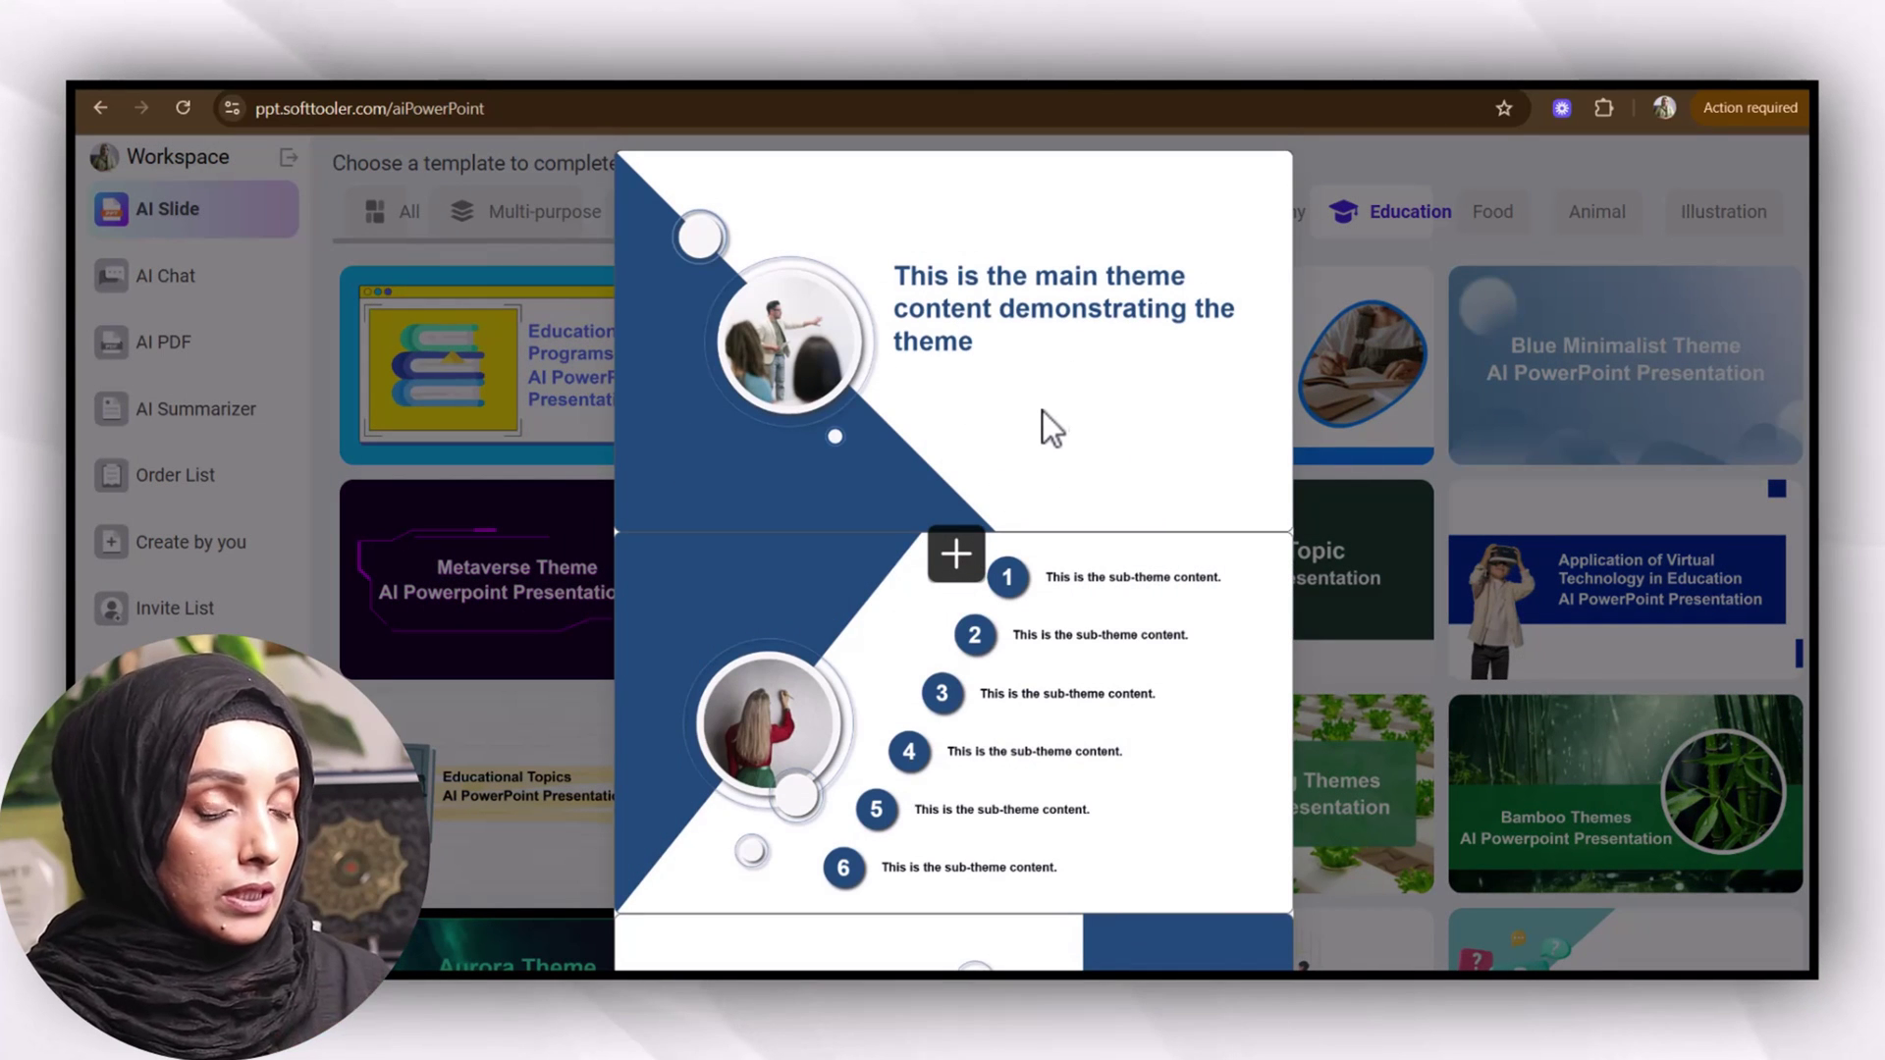
scroll(1040, 417, "down", 5)
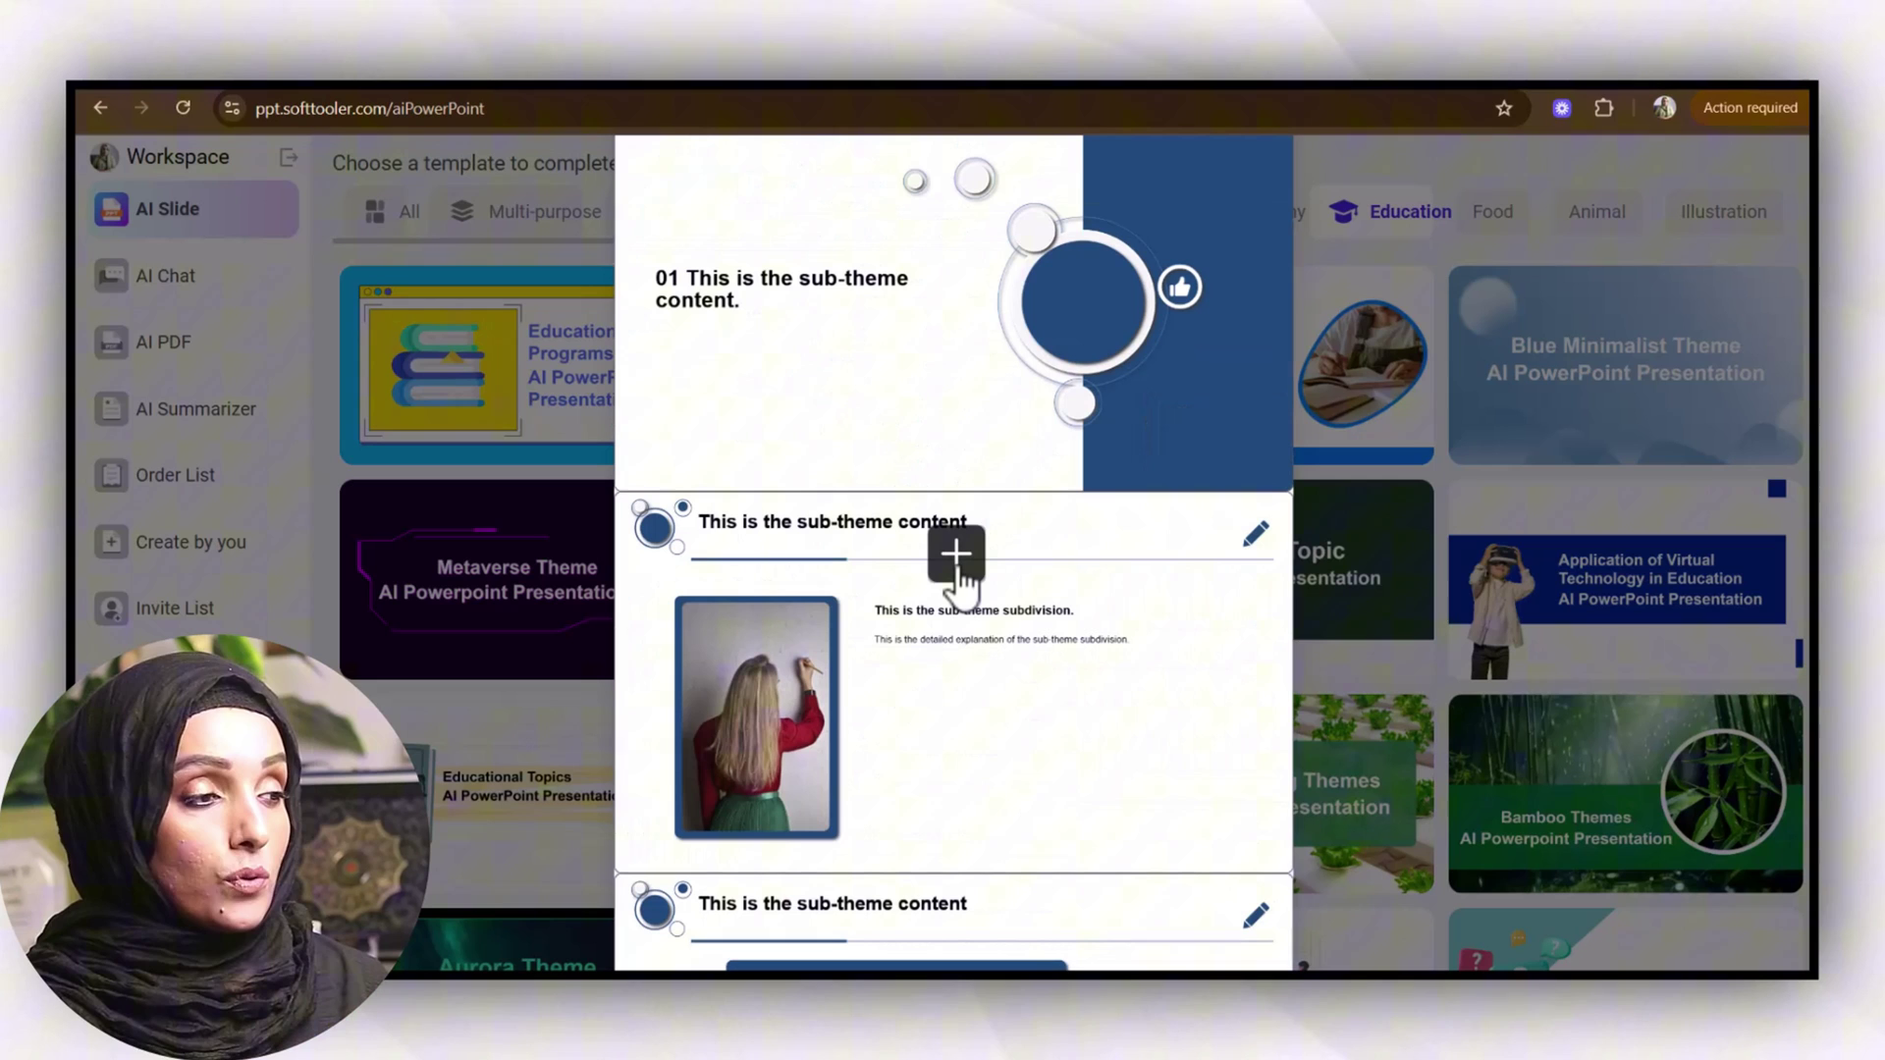
left_click(956, 556)
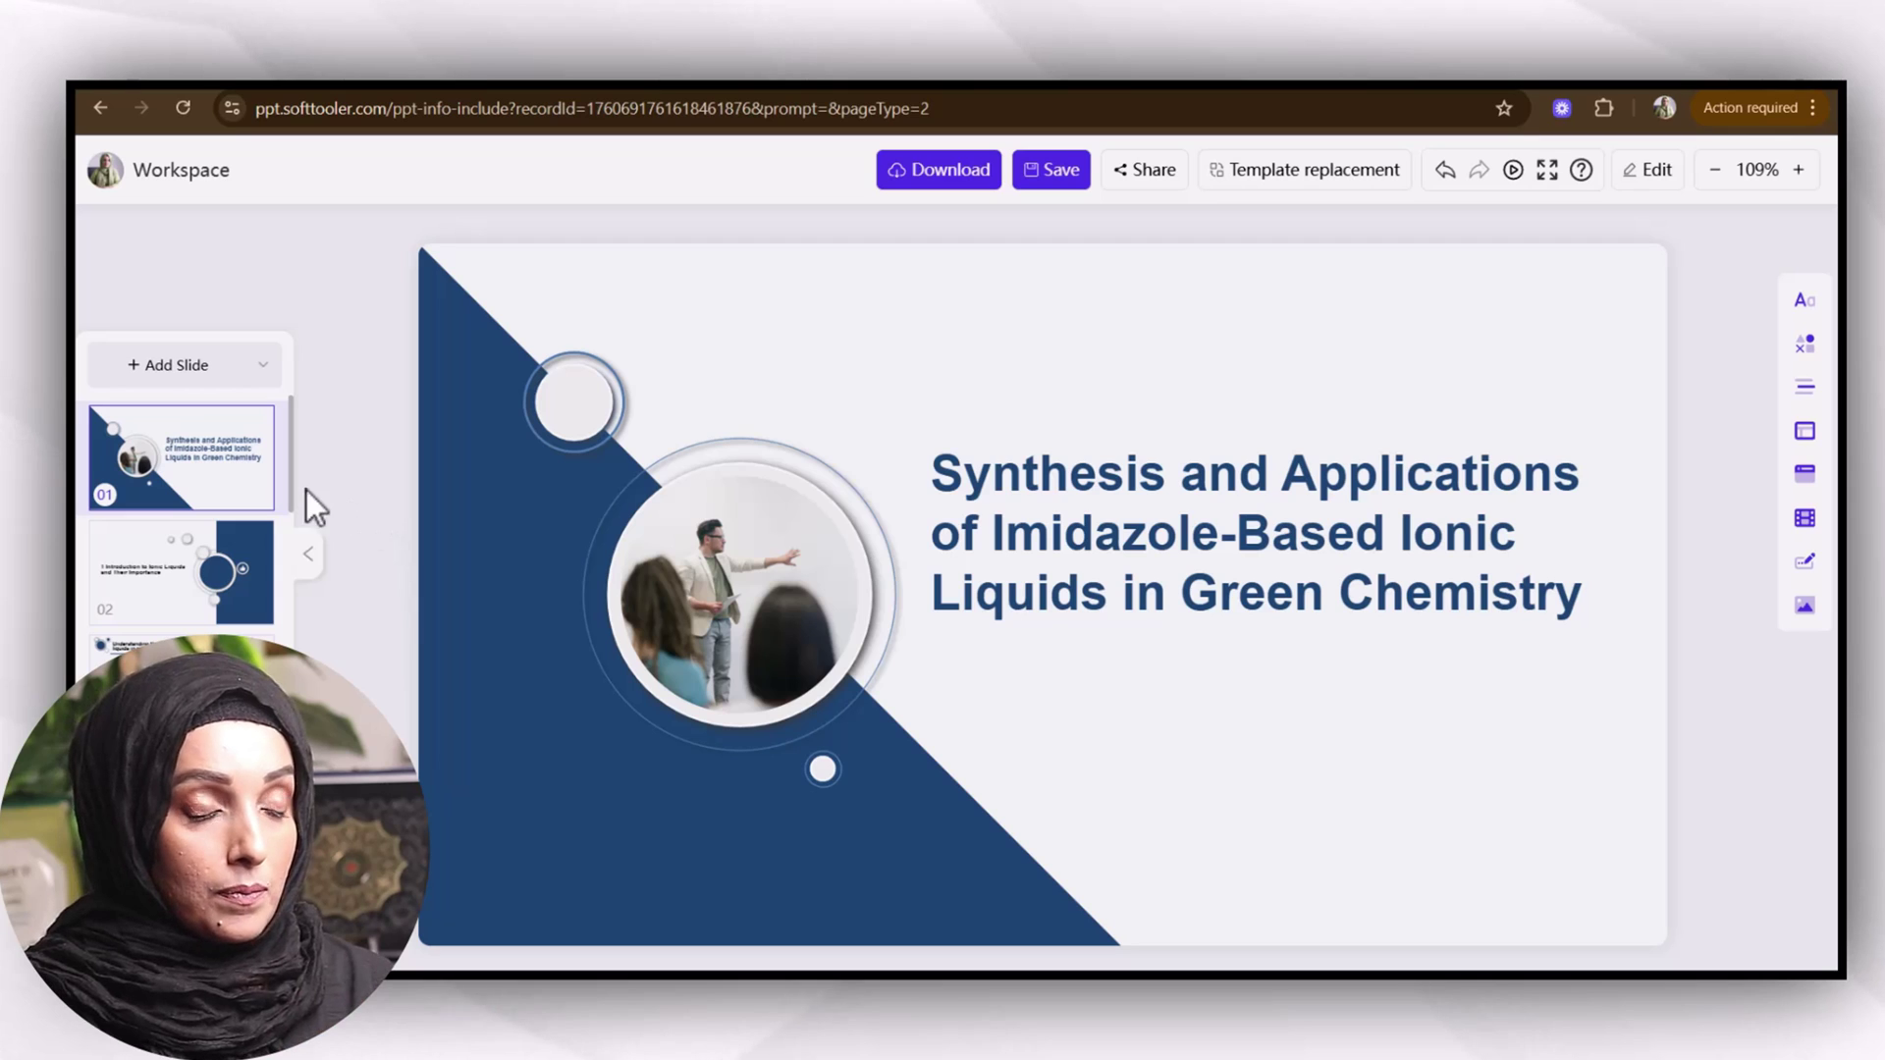
mouse_move(302, 575)
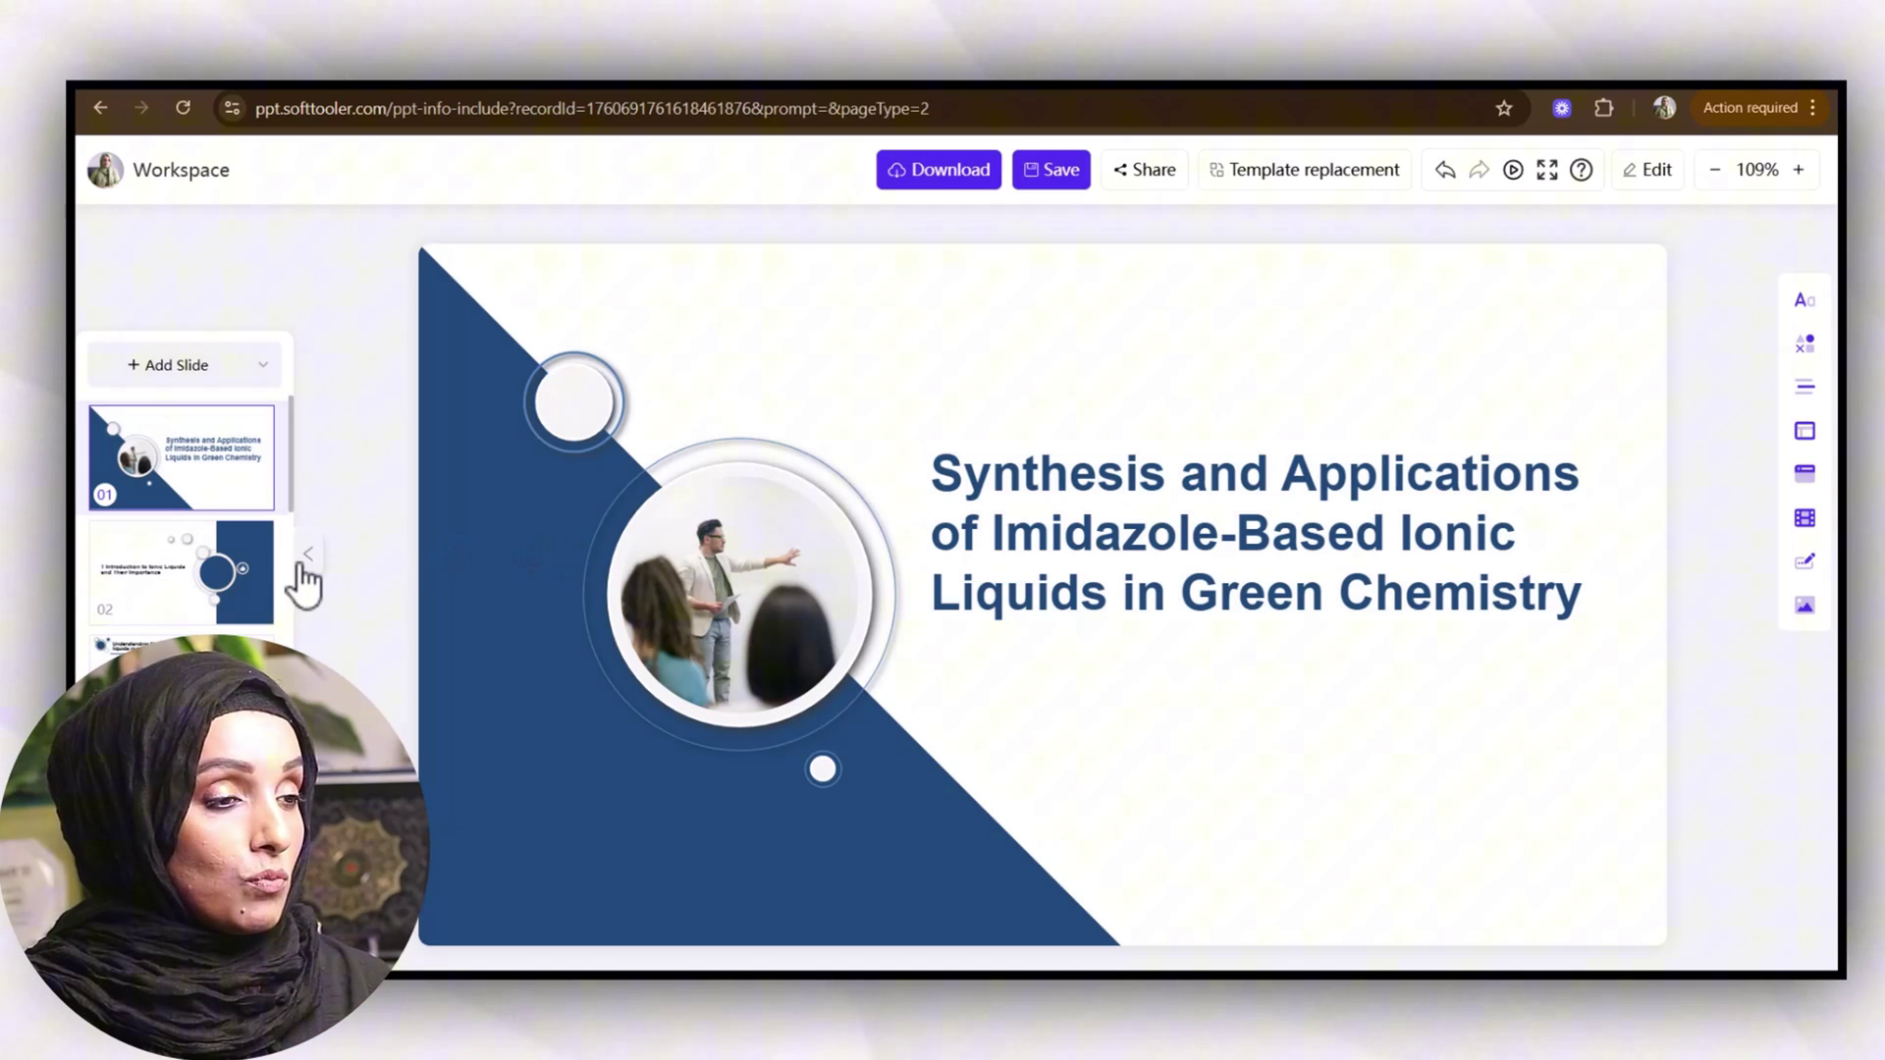
- Hide the slide thumbnails and advance to the Methods for Synthesizing slide
left_click(315, 560)
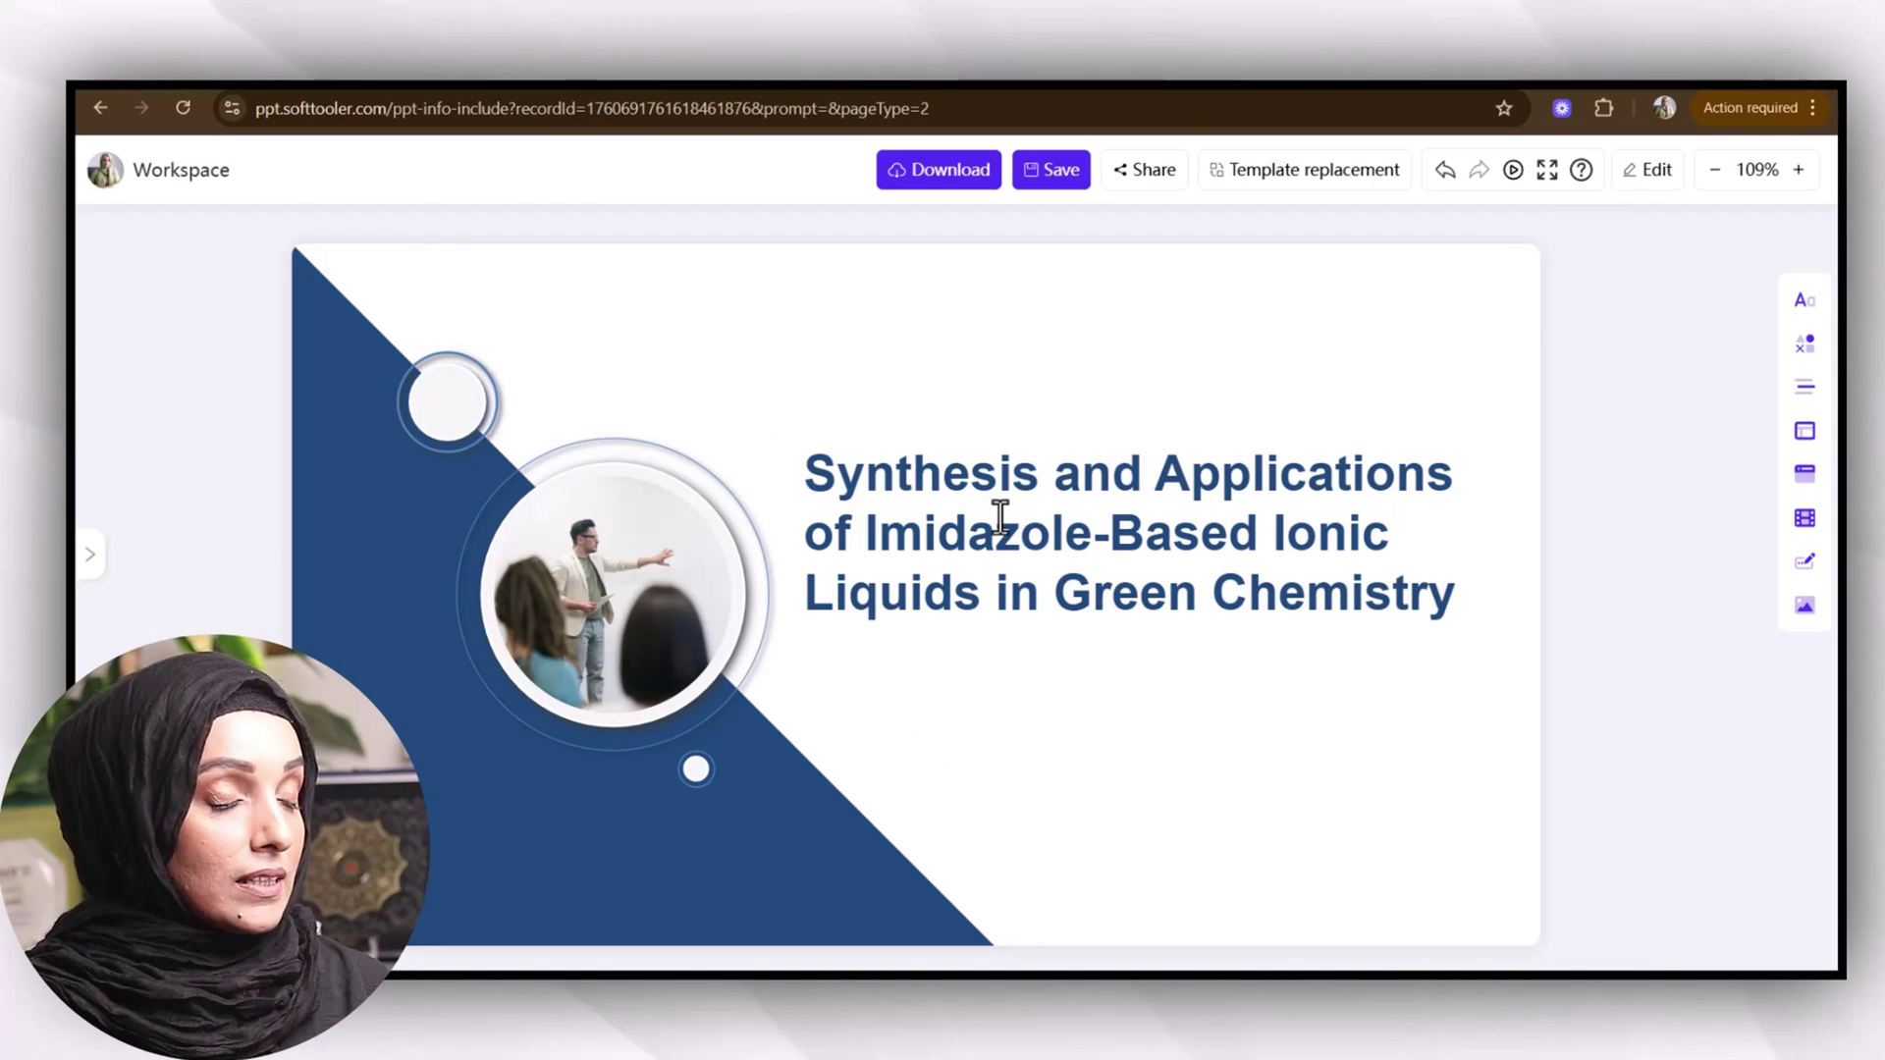
key("Down")
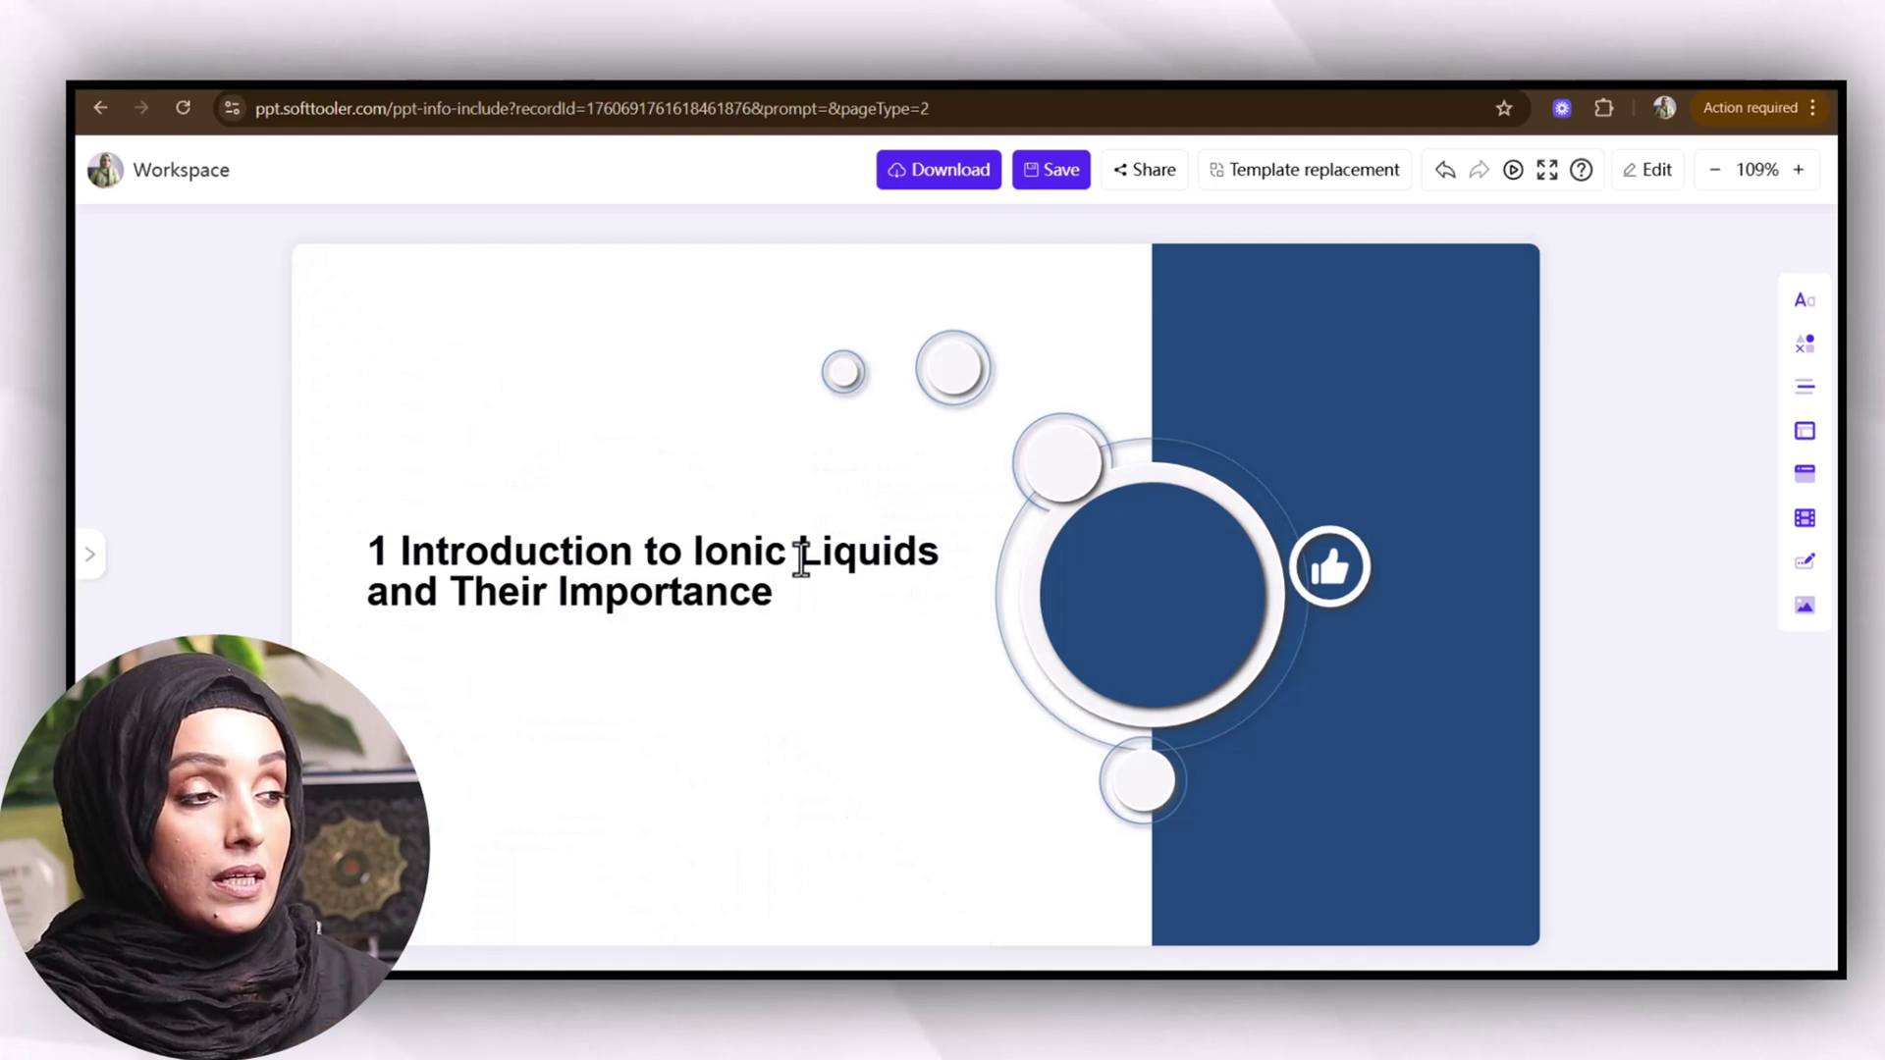
key("Down")
key("Down")
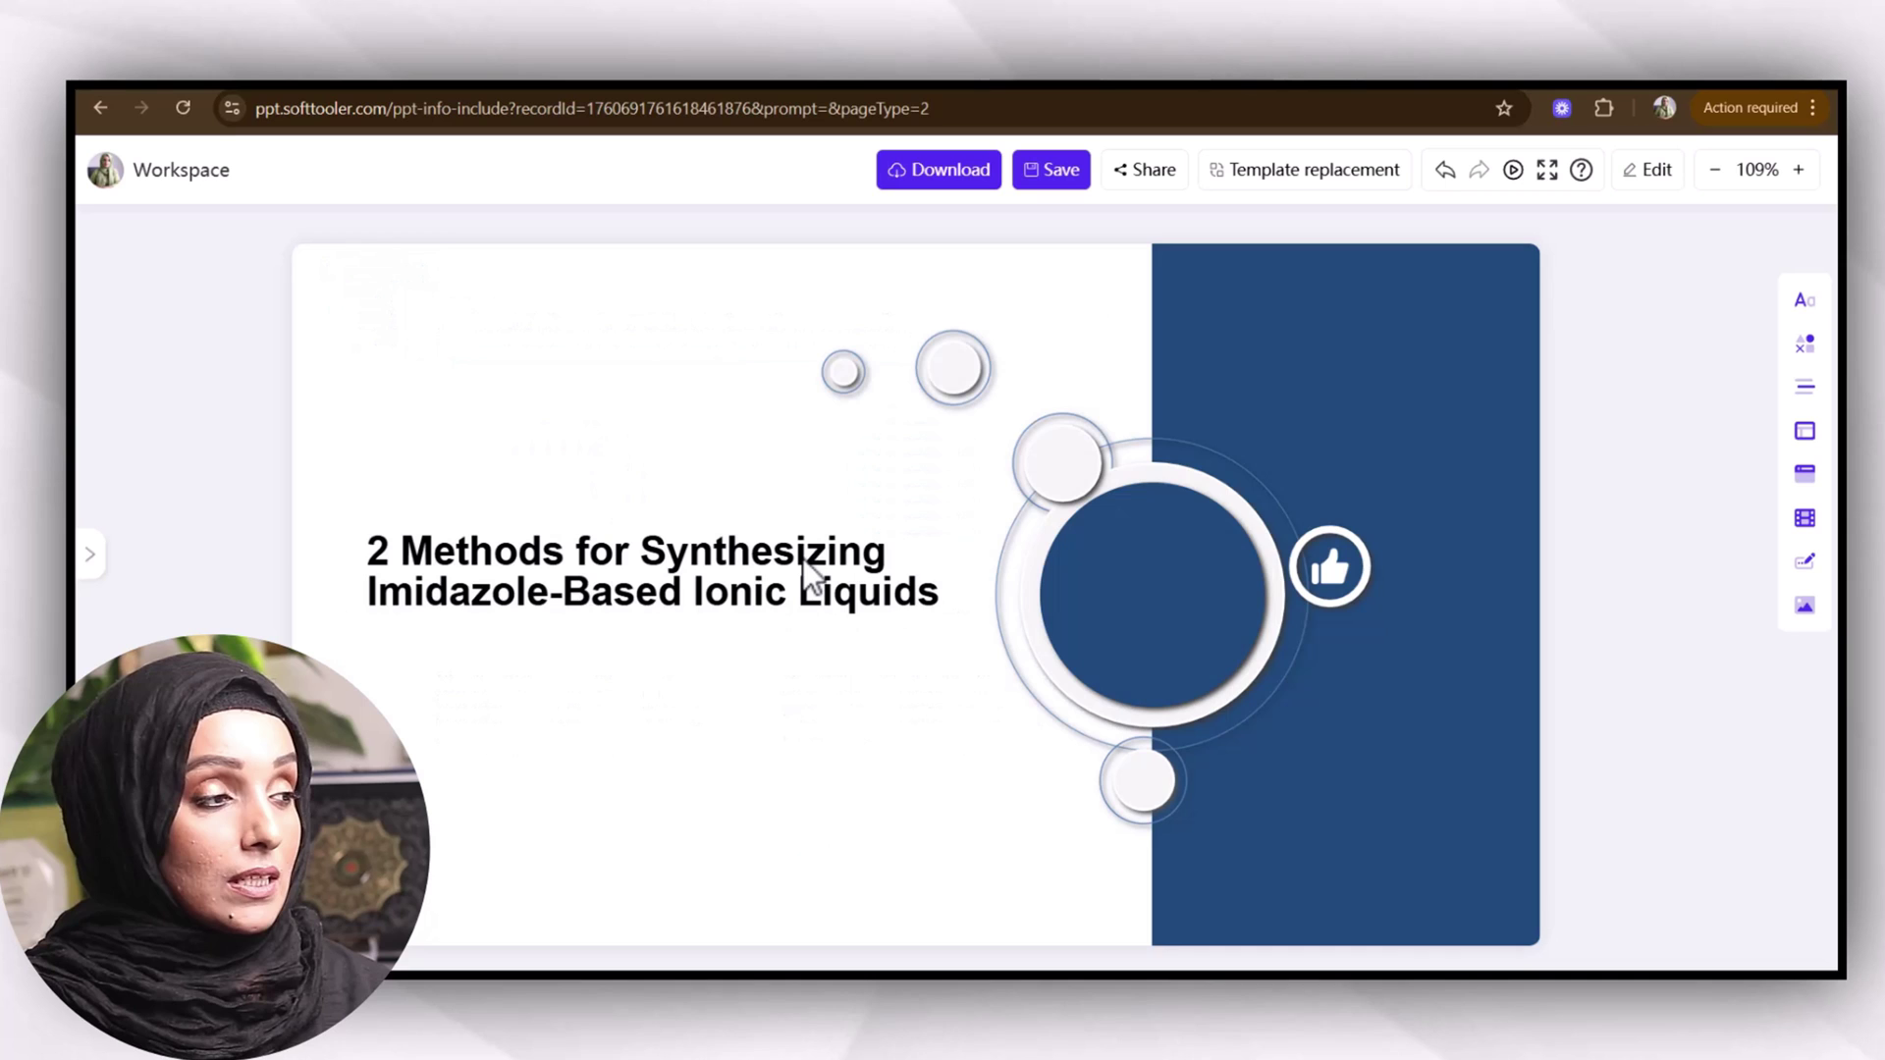
key("Down")
key("Down")
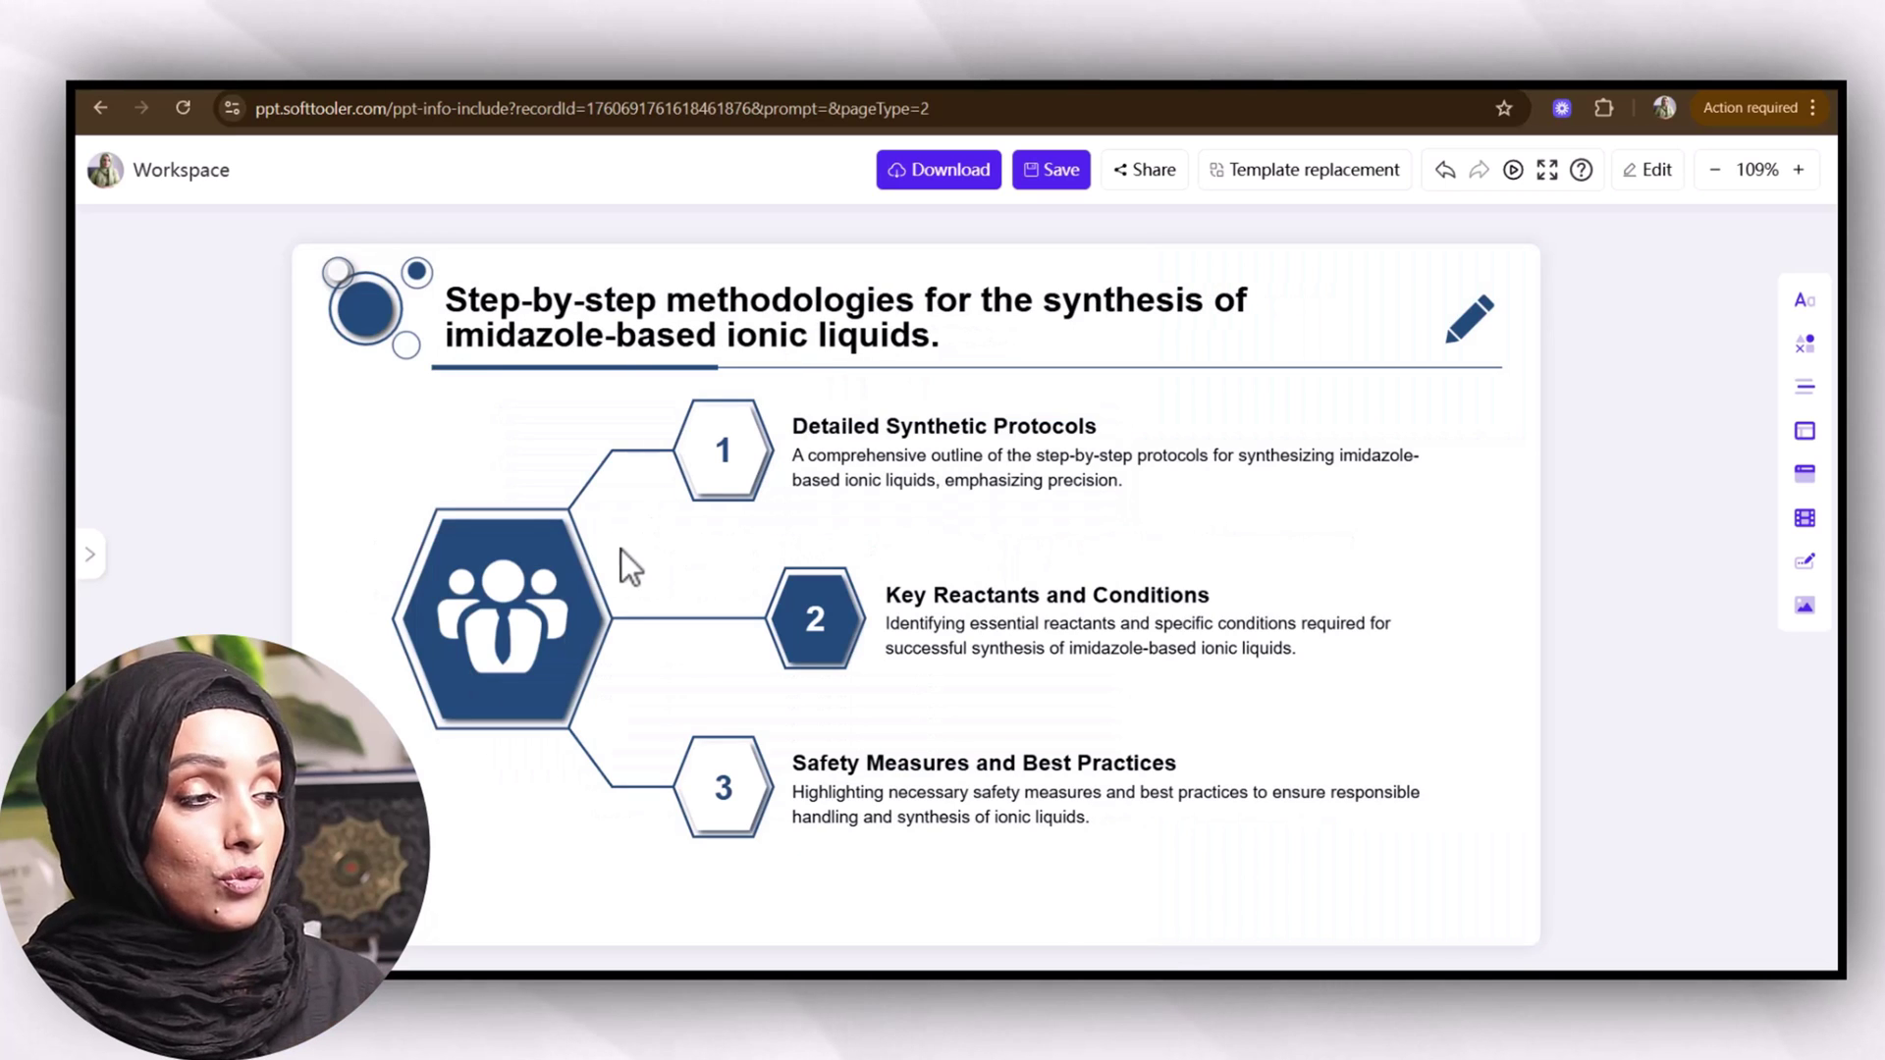
- Inspect the team icon and hexagons through the Style, Symbol, Position and Animation tabs
left_click(509, 601)
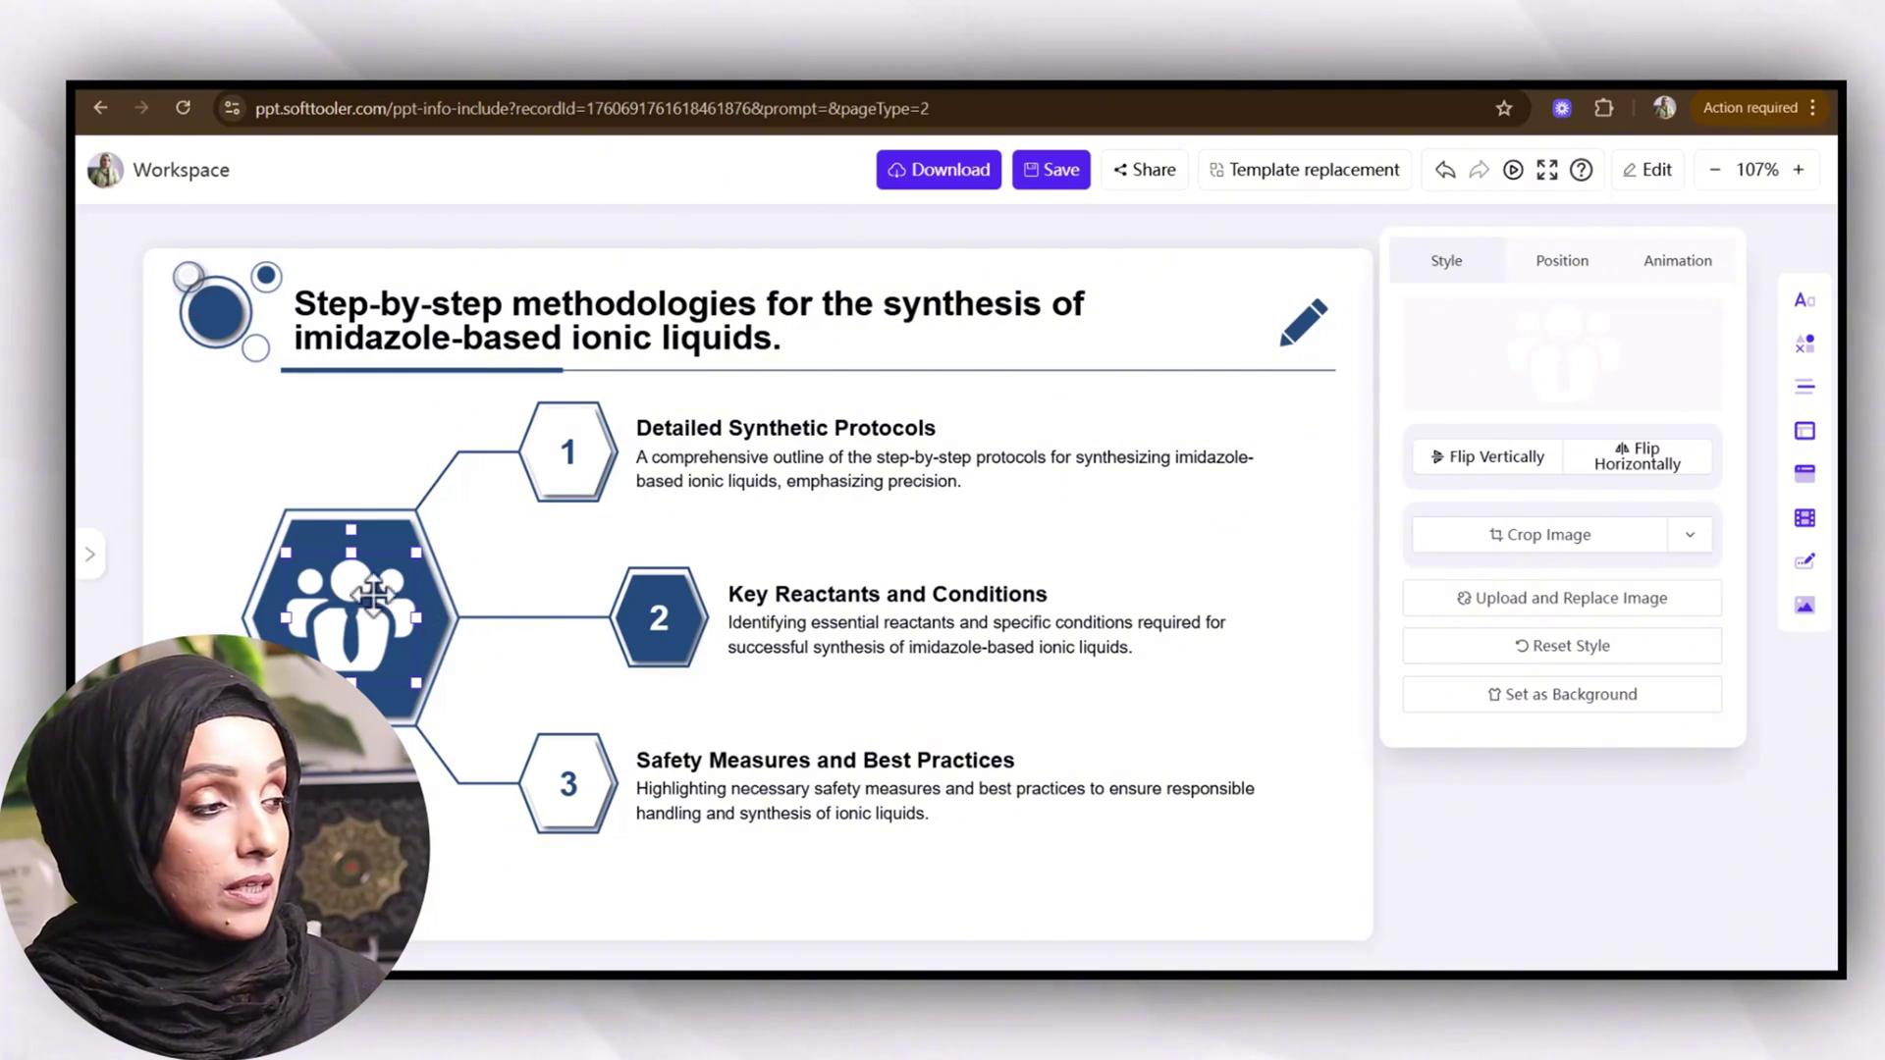
left_click(652, 619)
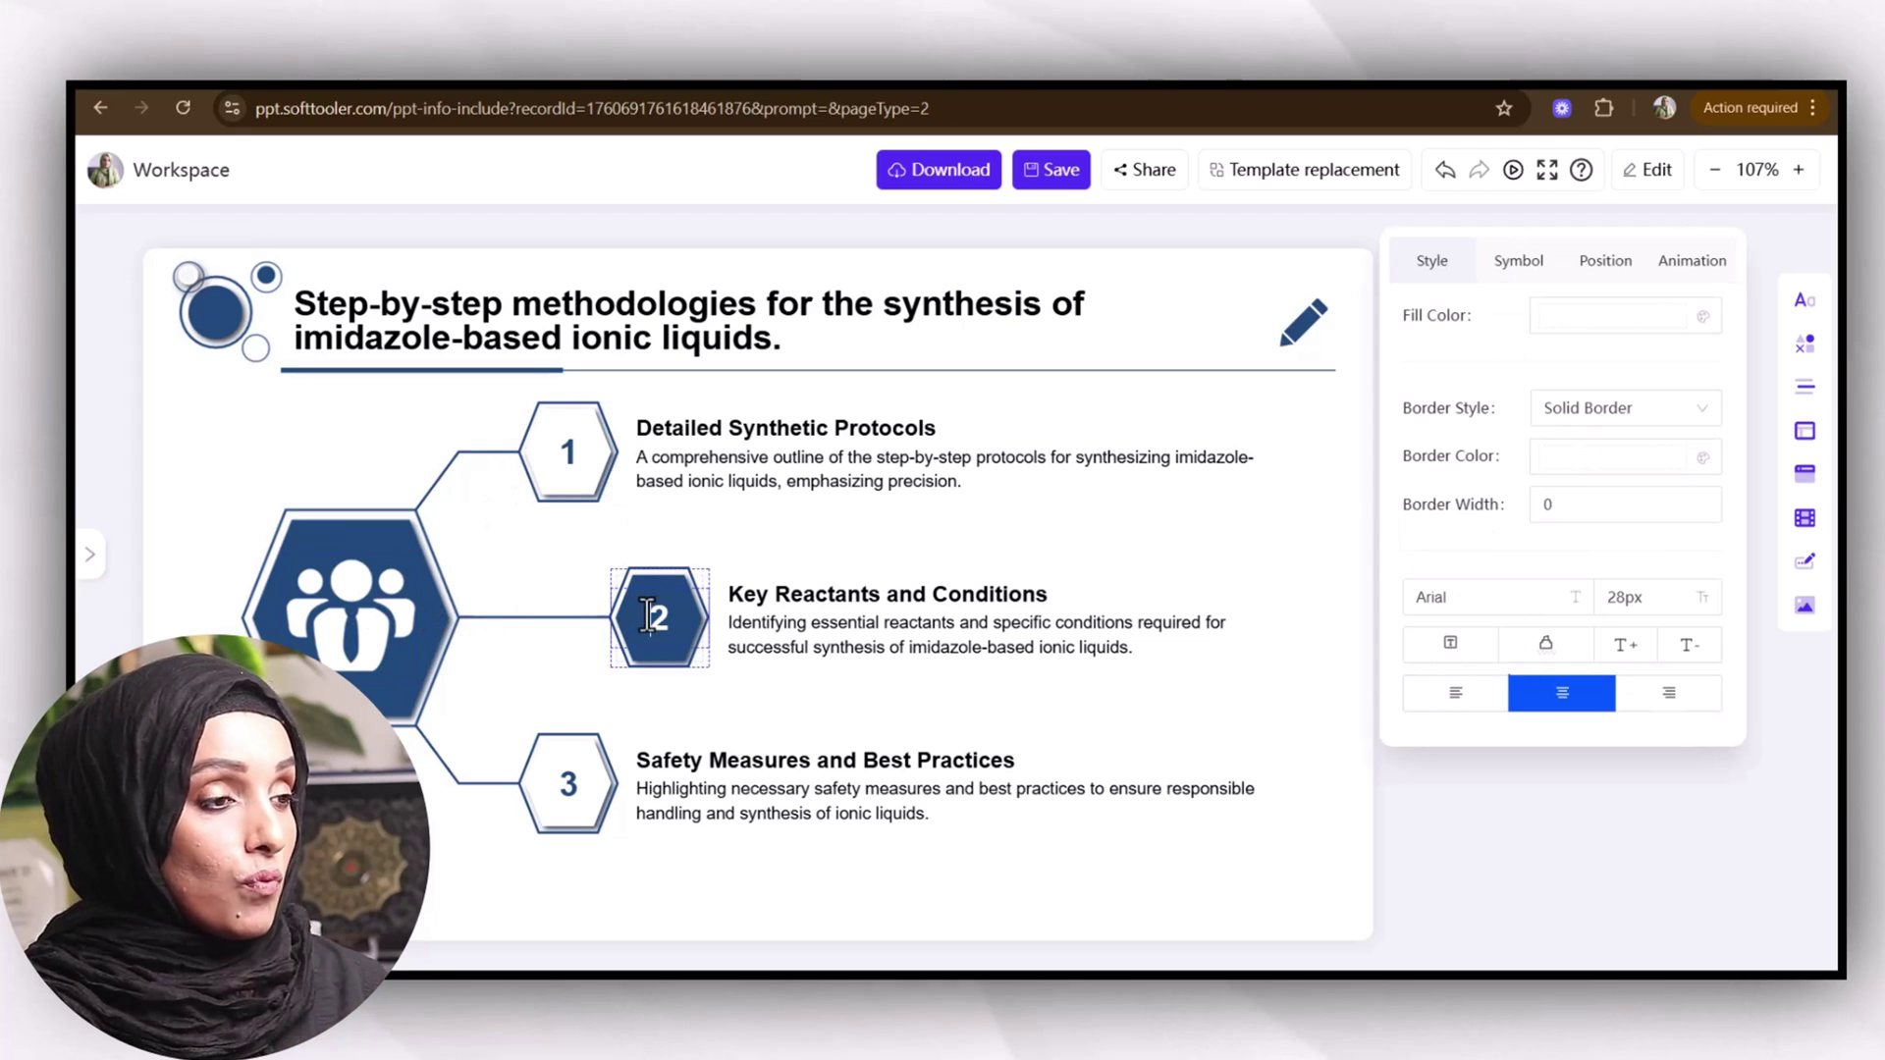
double_click(591, 760)
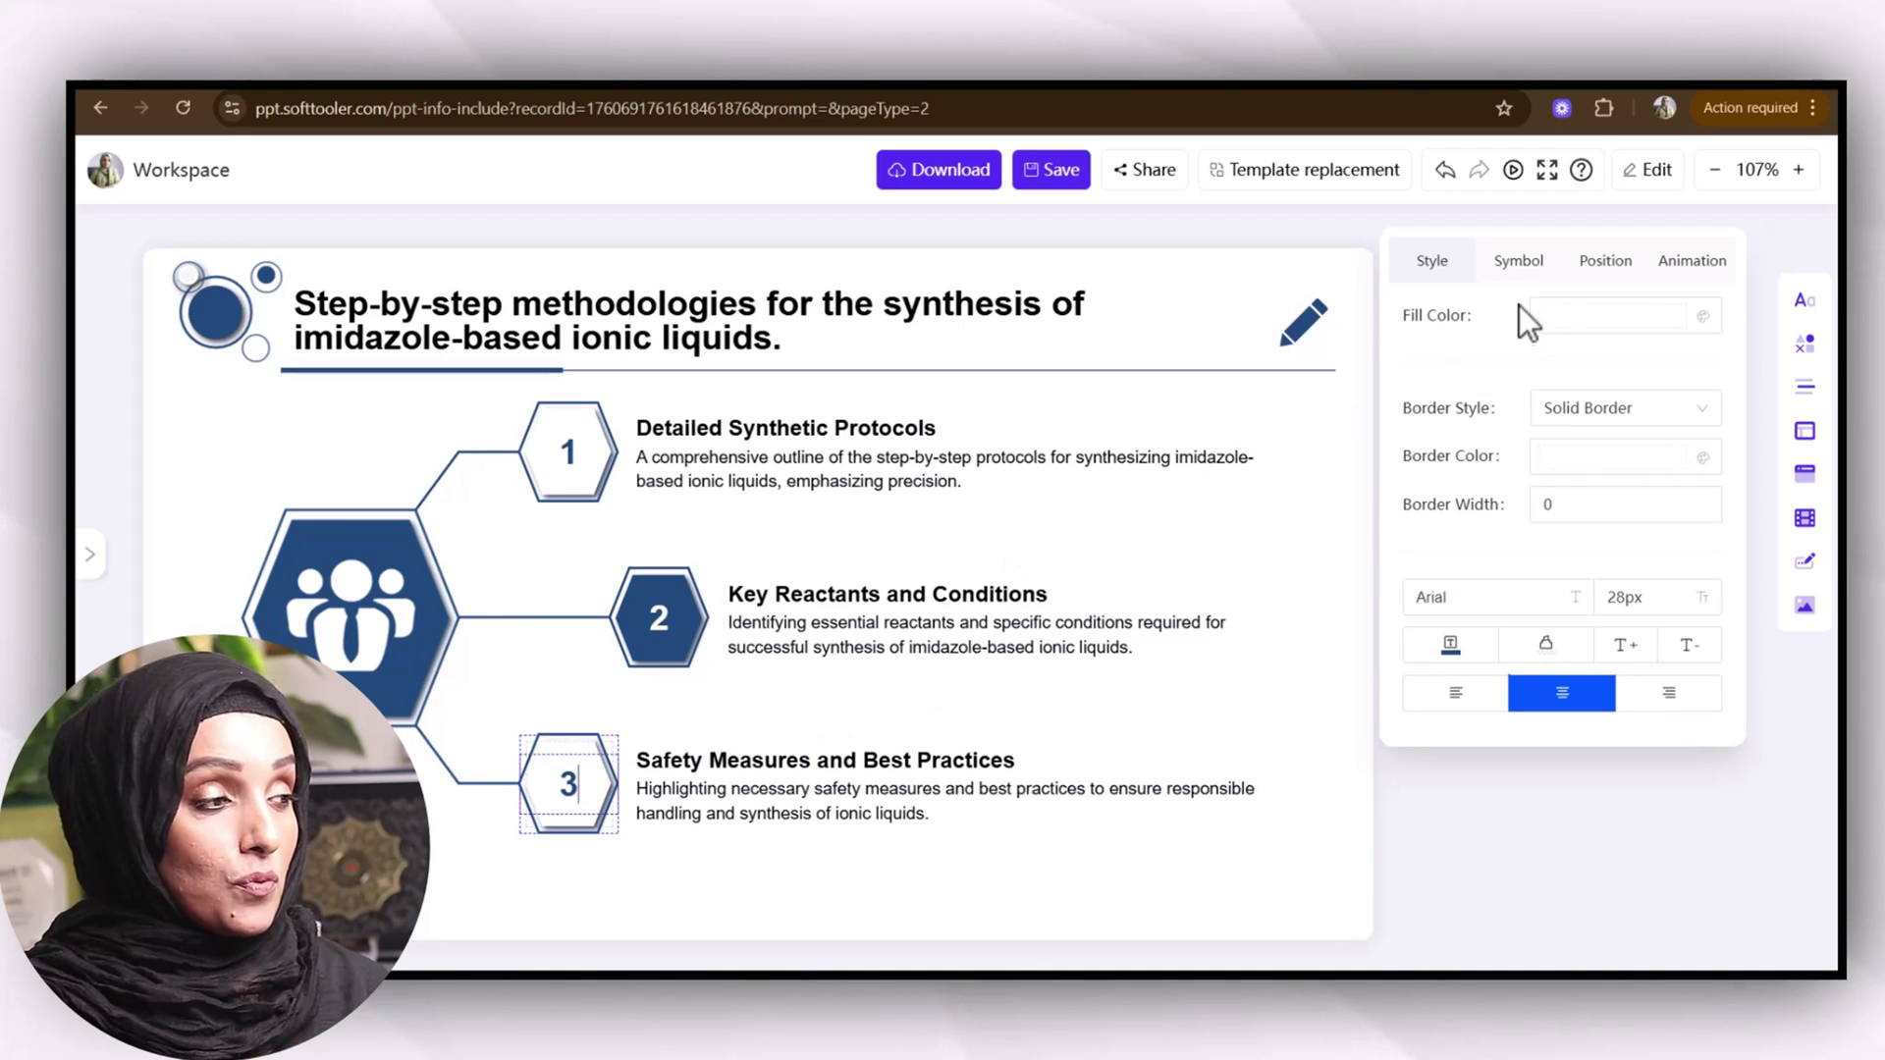
left_click(1520, 274)
left_click(1605, 265)
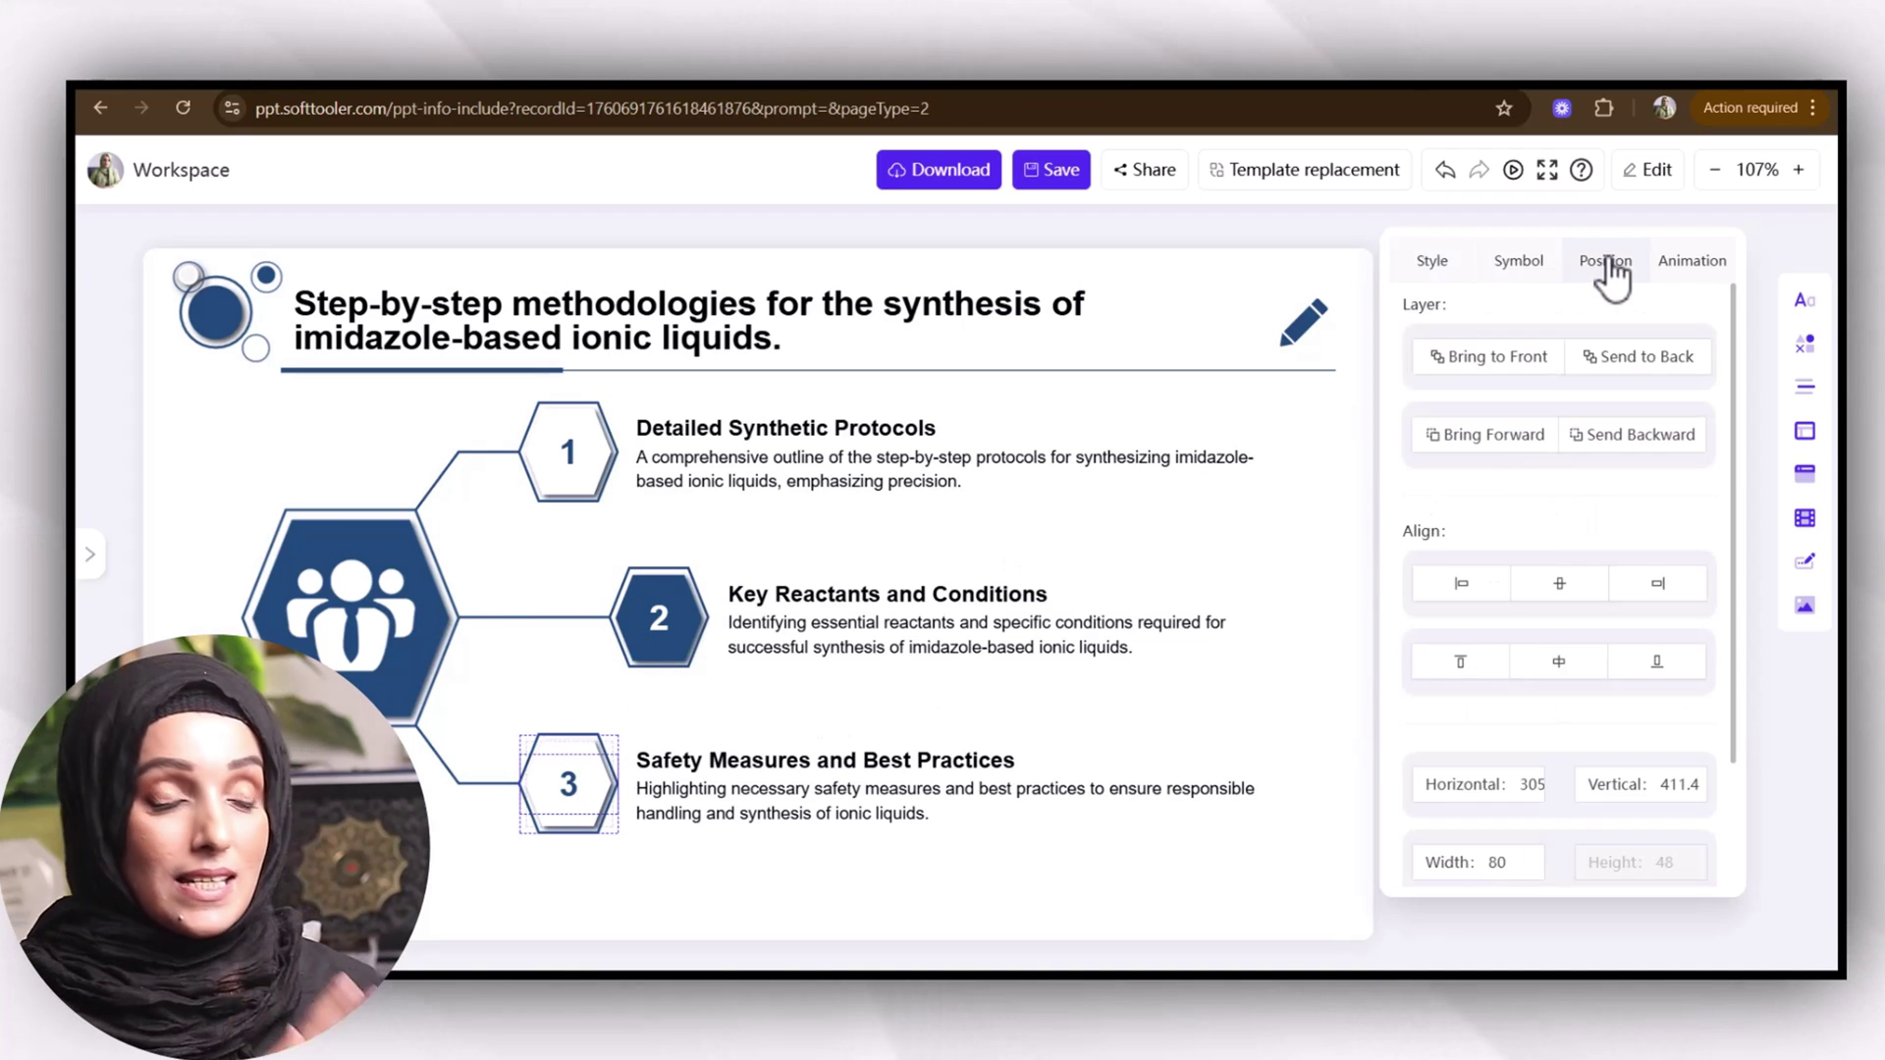
left_click(1691, 263)
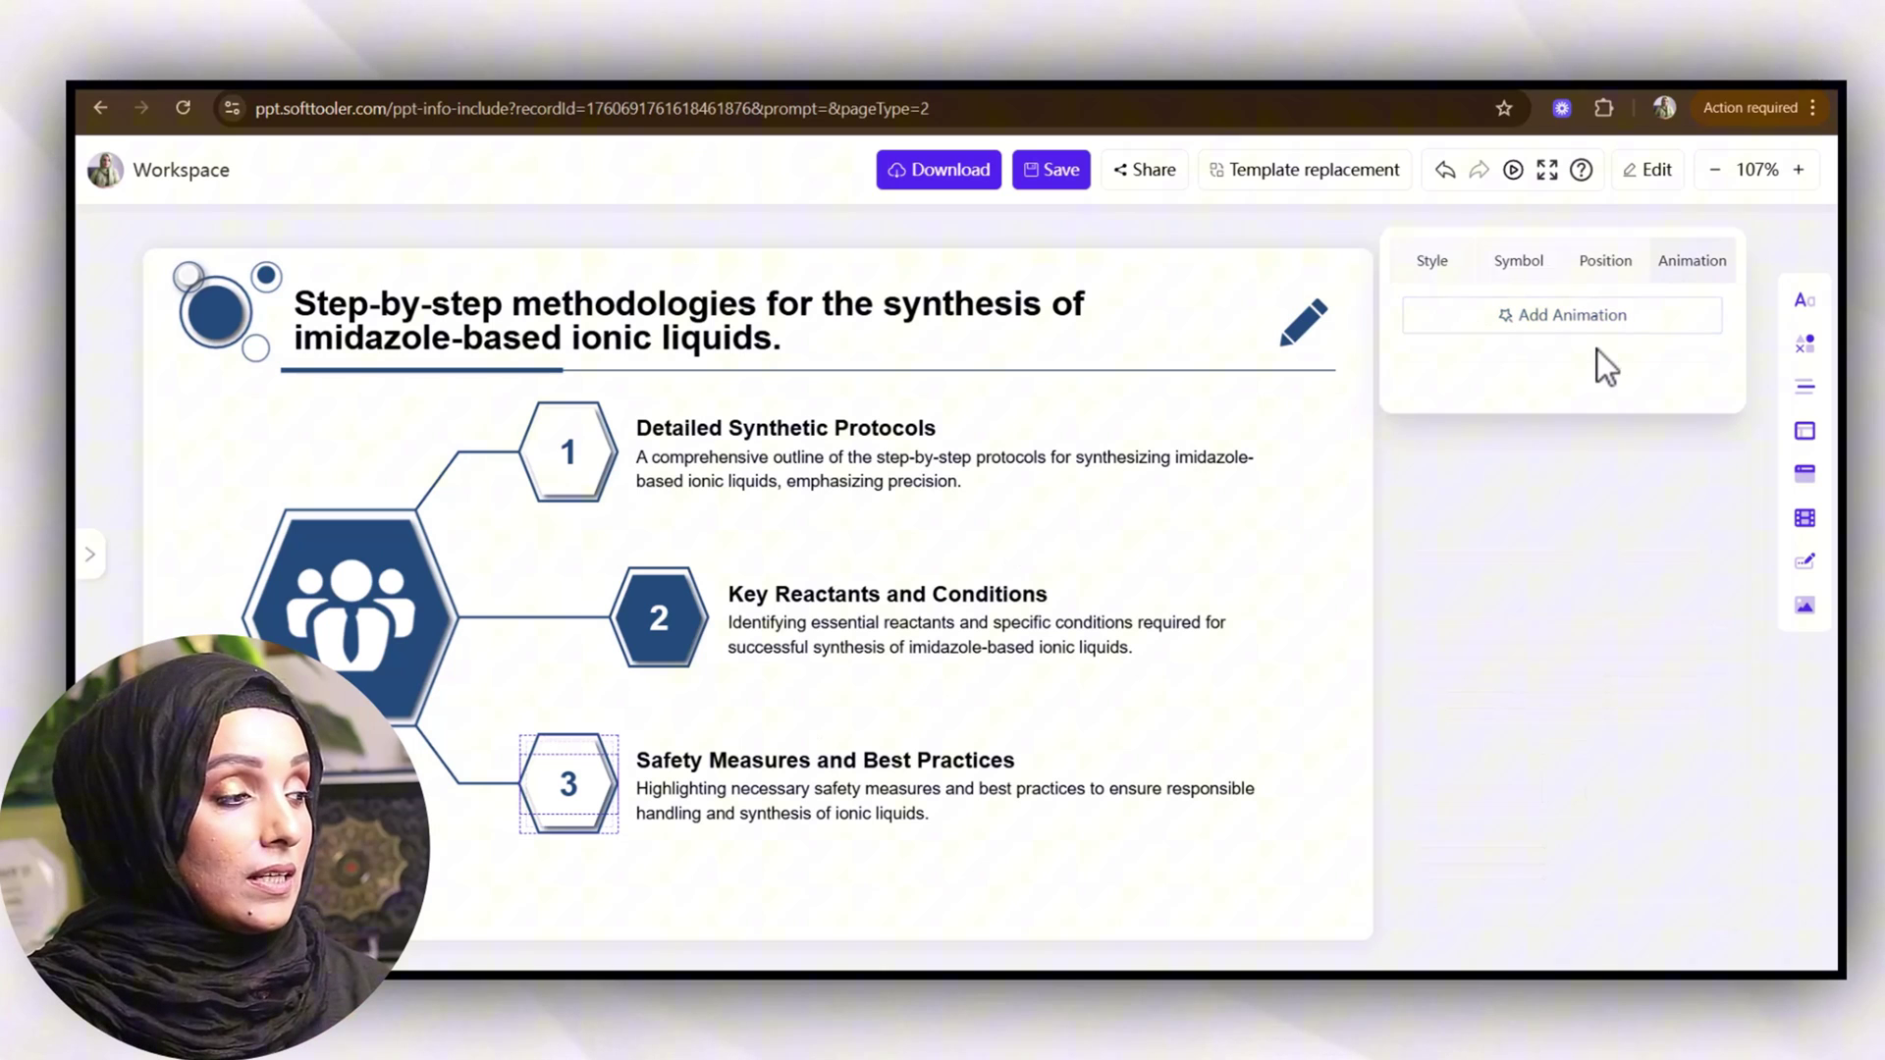
left_click(1425, 284)
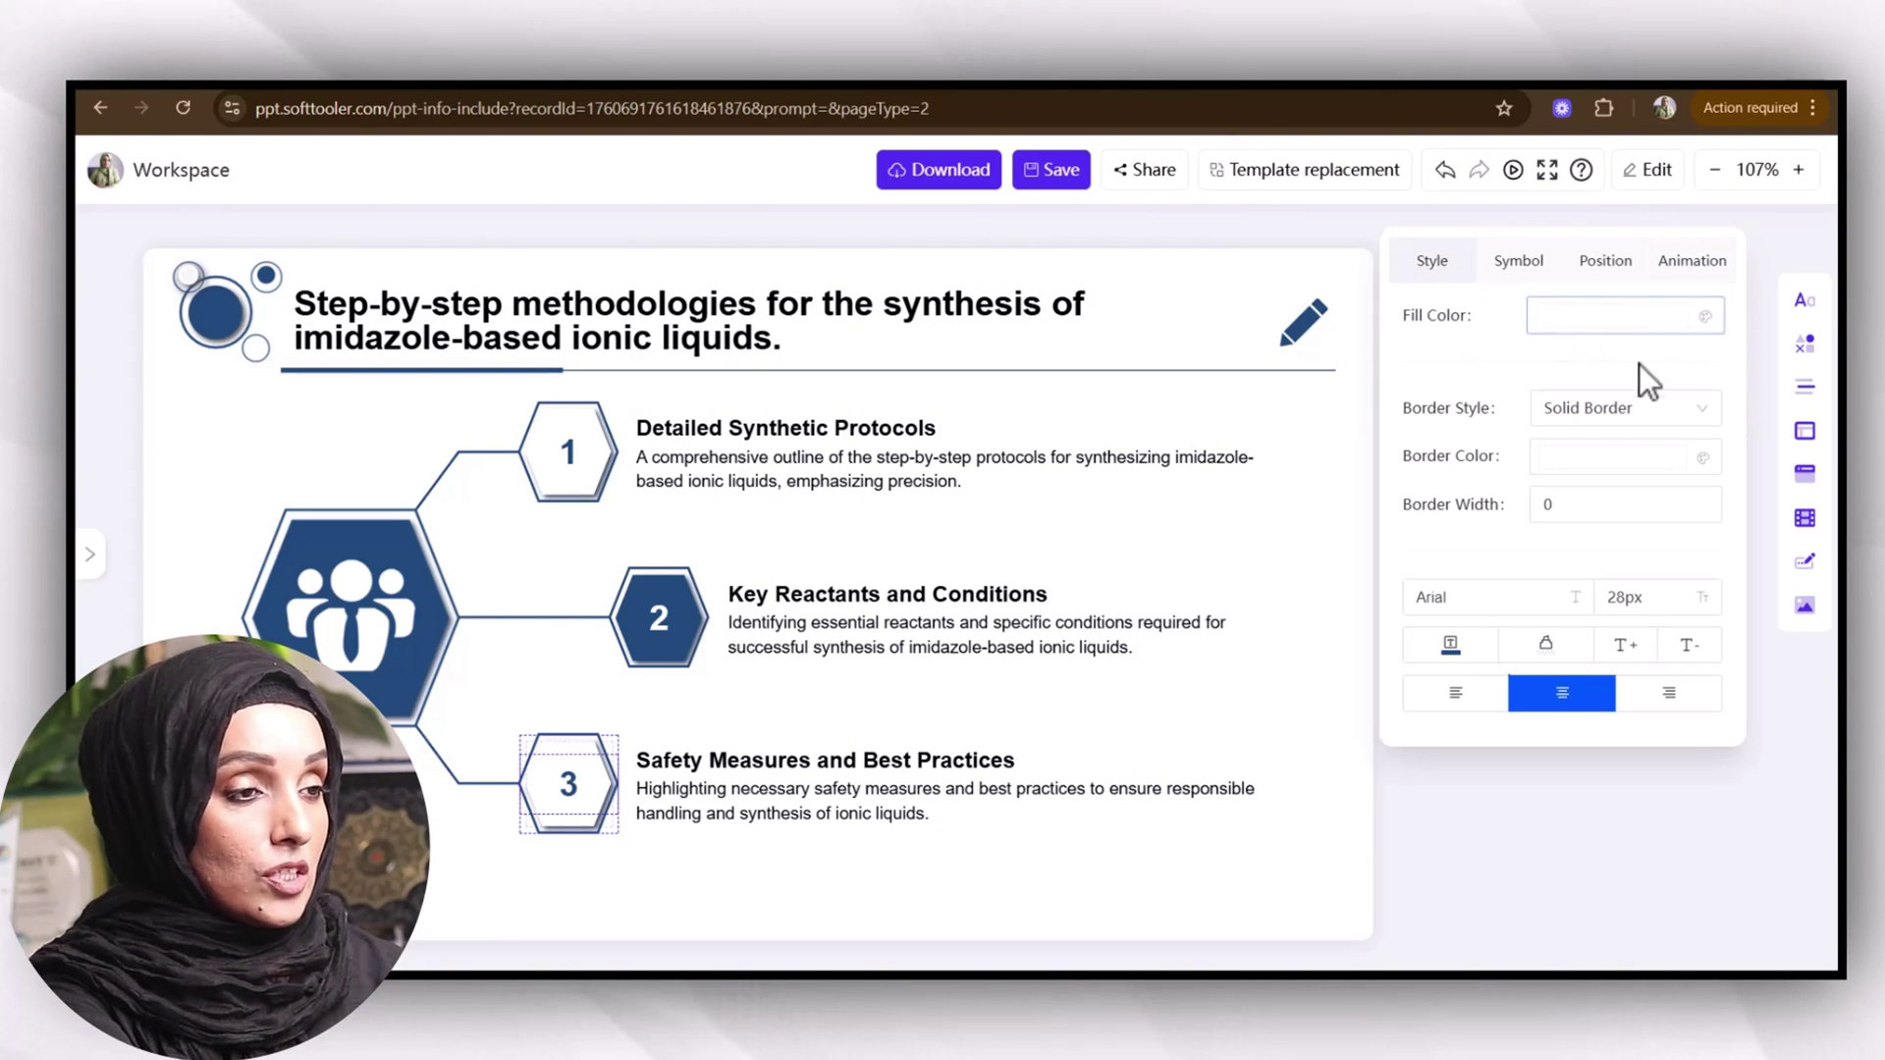
- Inspect the Detailed Synthetic Protocols text, slide title and title circle, then the slide's design settings
left_click(790, 428)
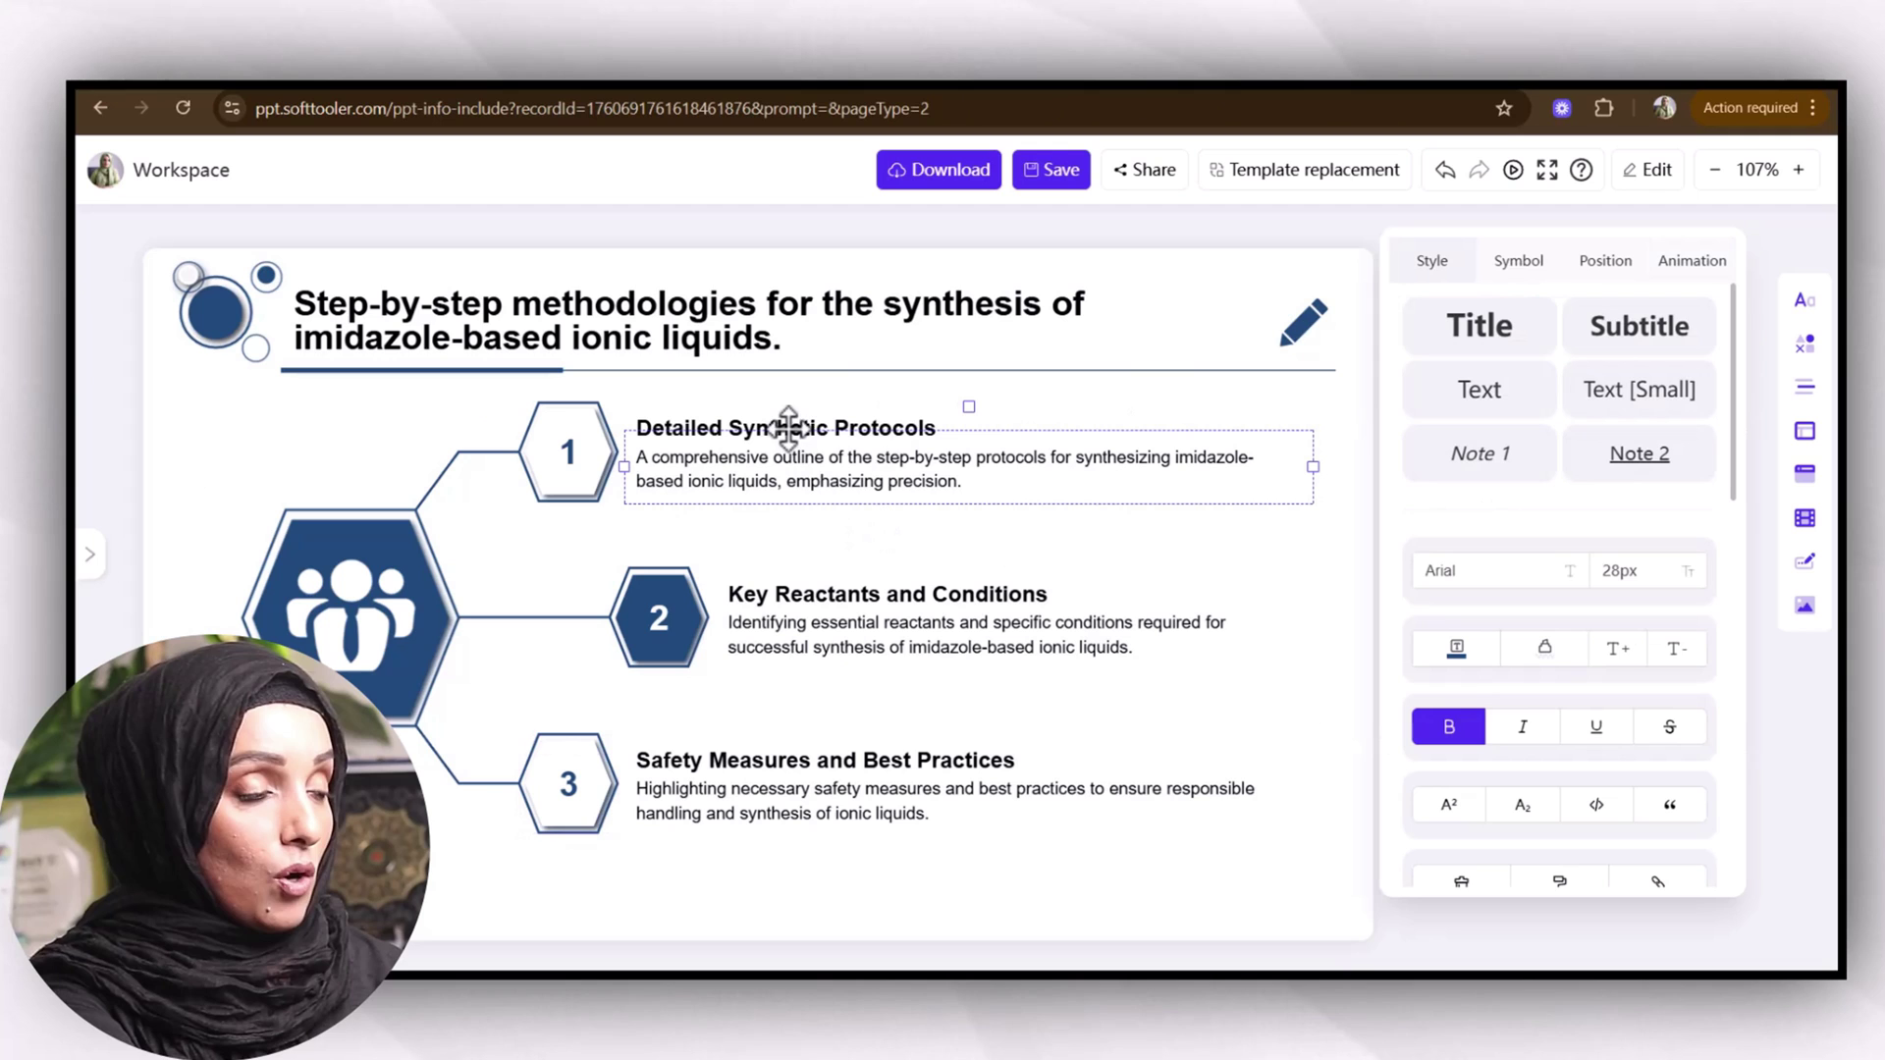
left_click(718, 335)
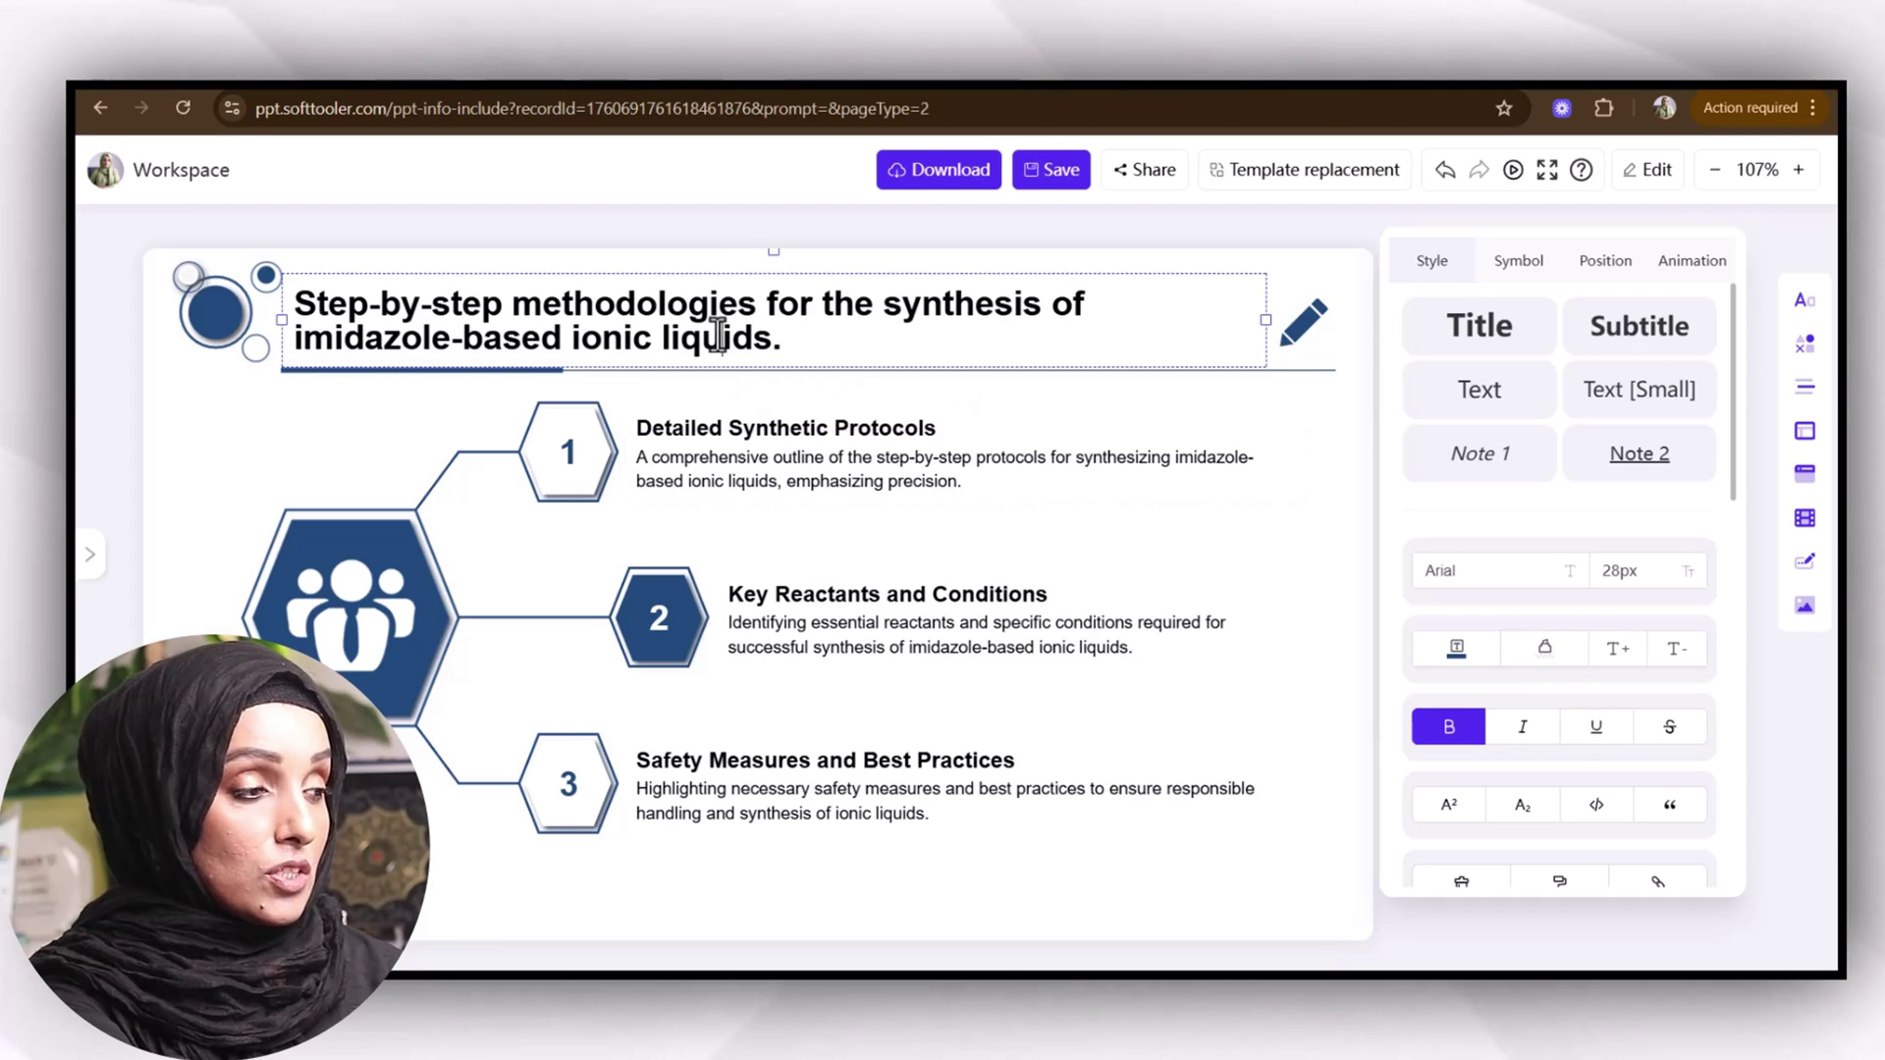
left_click(221, 318)
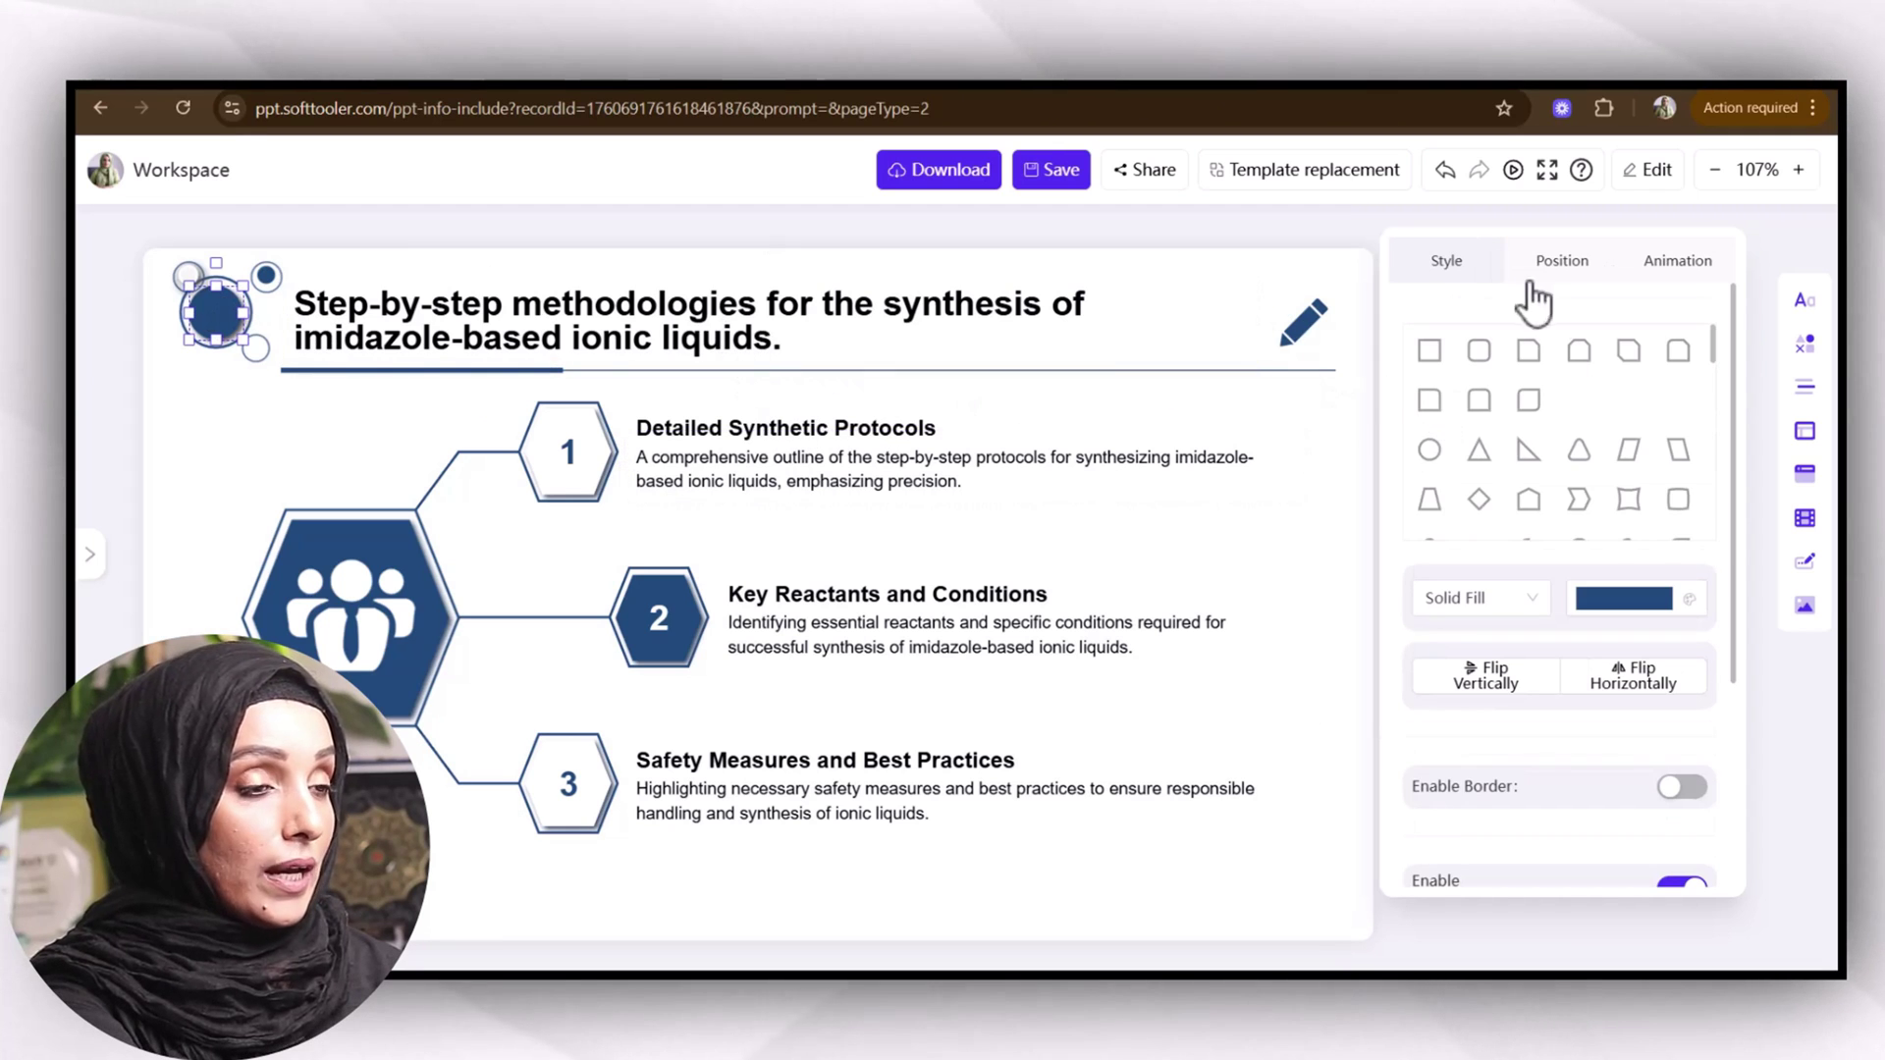
left_click(1565, 262)
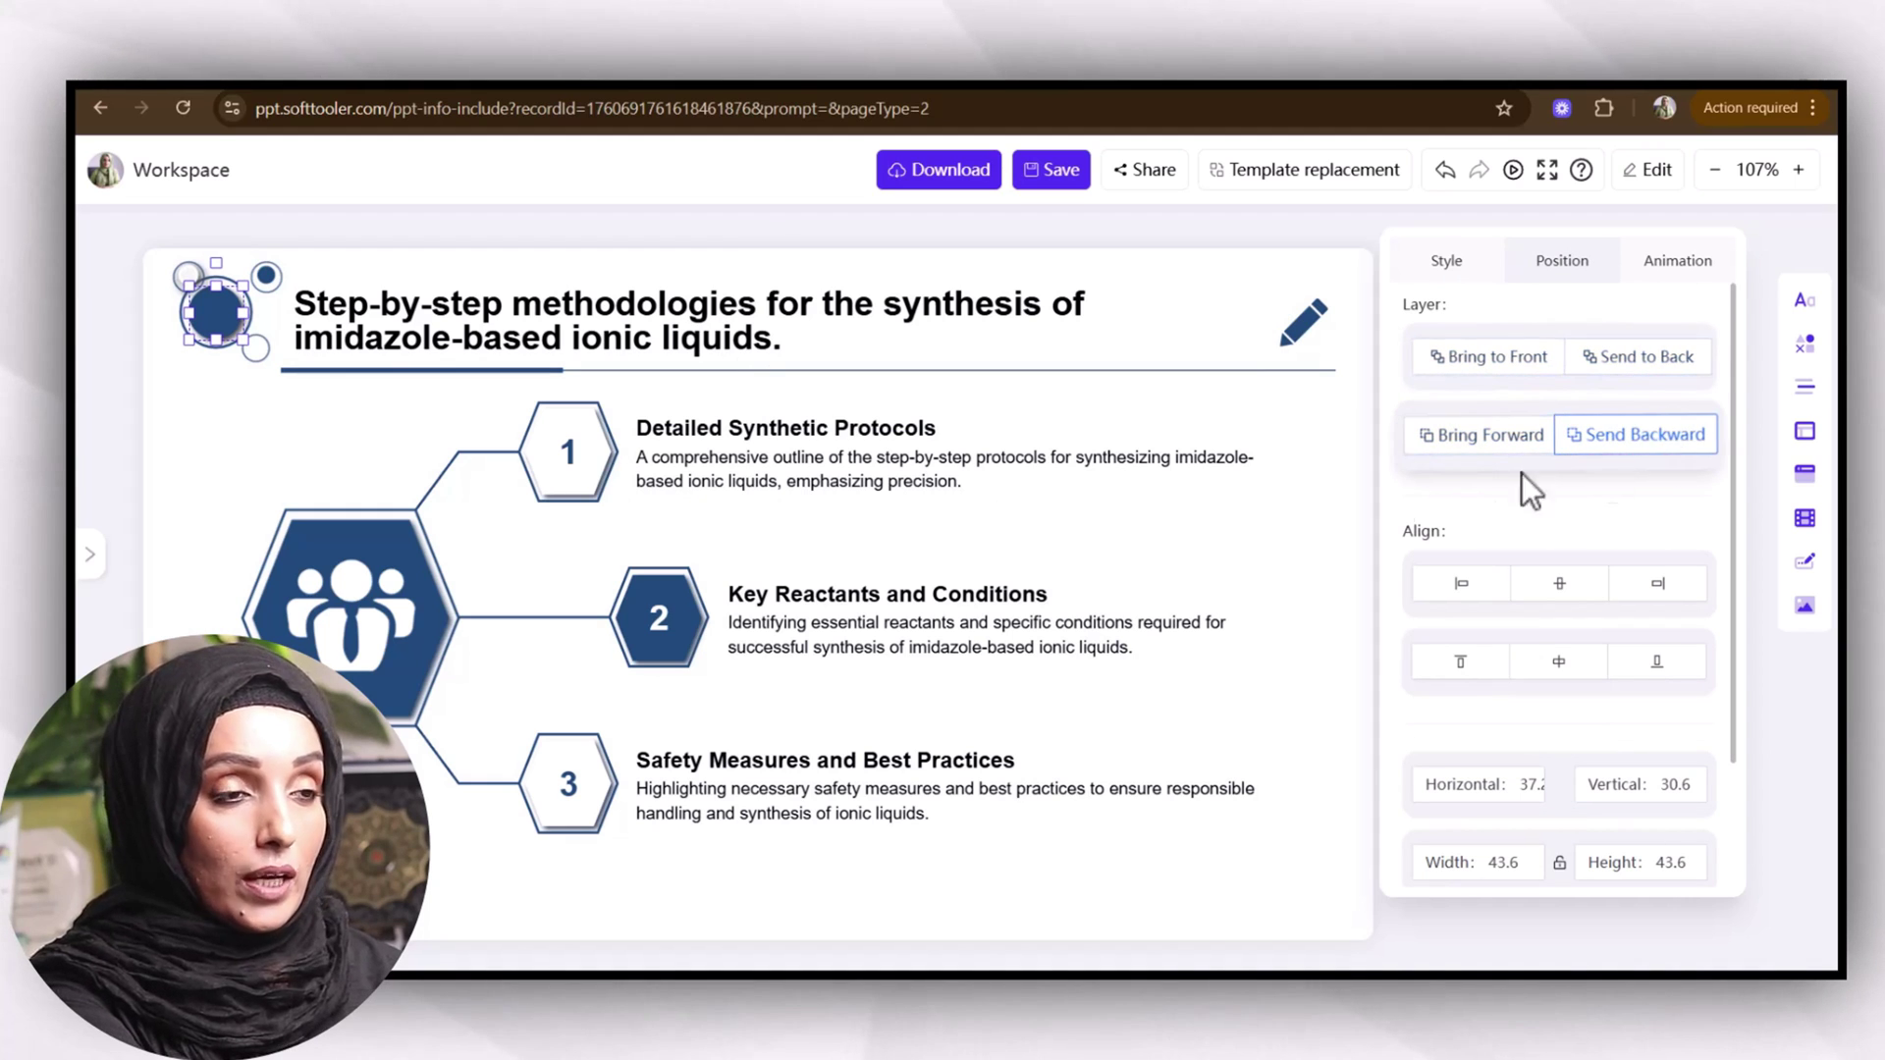
left_click(1118, 529)
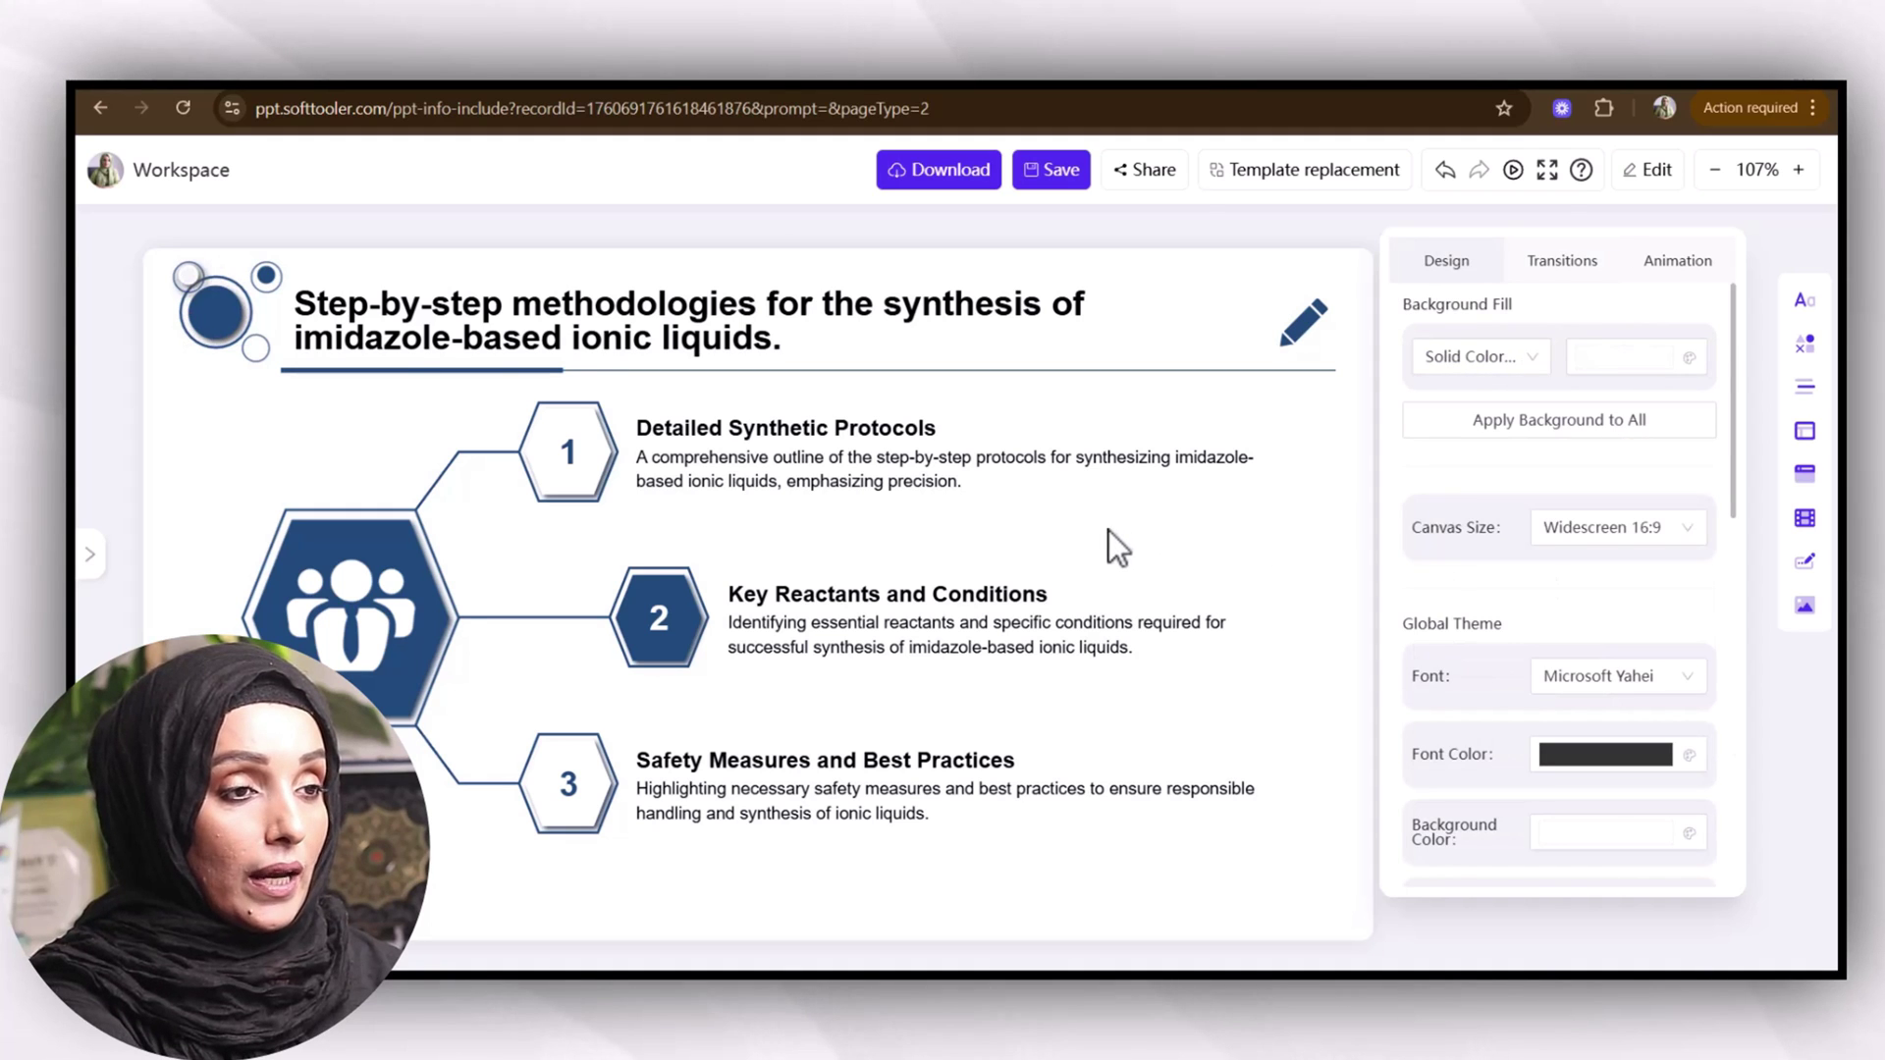
scroll(1114, 546, "down", 2)
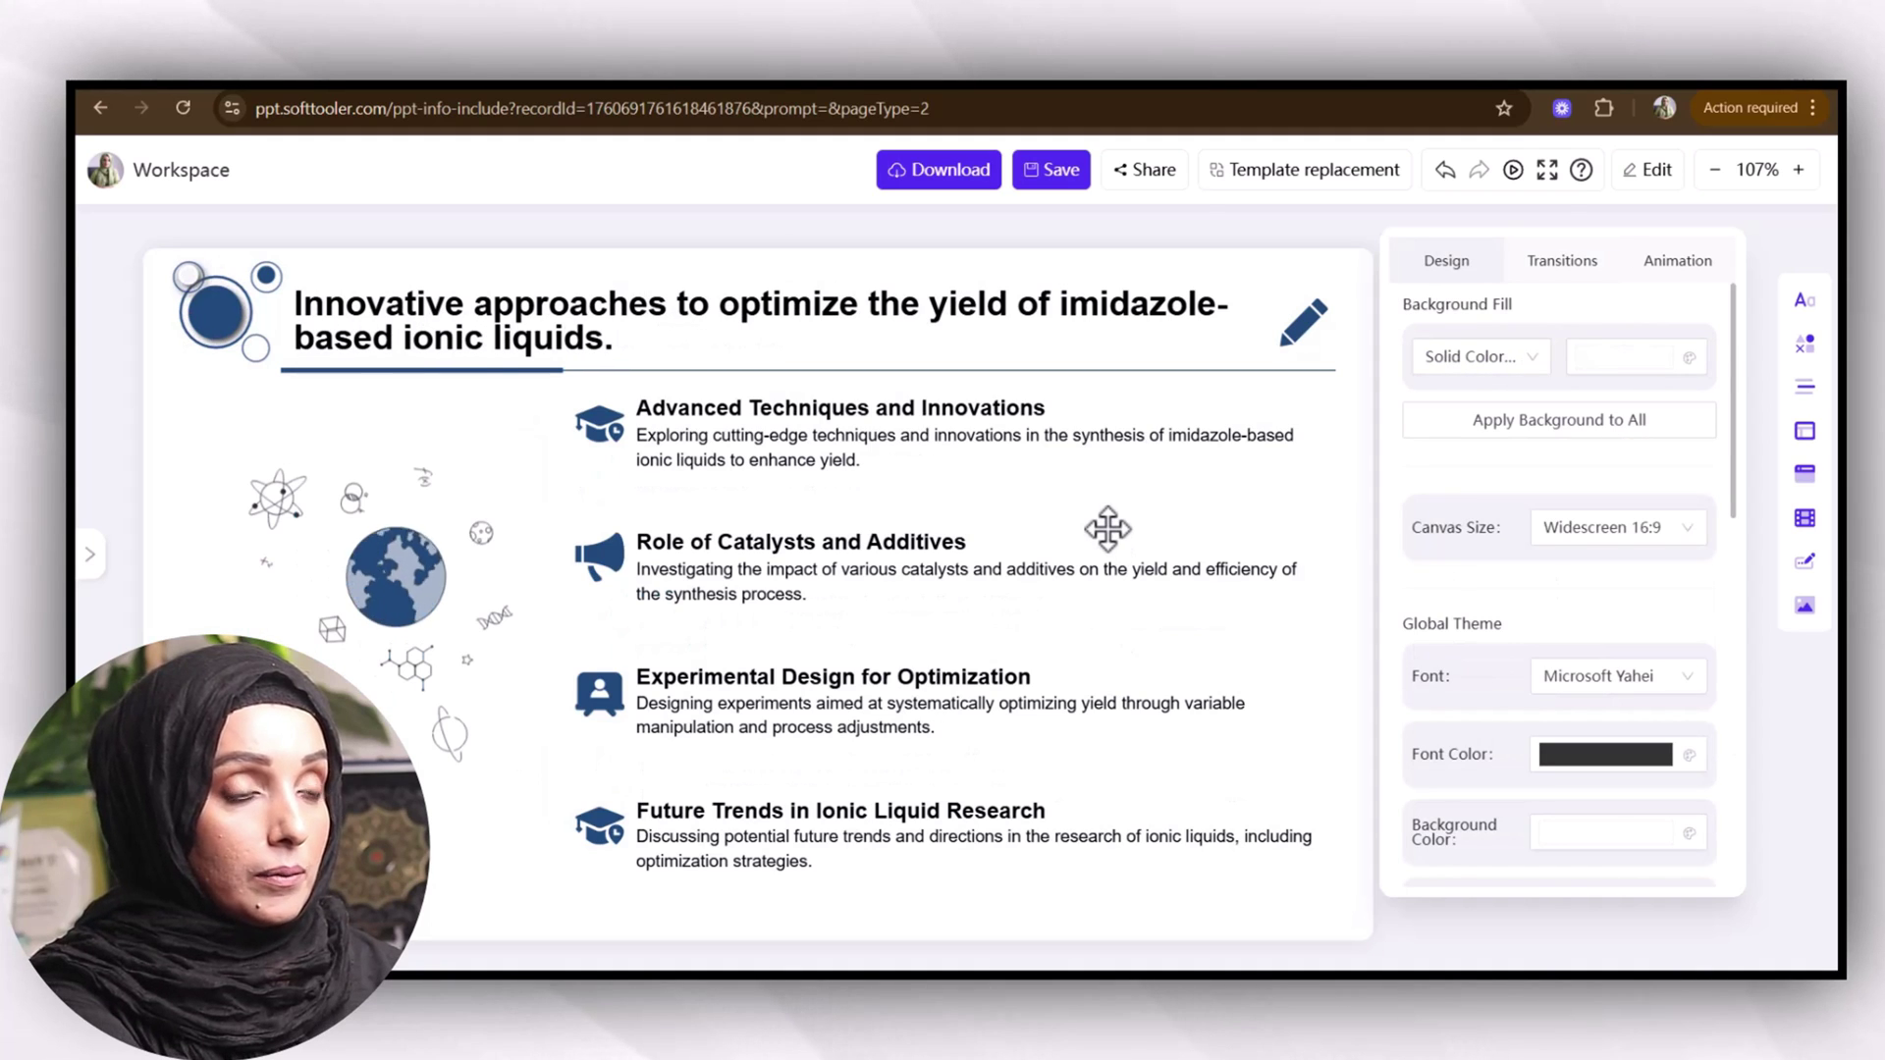
- Select the Role of Catalysts, Experimental Design, Future Trends and Advanced Techniques icons
left_click(597, 553)
left_click(600, 689)
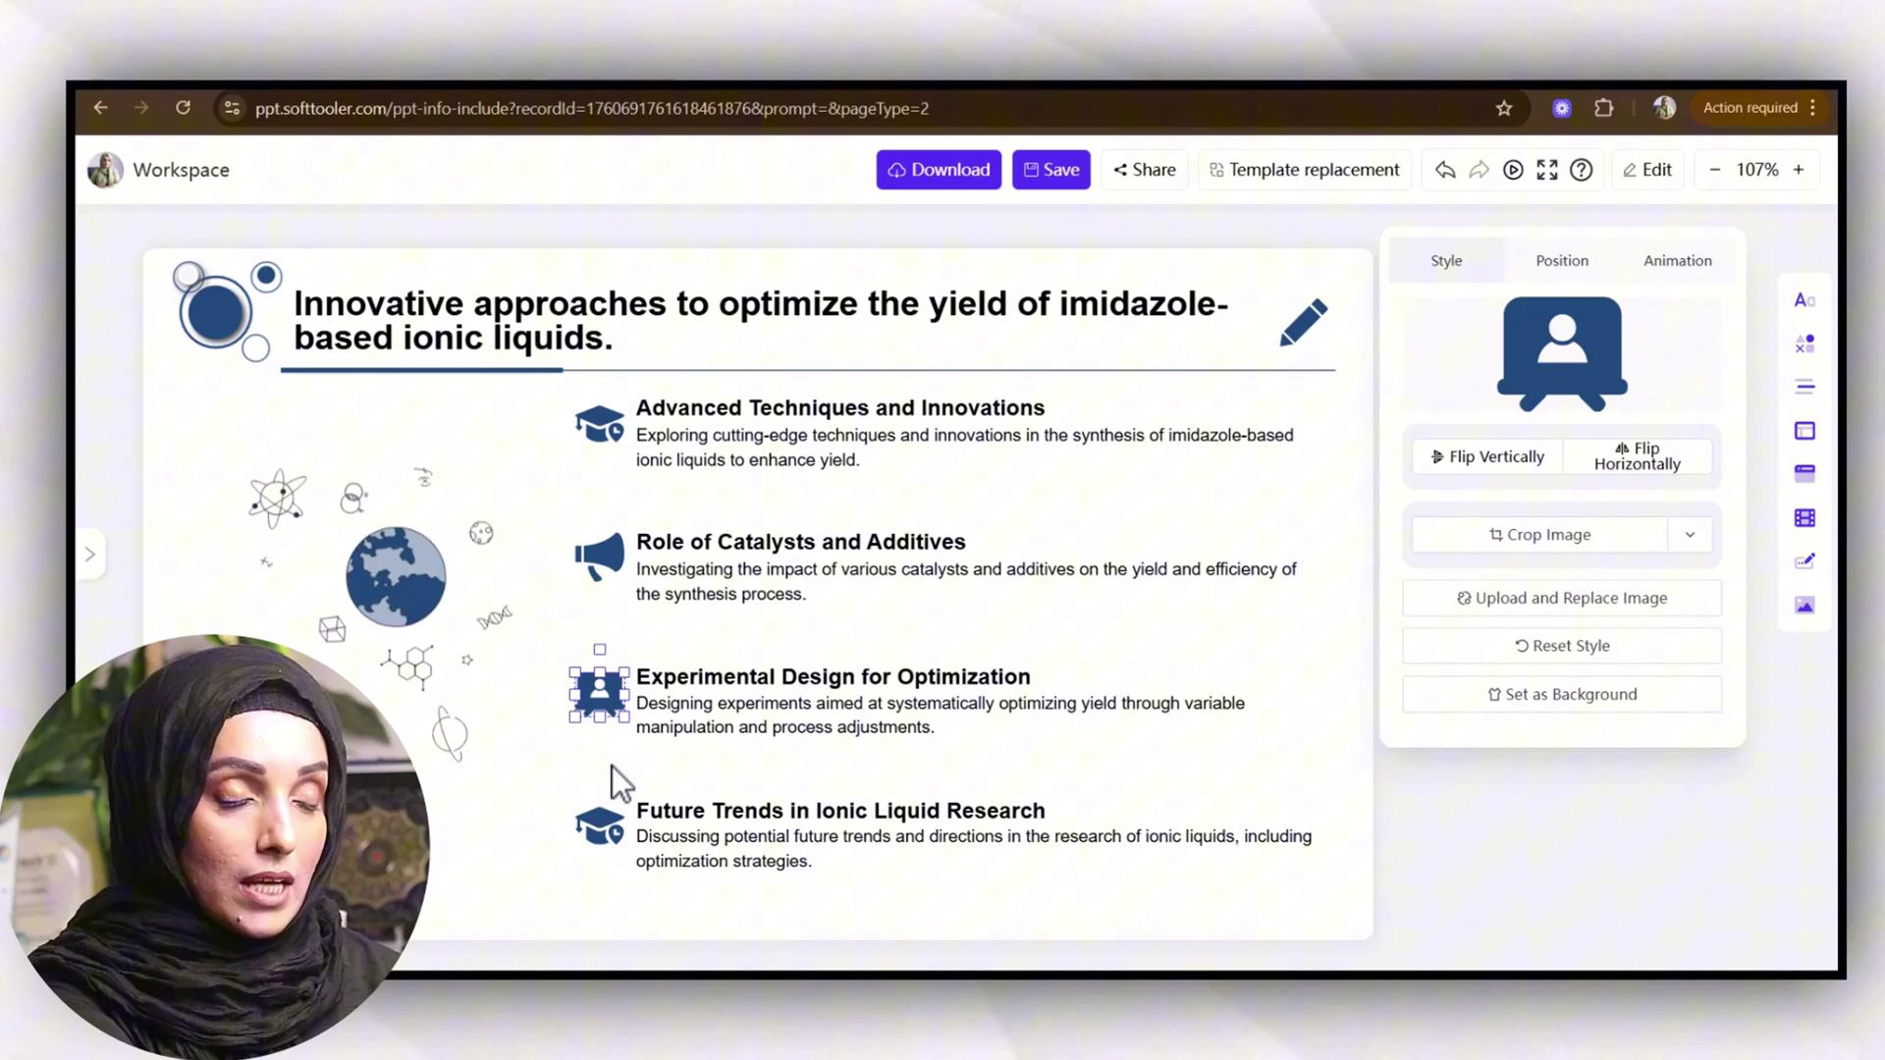
left_click(604, 835)
left_click(586, 412)
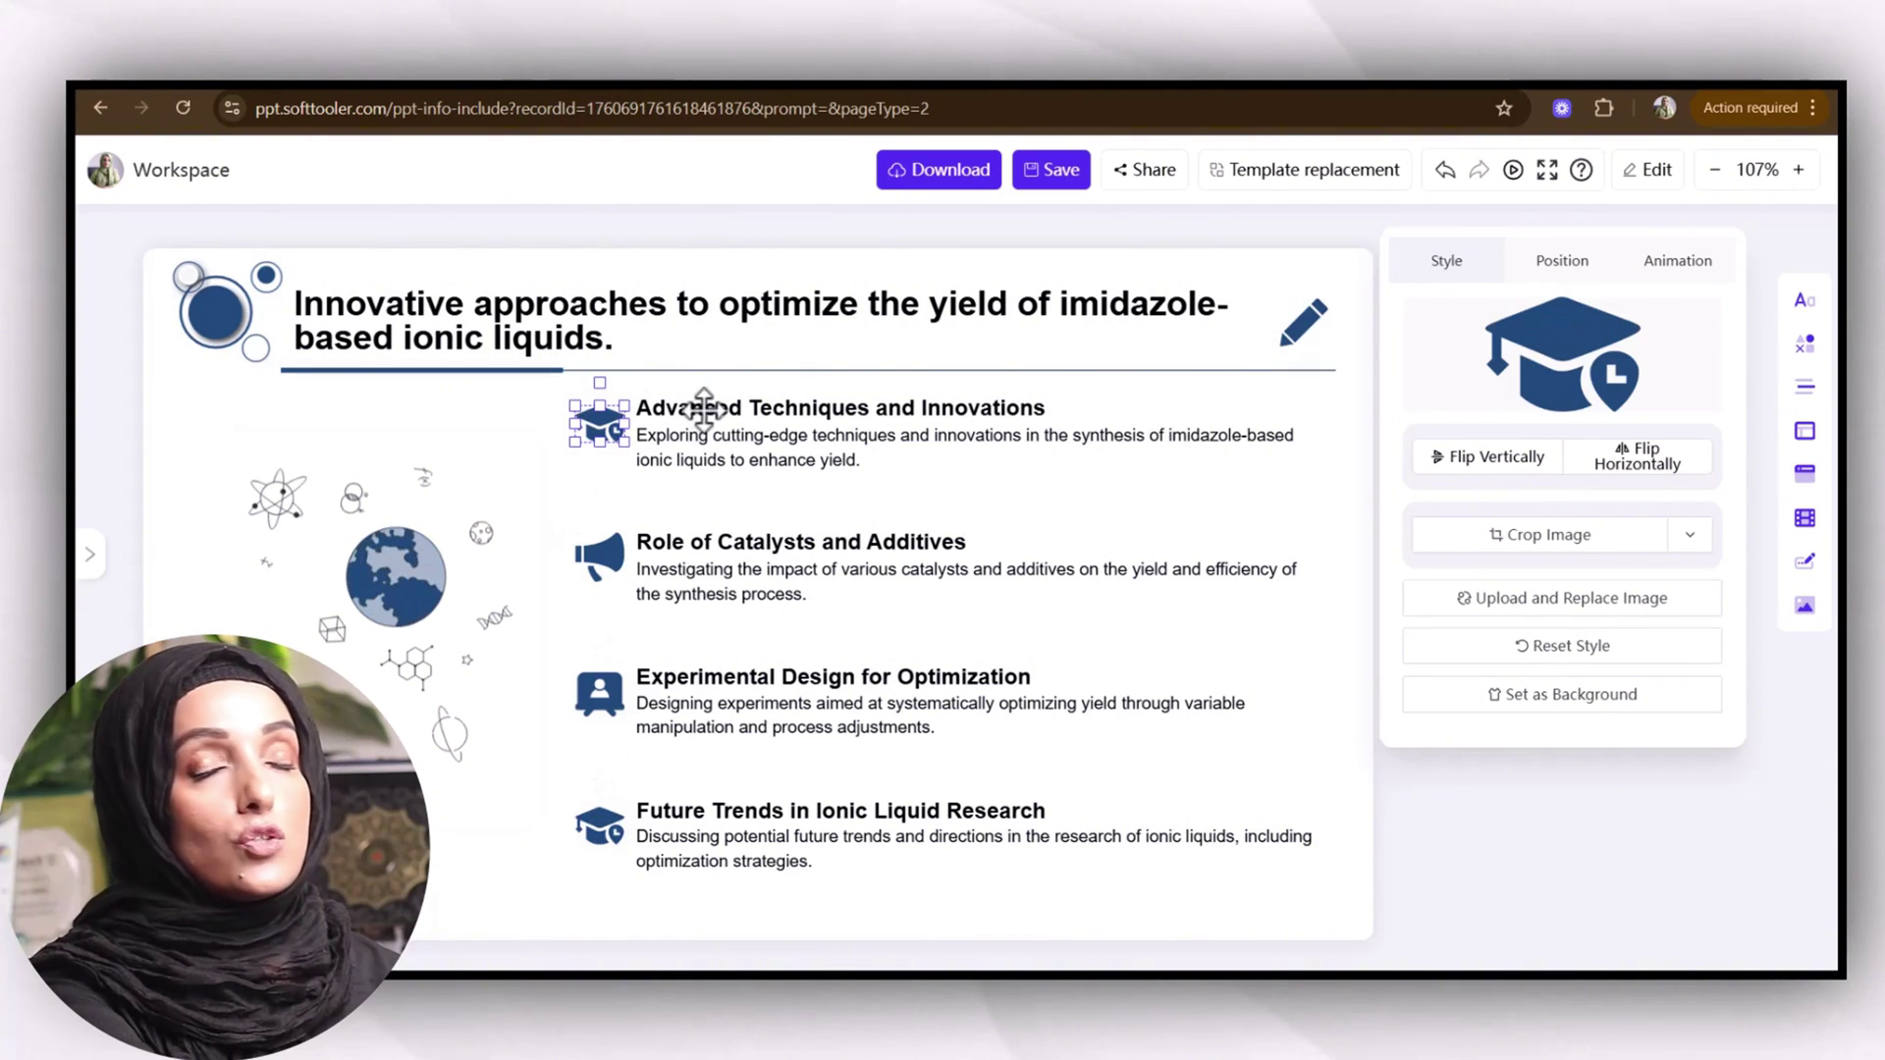
scroll(820, 334, "down", 2)
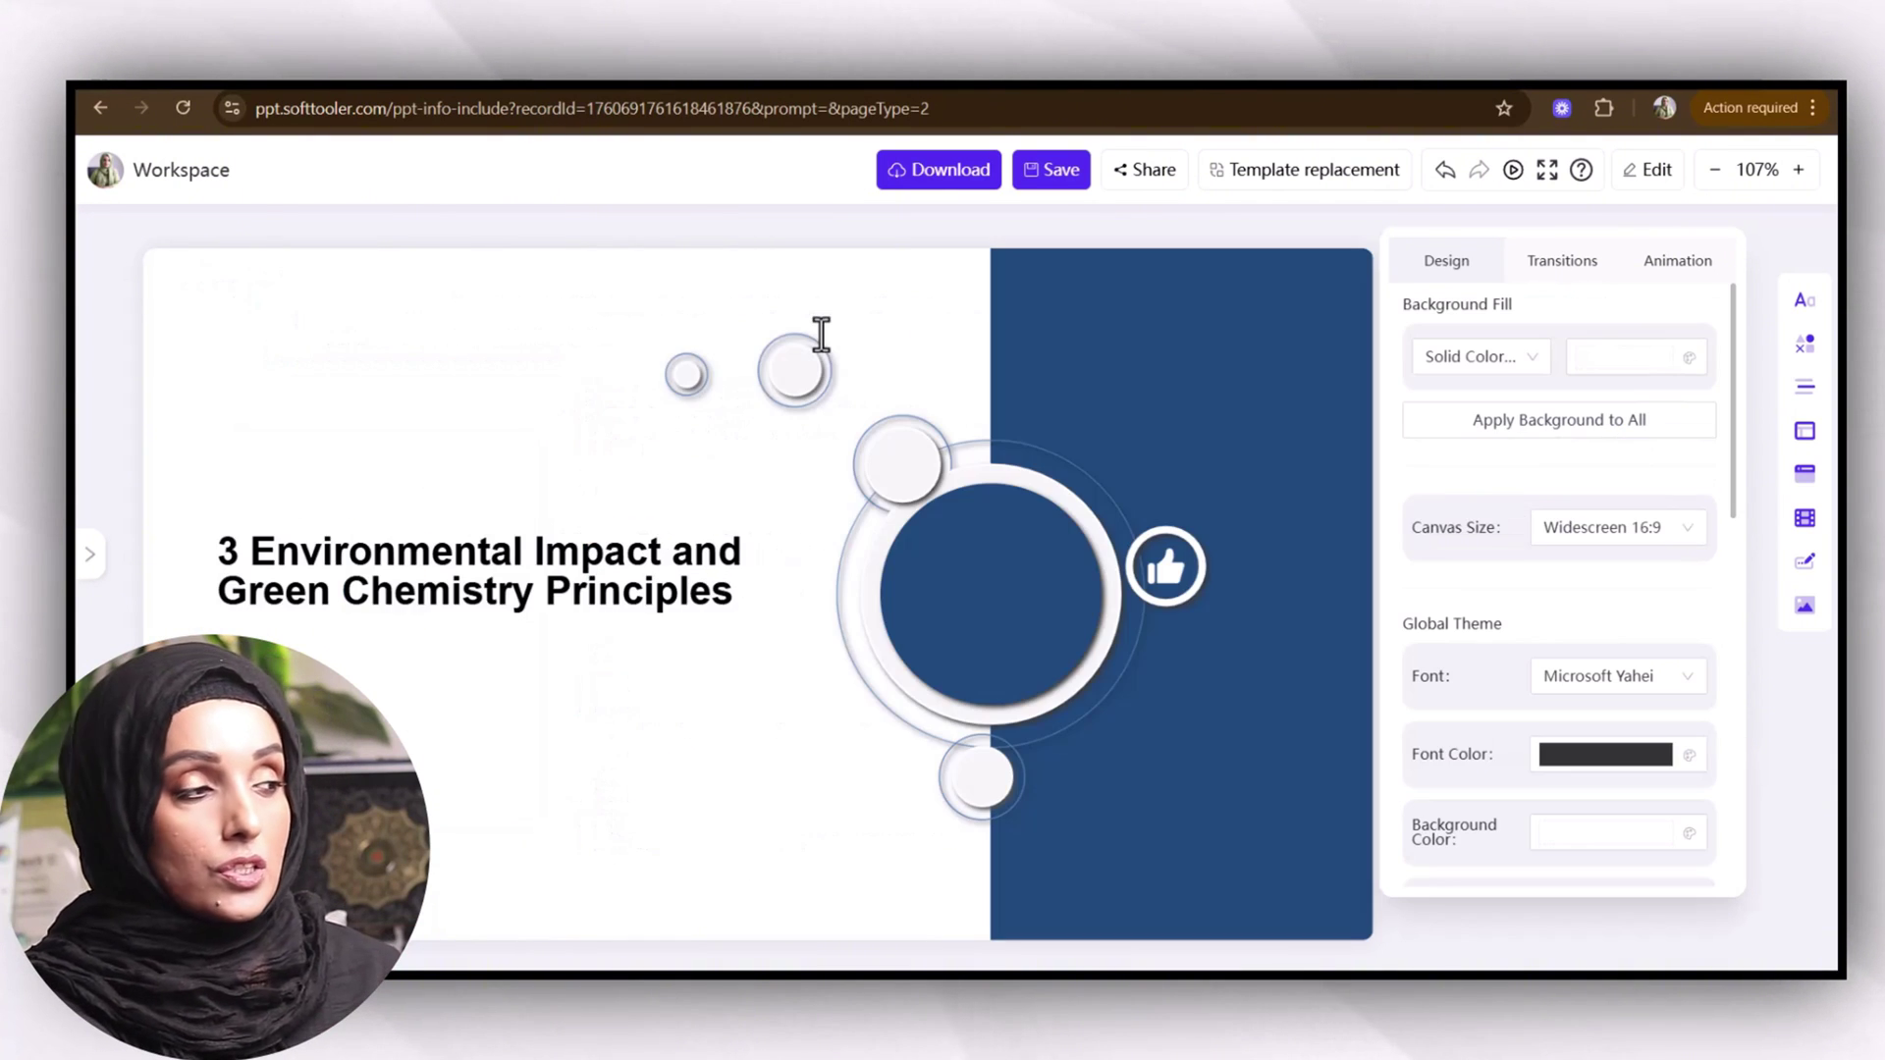
scroll(826, 348, "up", 2)
- Review the title's Greek, math, numbered and geometric symbols, then the Role of Catalysts fonts
left_click(840, 295)
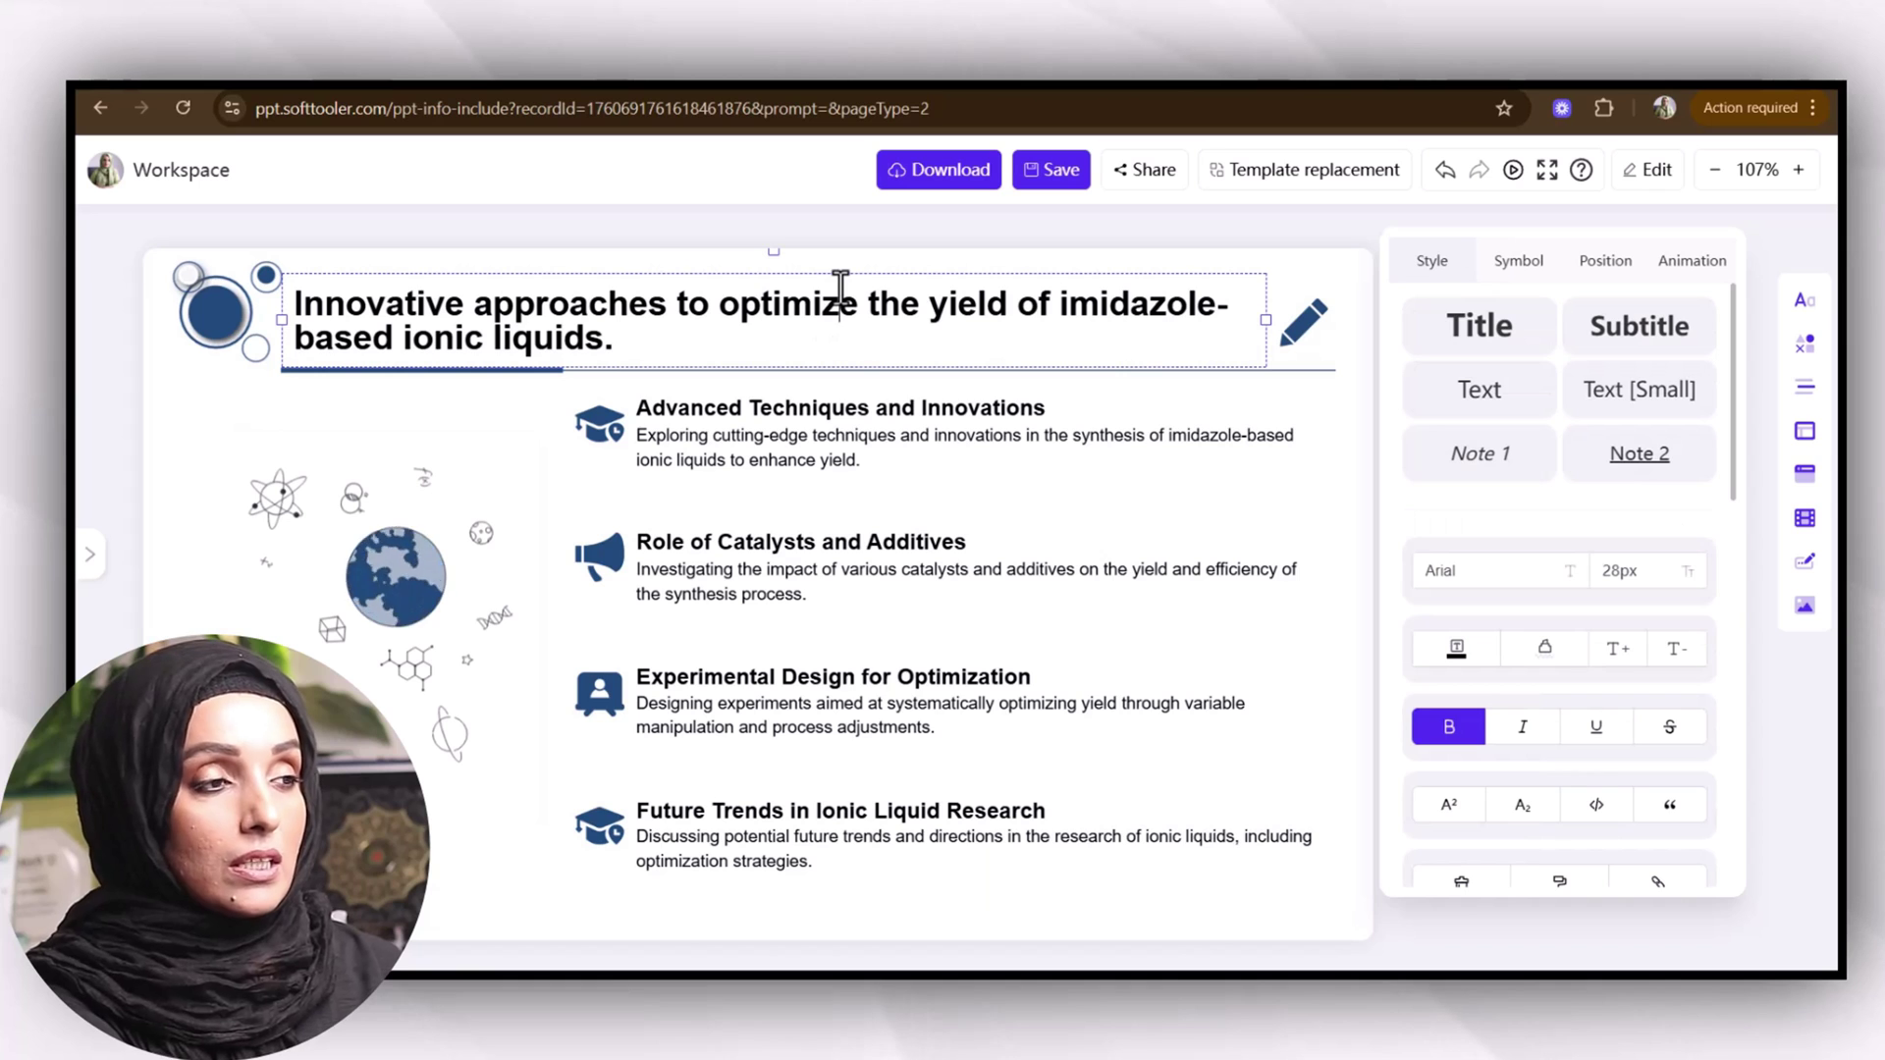
left_click(1539, 278)
left_click(1605, 268)
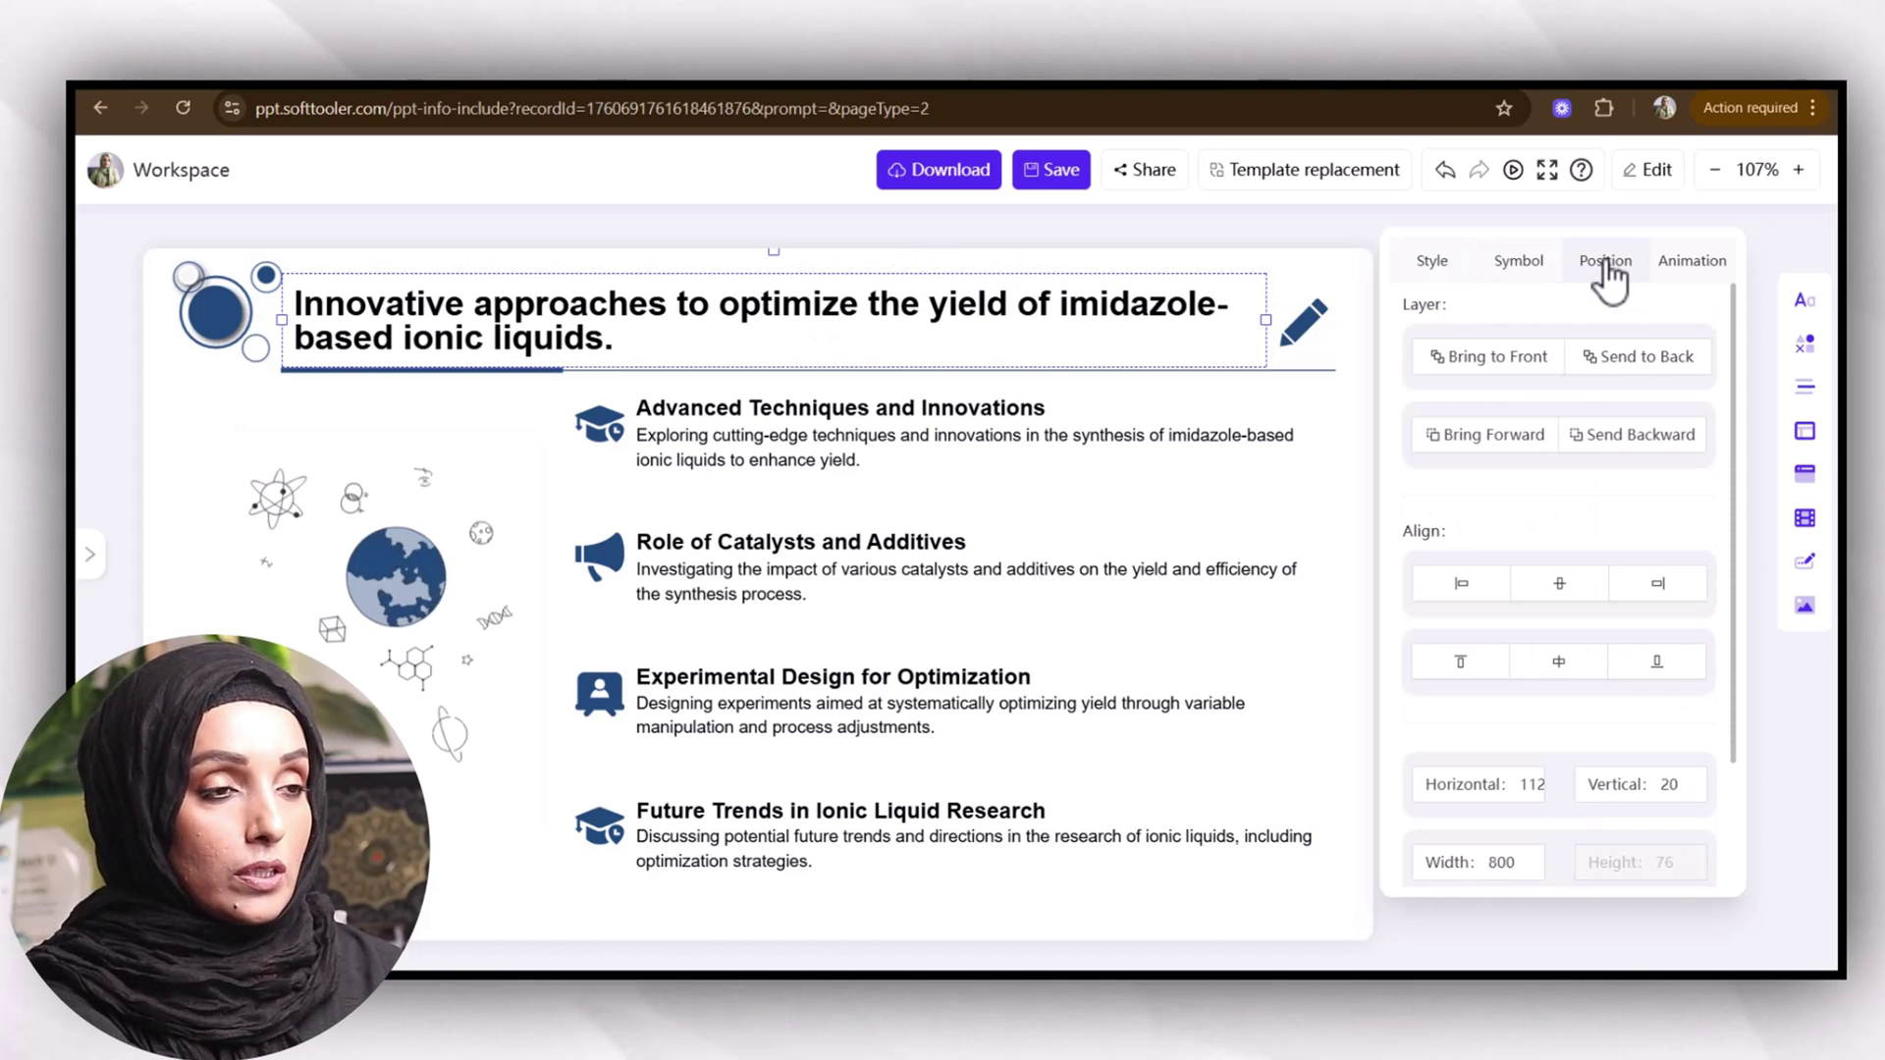
left_click(1701, 271)
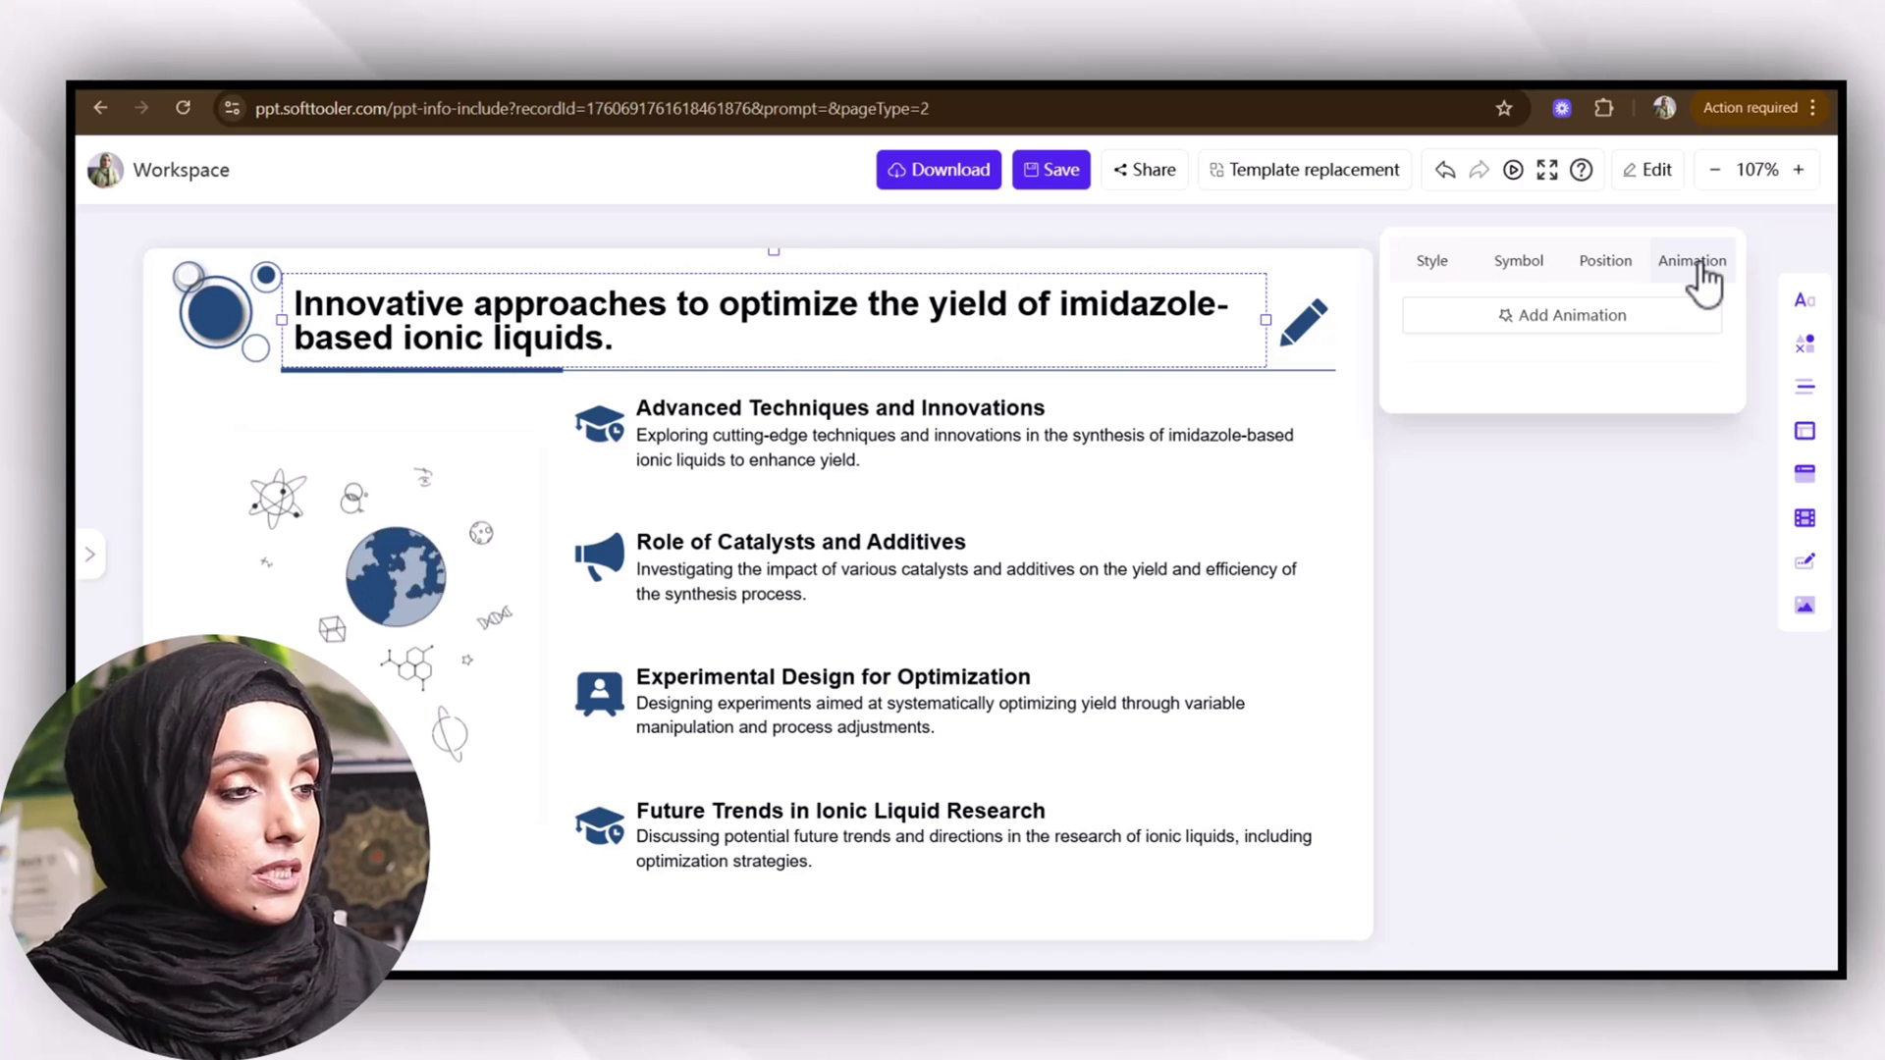
left_click(1533, 275)
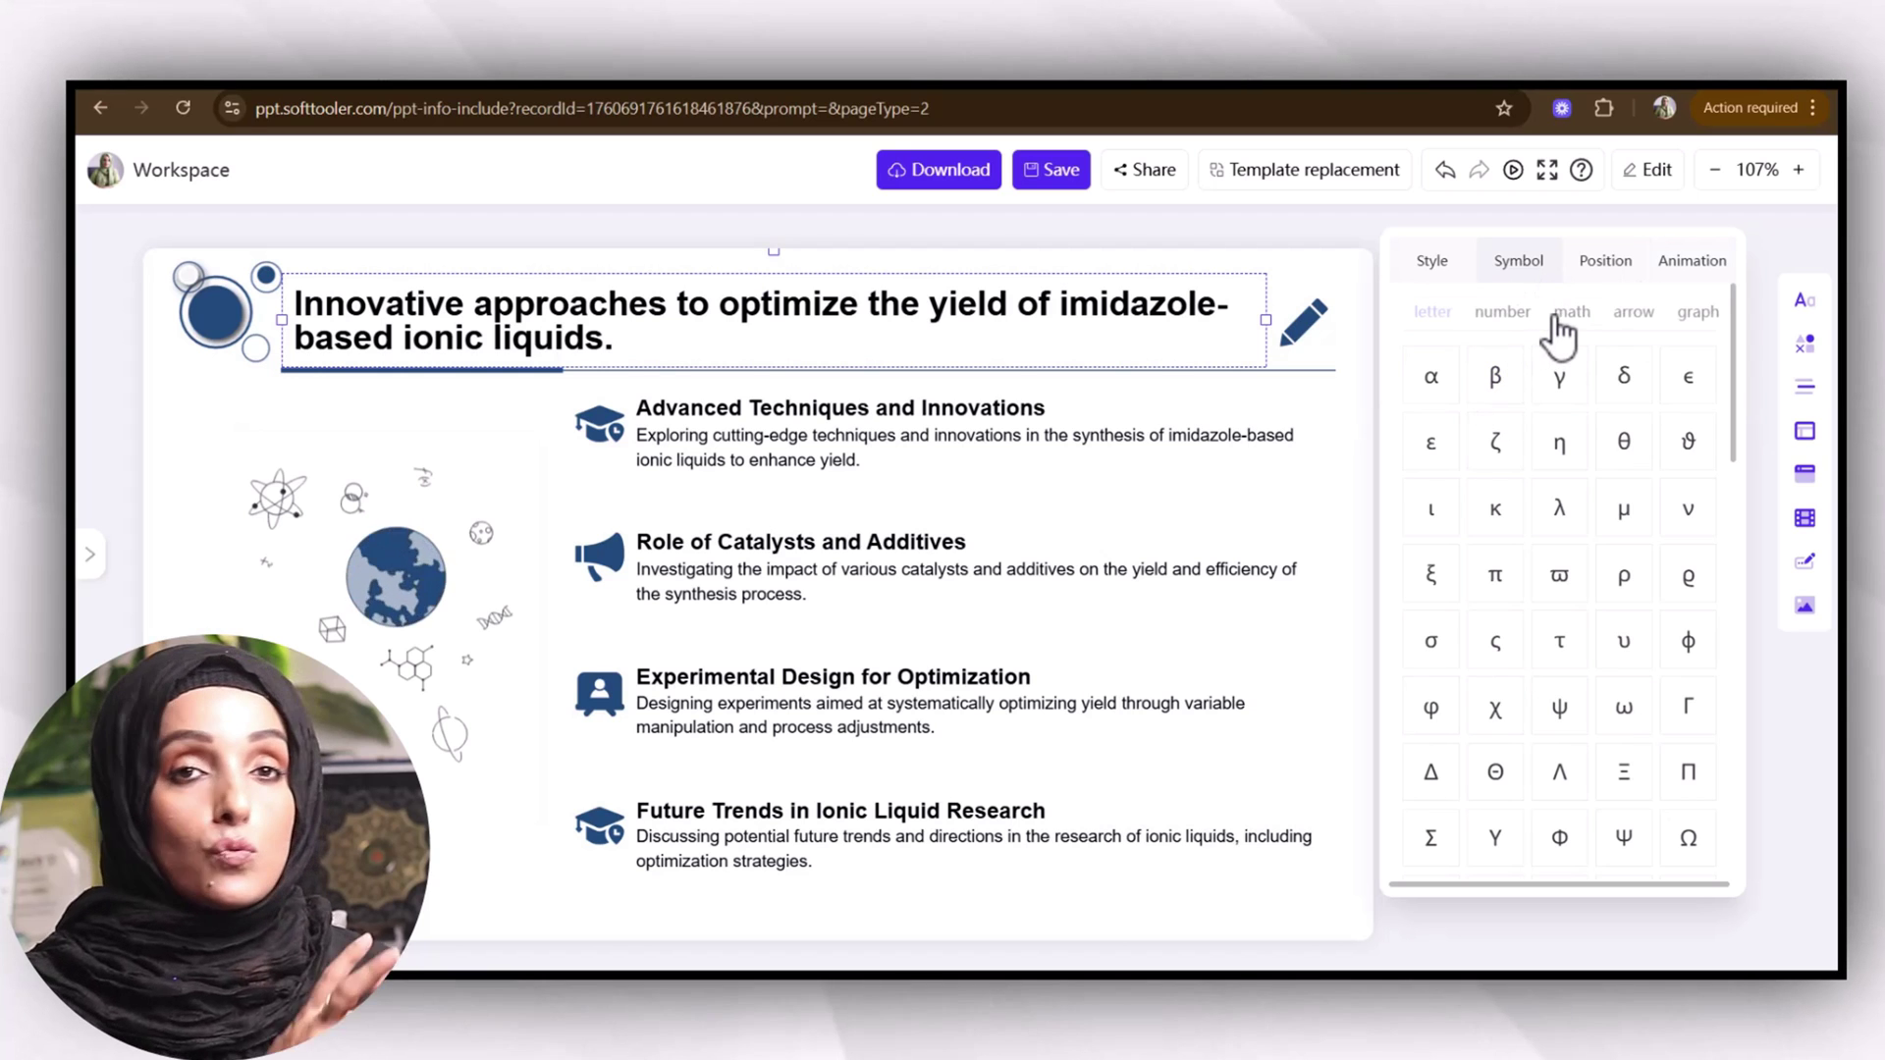
left_click(1559, 313)
left_click(1530, 317)
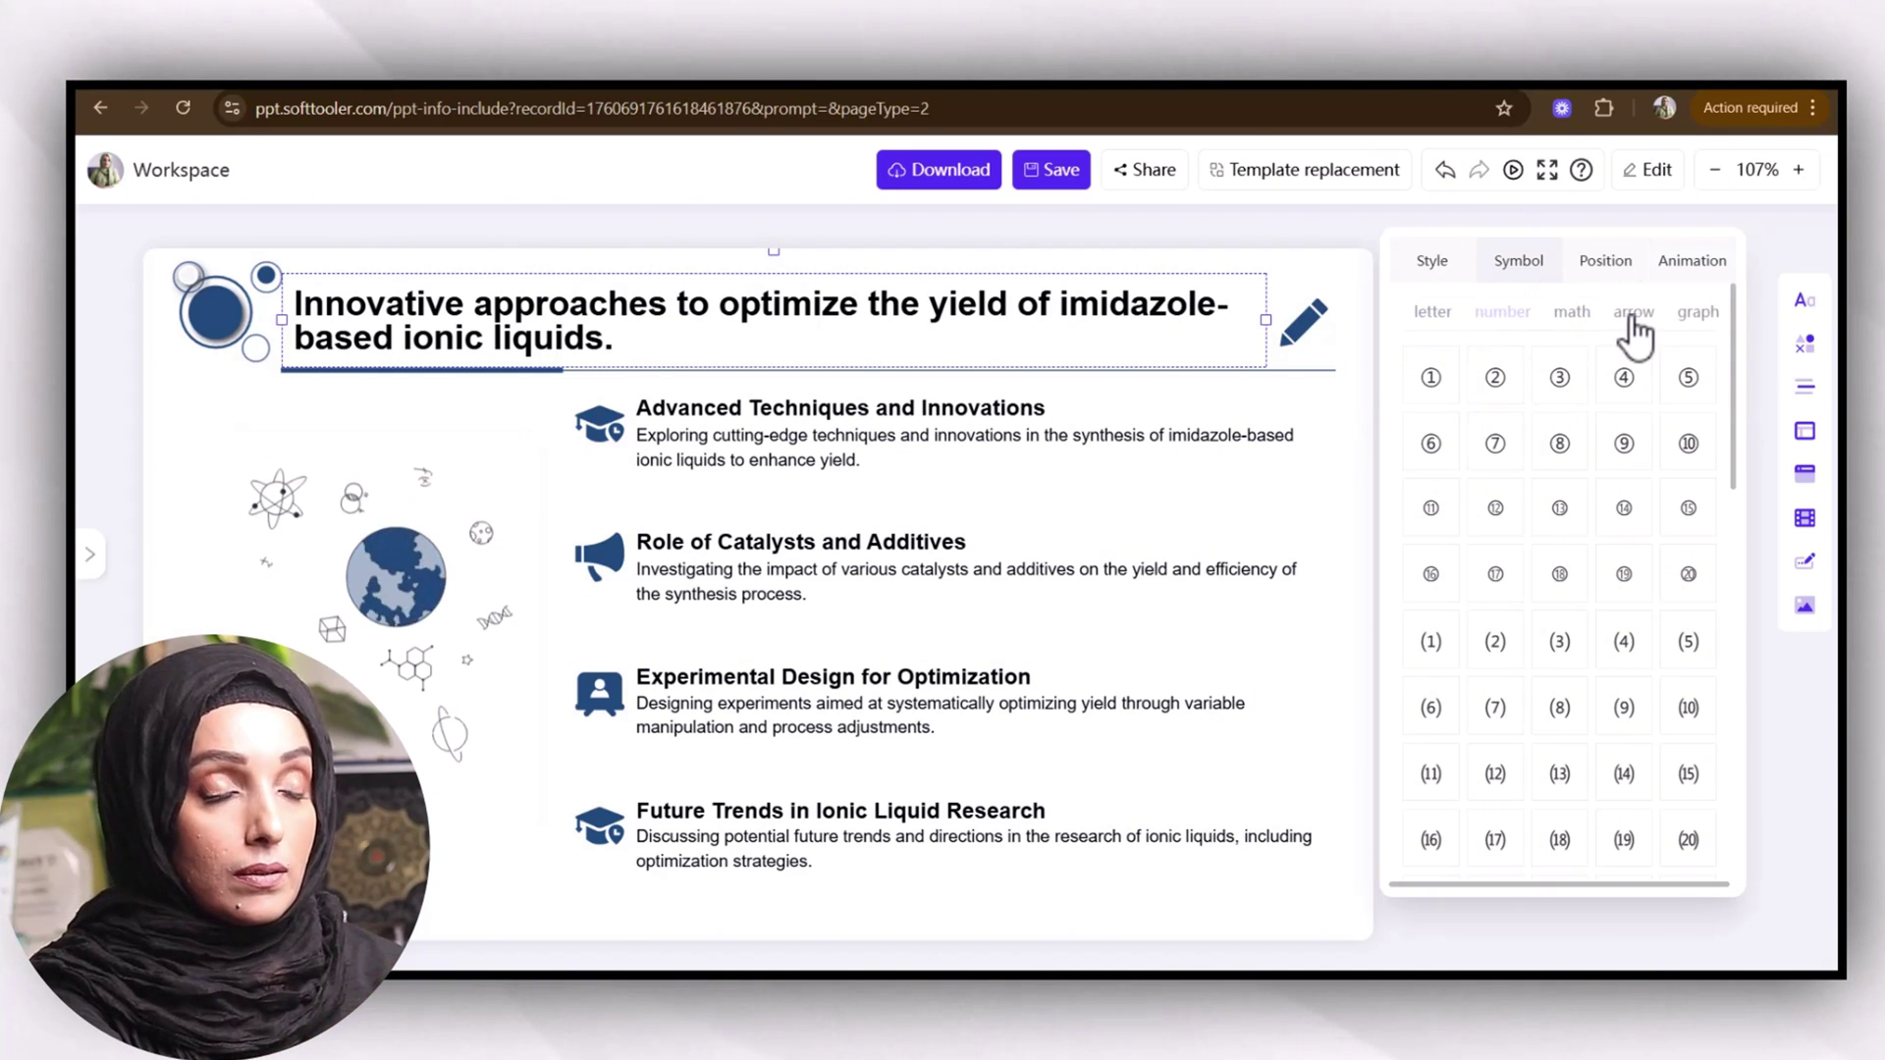
left_click(1637, 316)
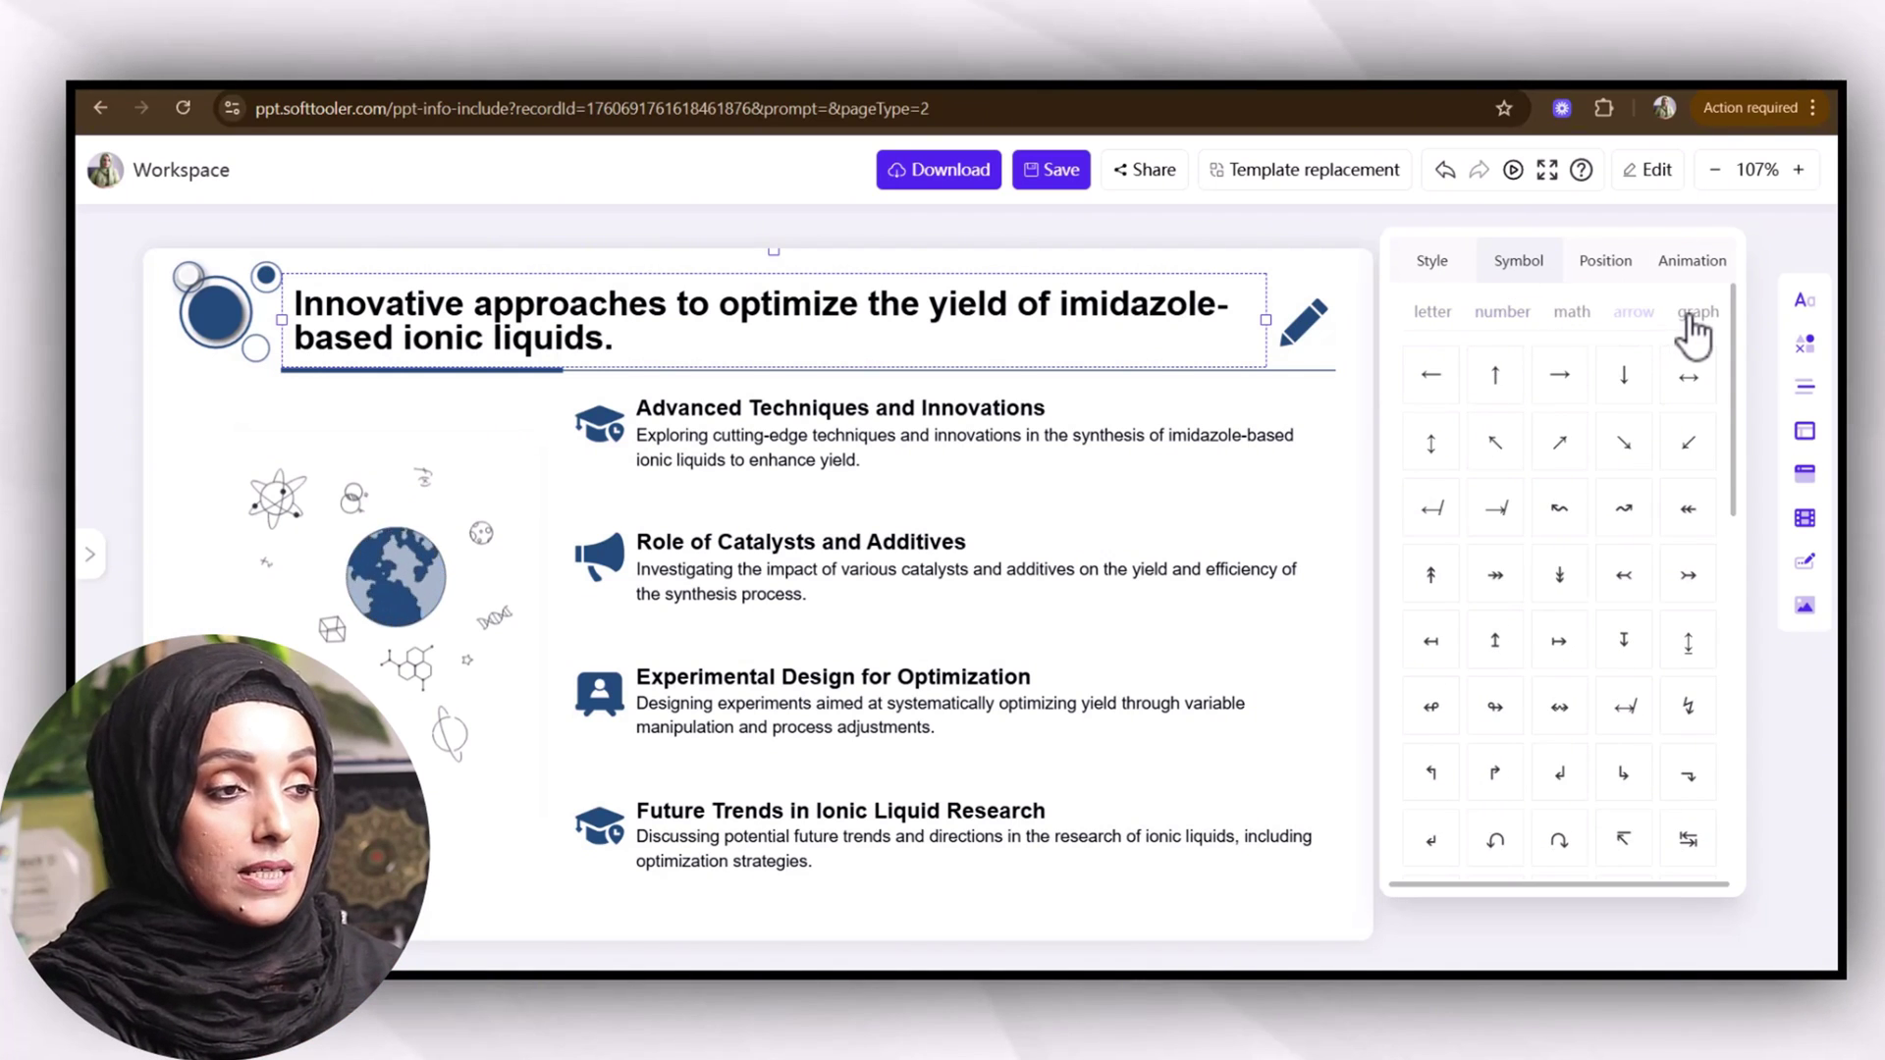
left_click(1432, 265)
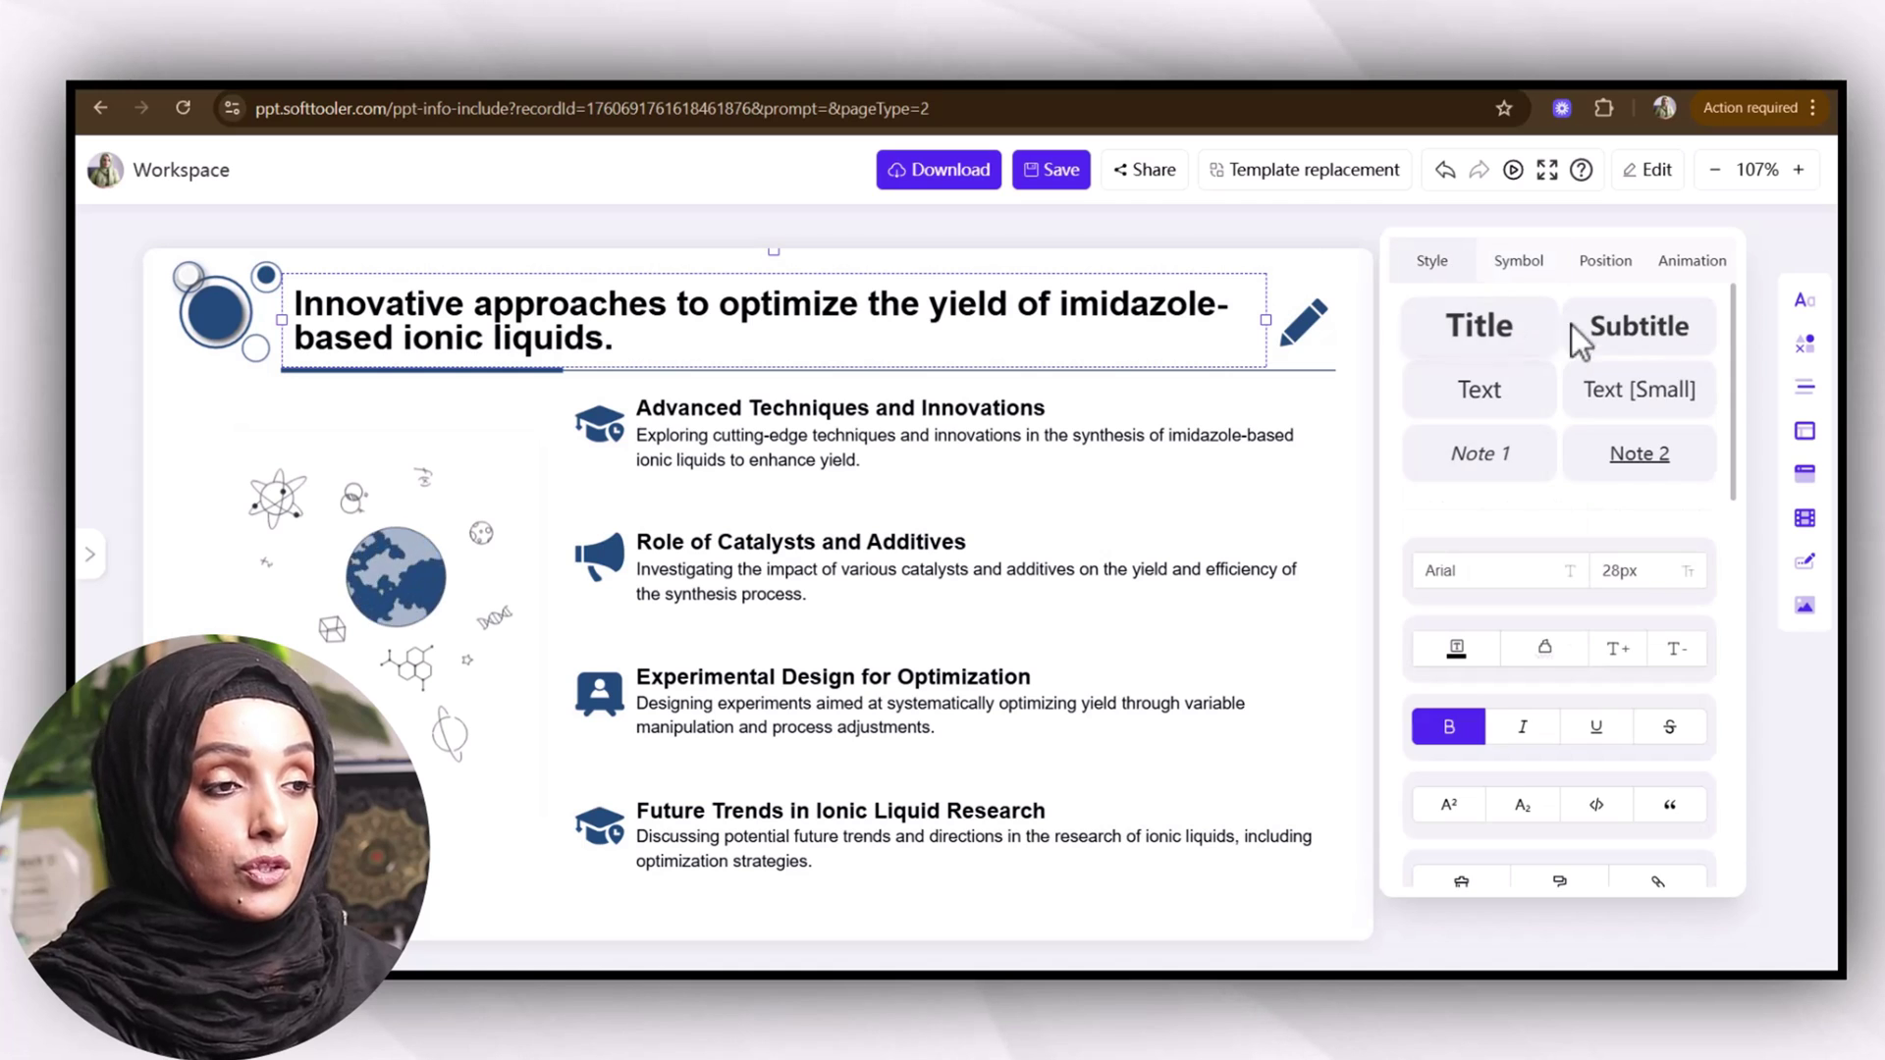
left_click(961, 569)
left_click(1452, 574)
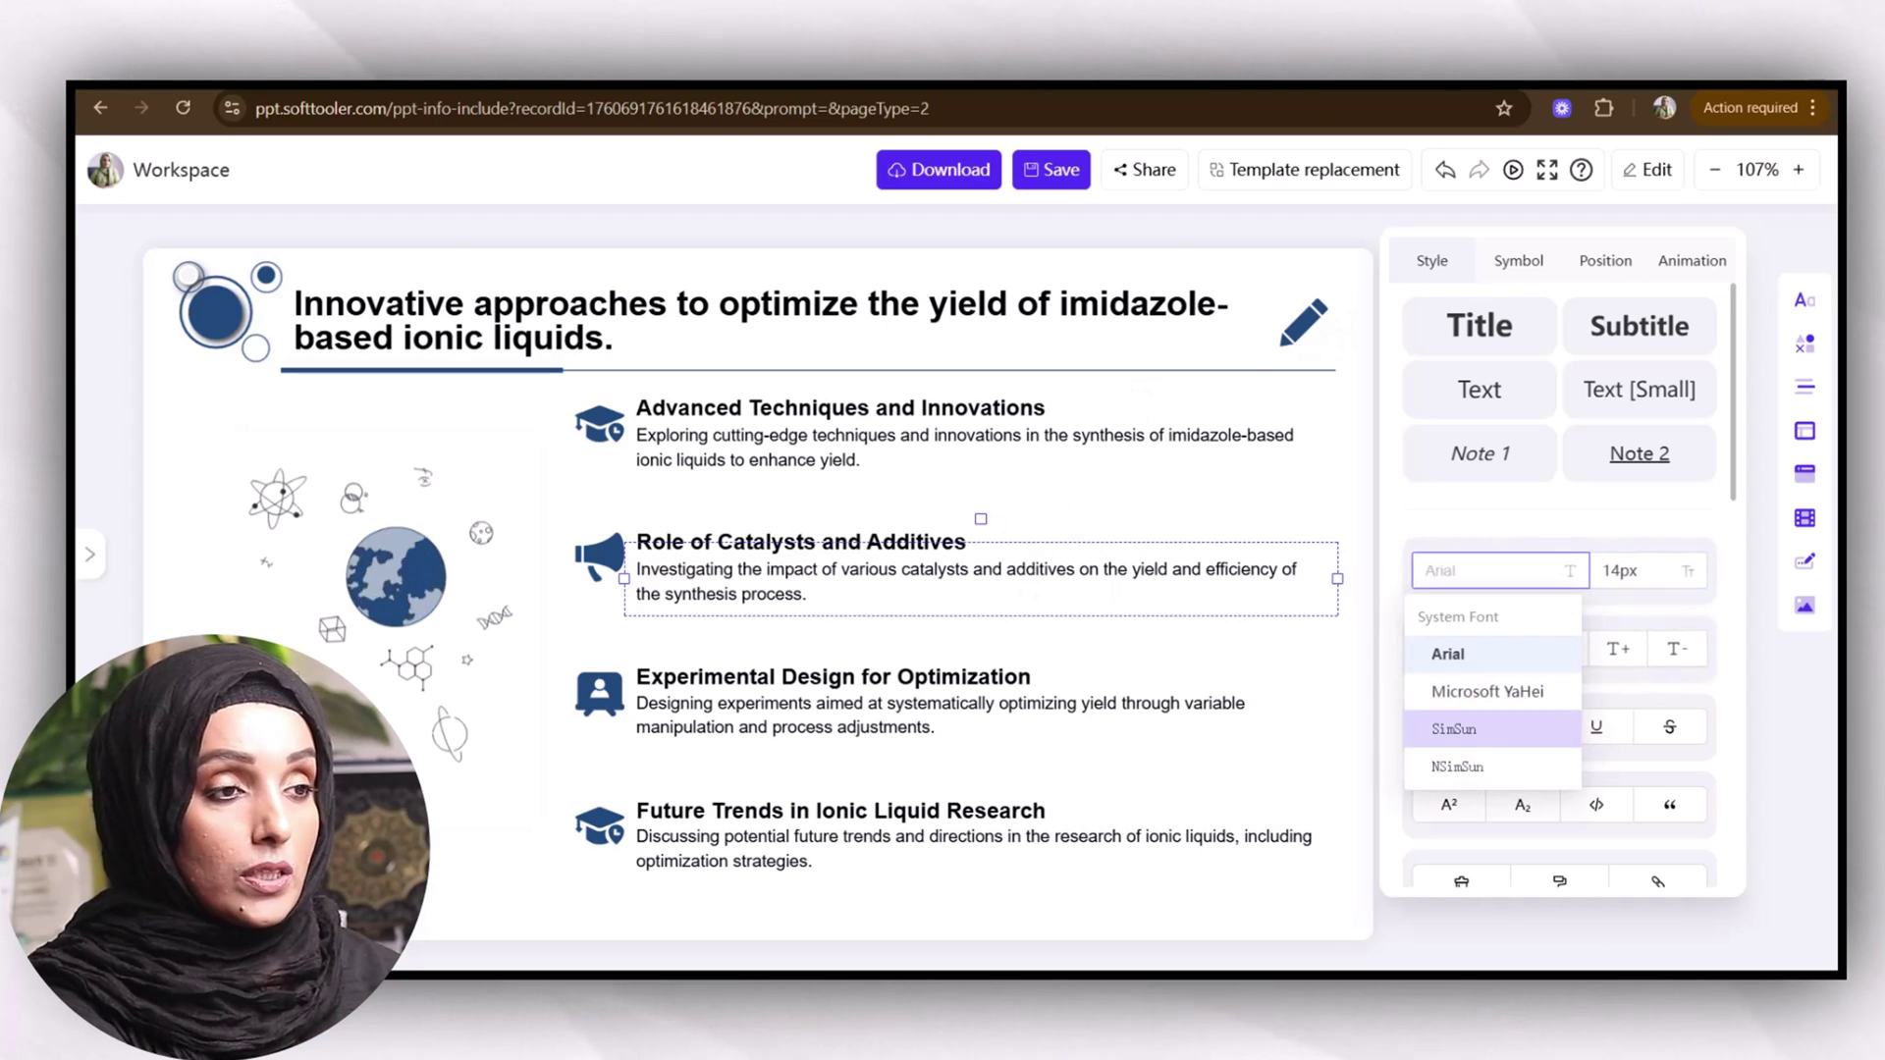
- Review the toolbar's text box, shape, line, chart, table, media, logo and image options
left_click(1802, 304)
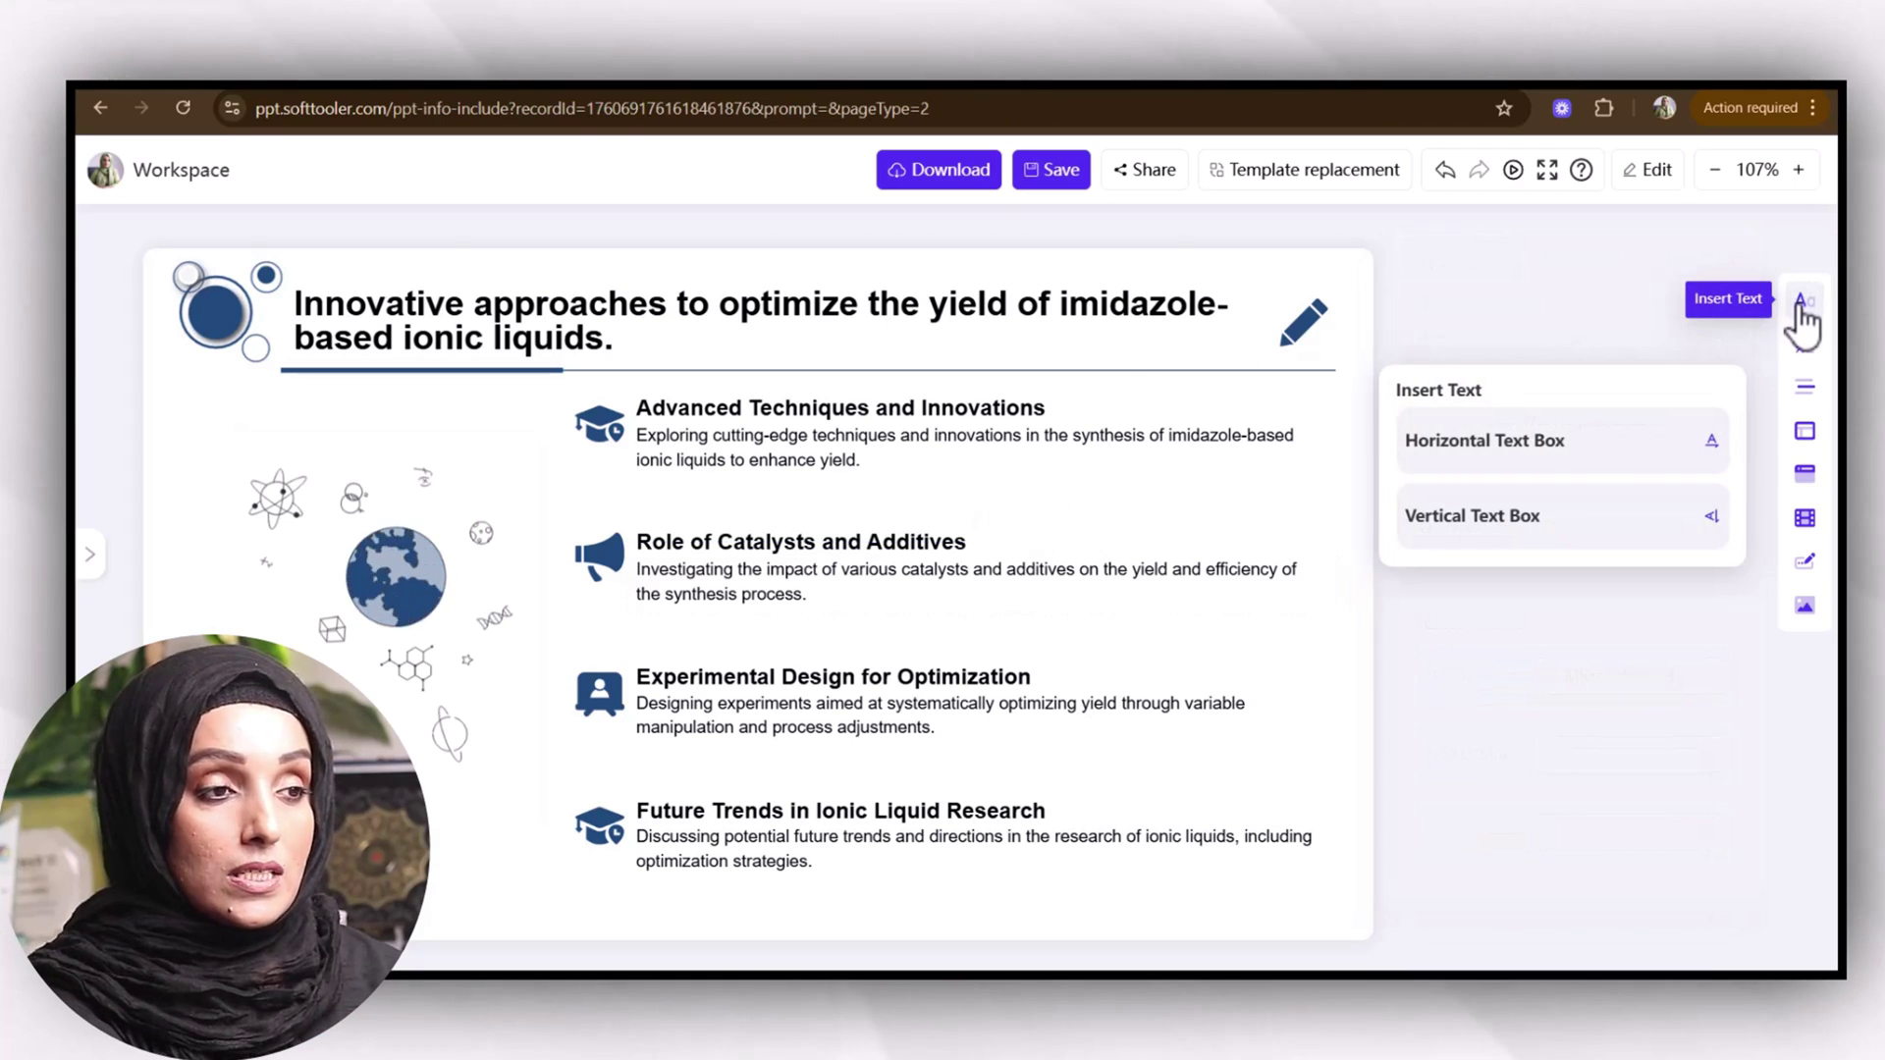
left_click(1806, 348)
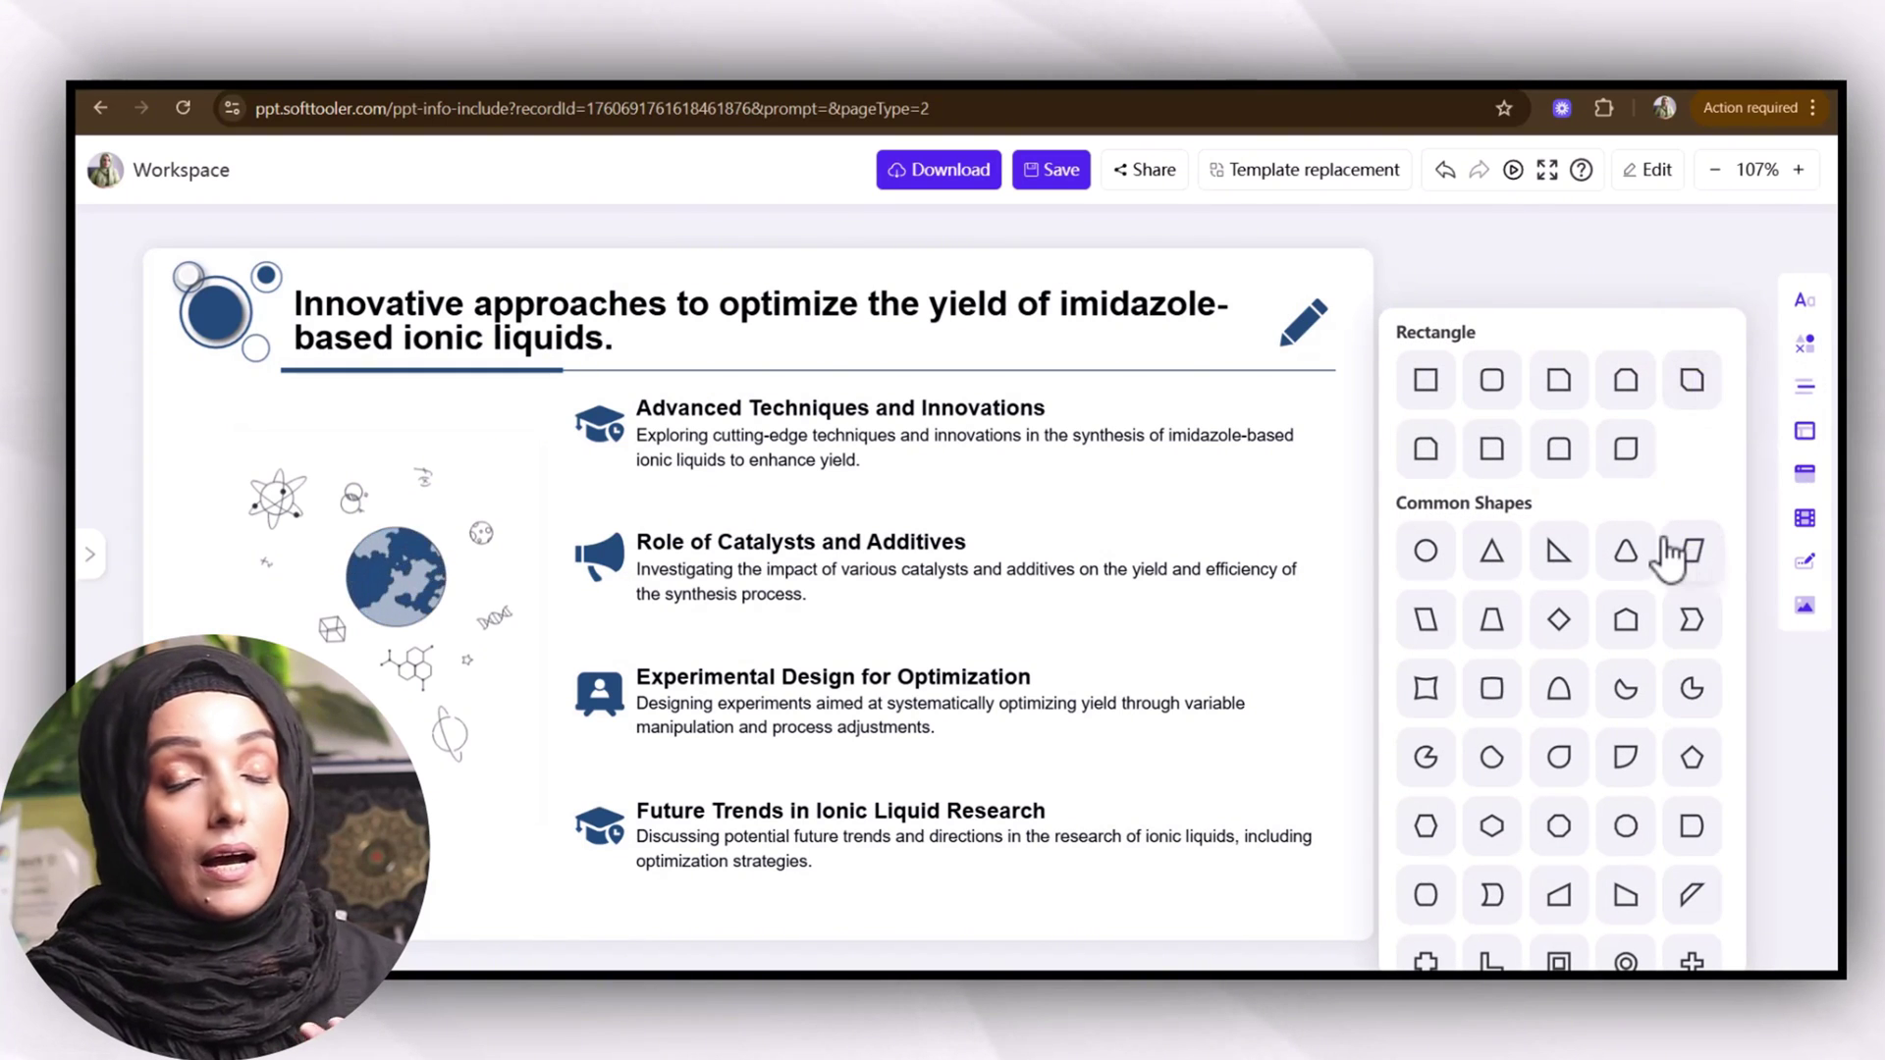
scroll(1673, 547, "down", 5)
scroll(1669, 544, "down", 5)
scroll(1663, 534, "down", 3)
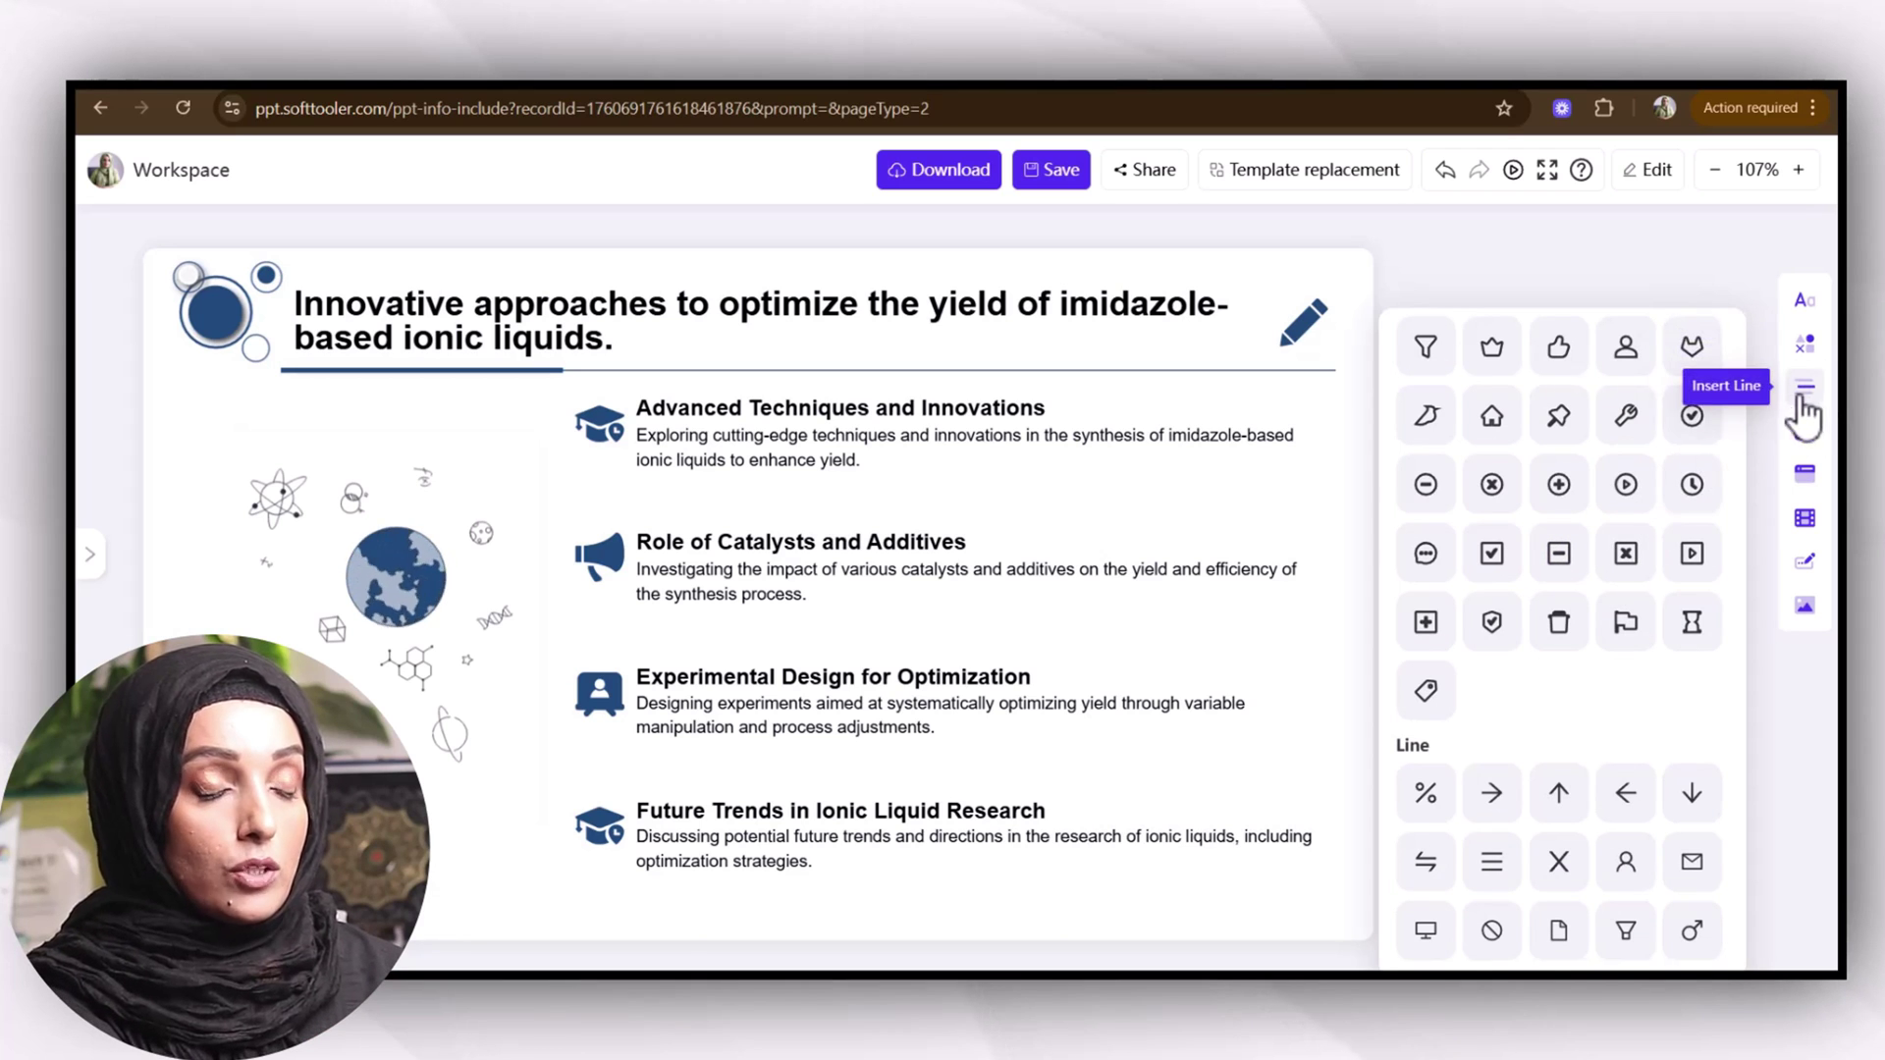
left_click(1806, 389)
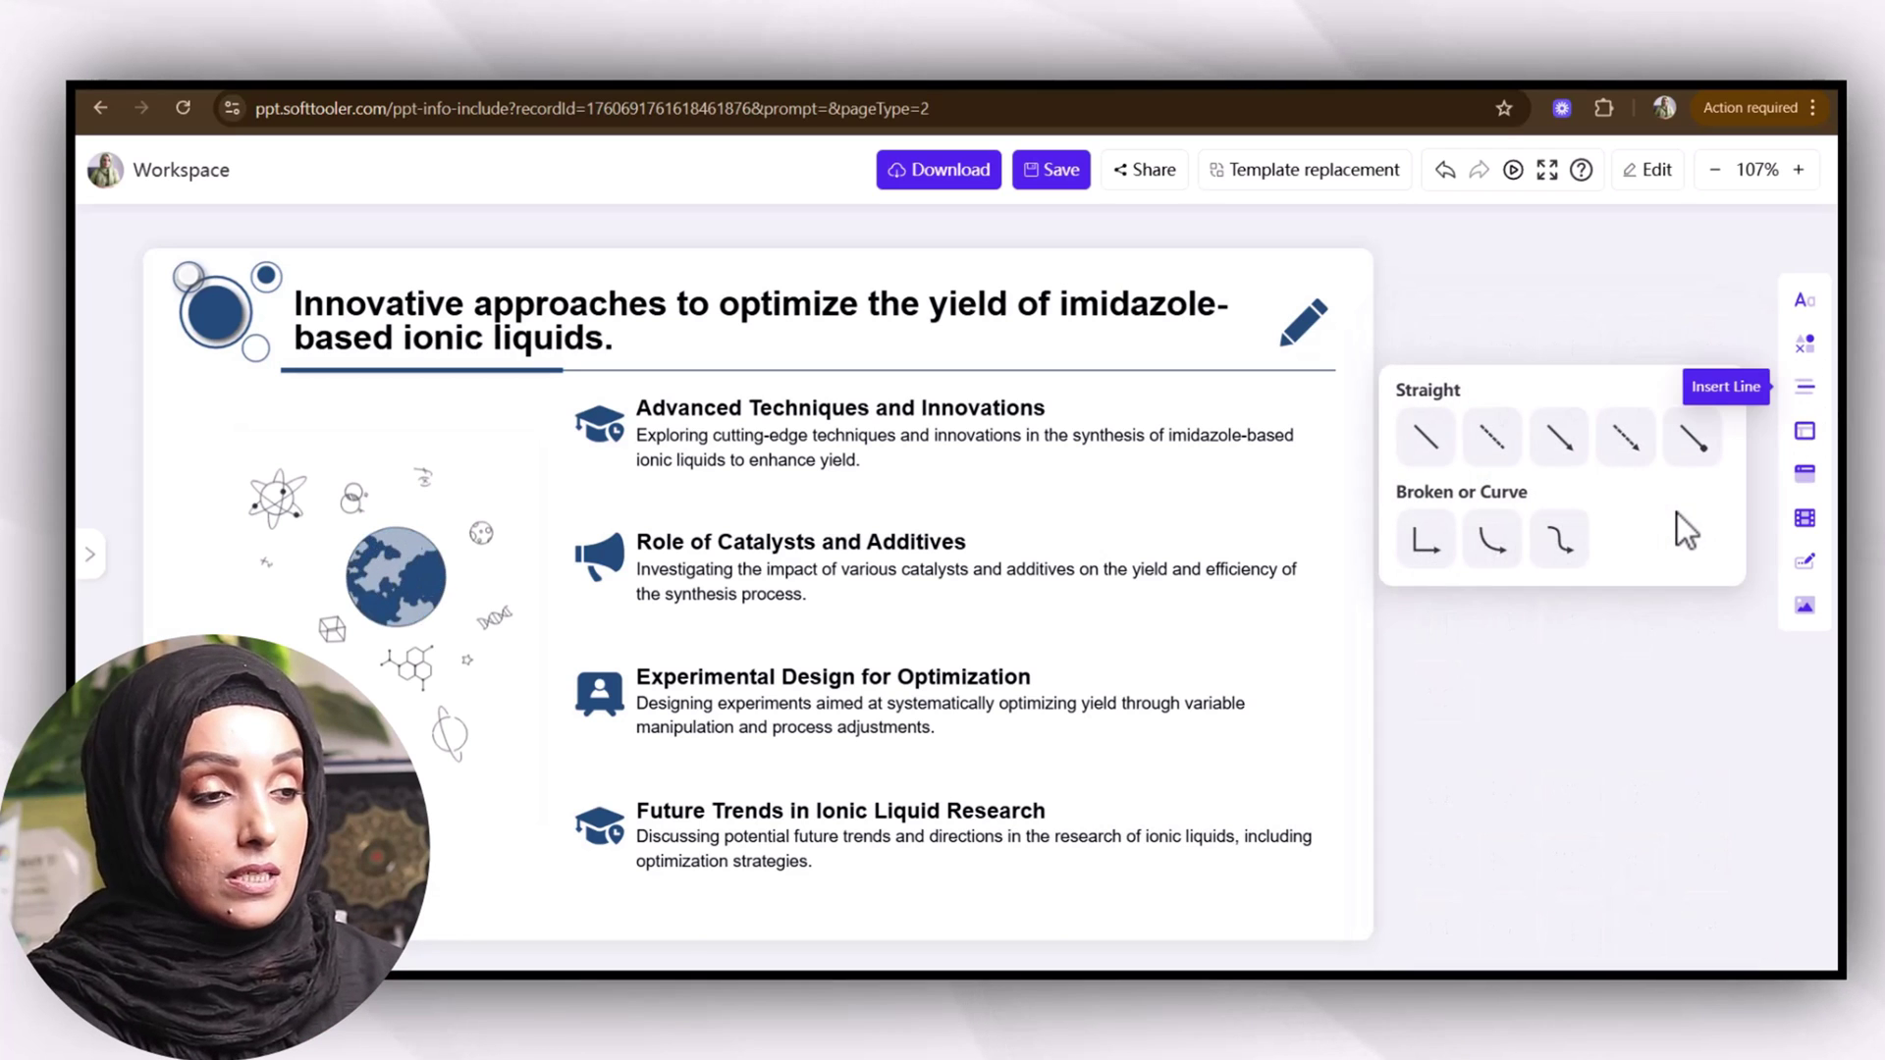
left_click(1805, 434)
left_click(1811, 484)
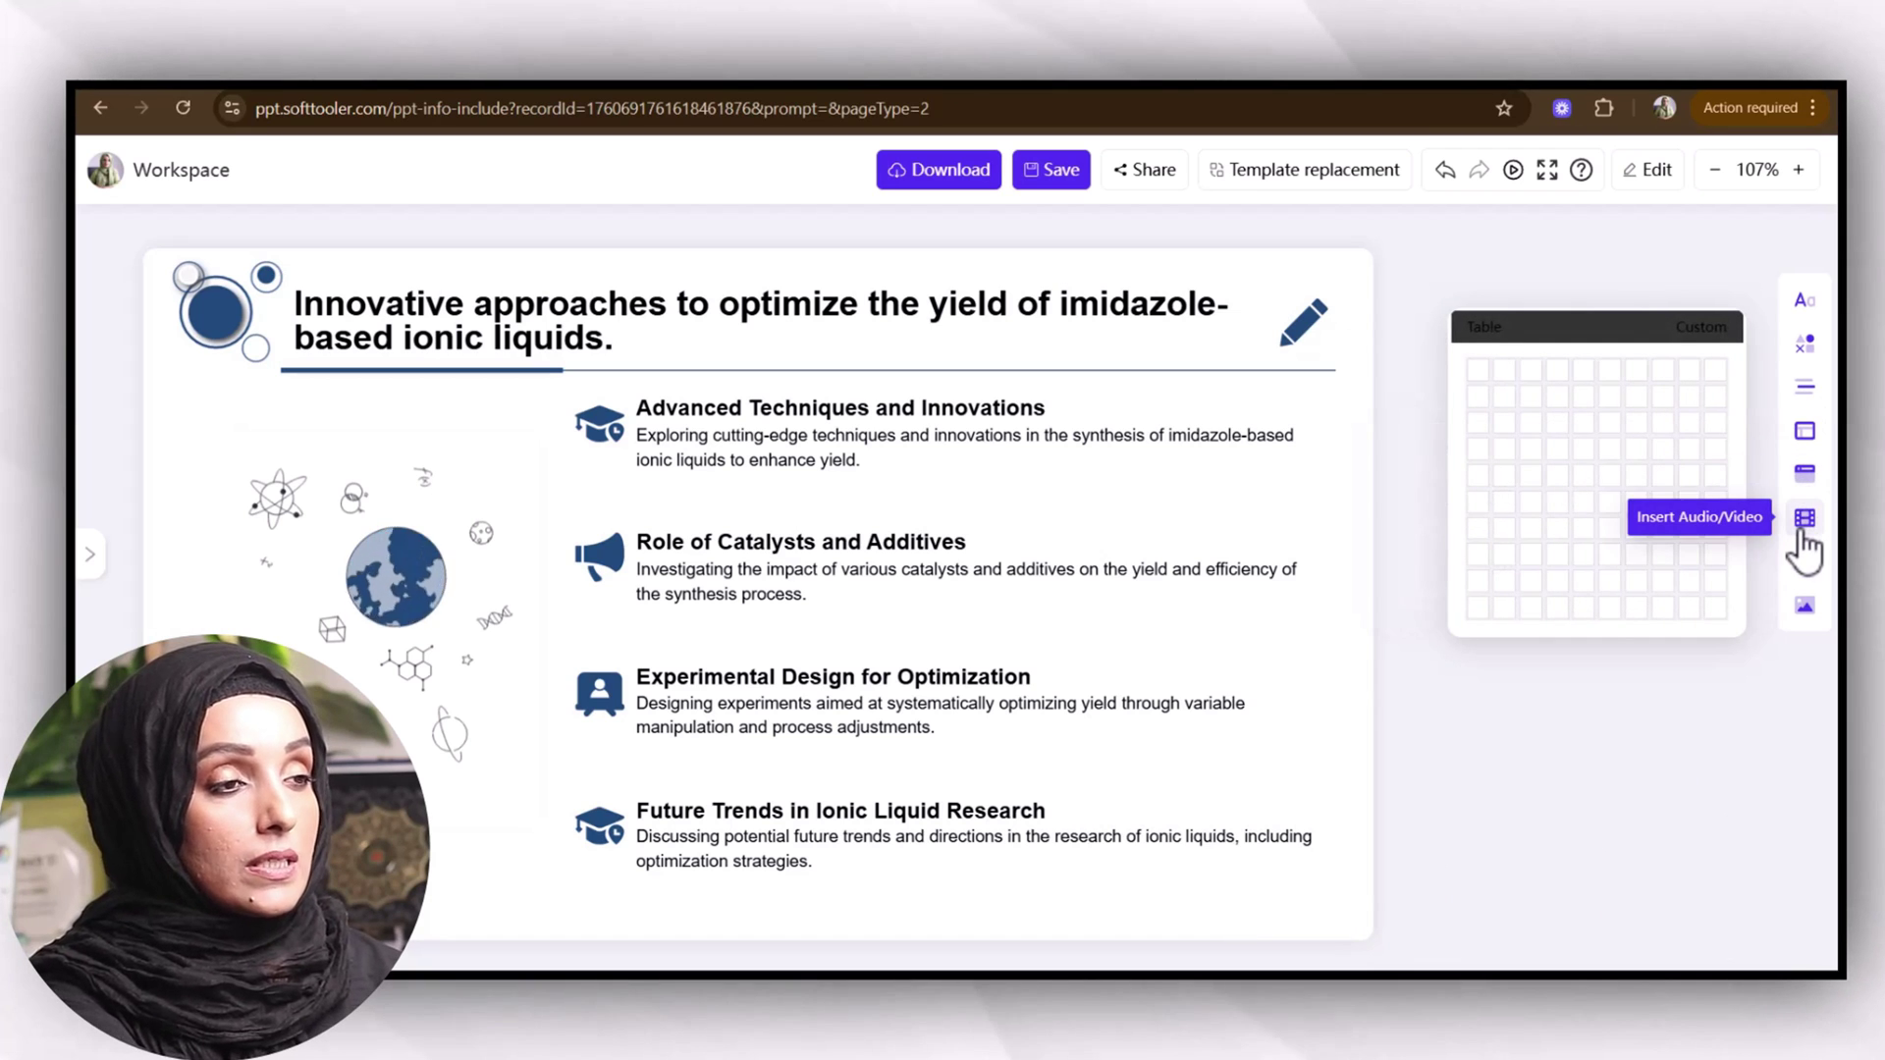
left_click(1804, 527)
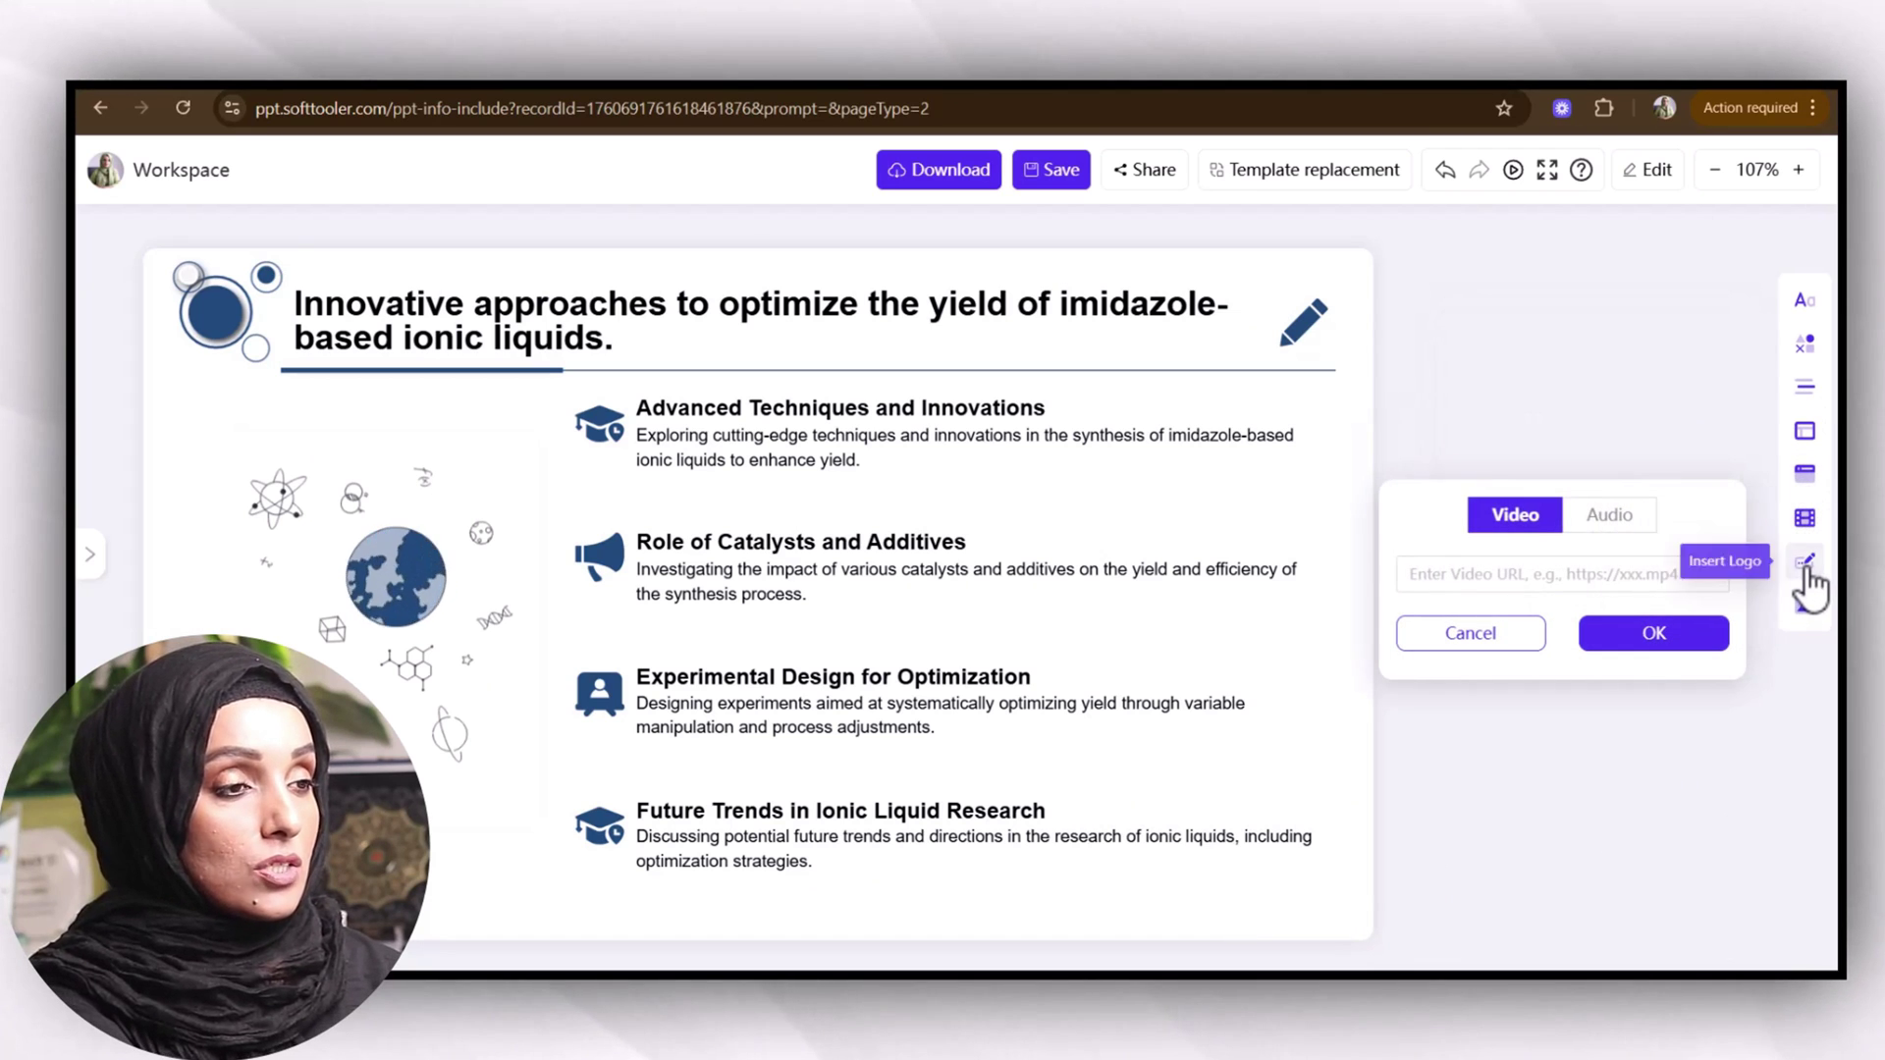
left_click(1804, 592)
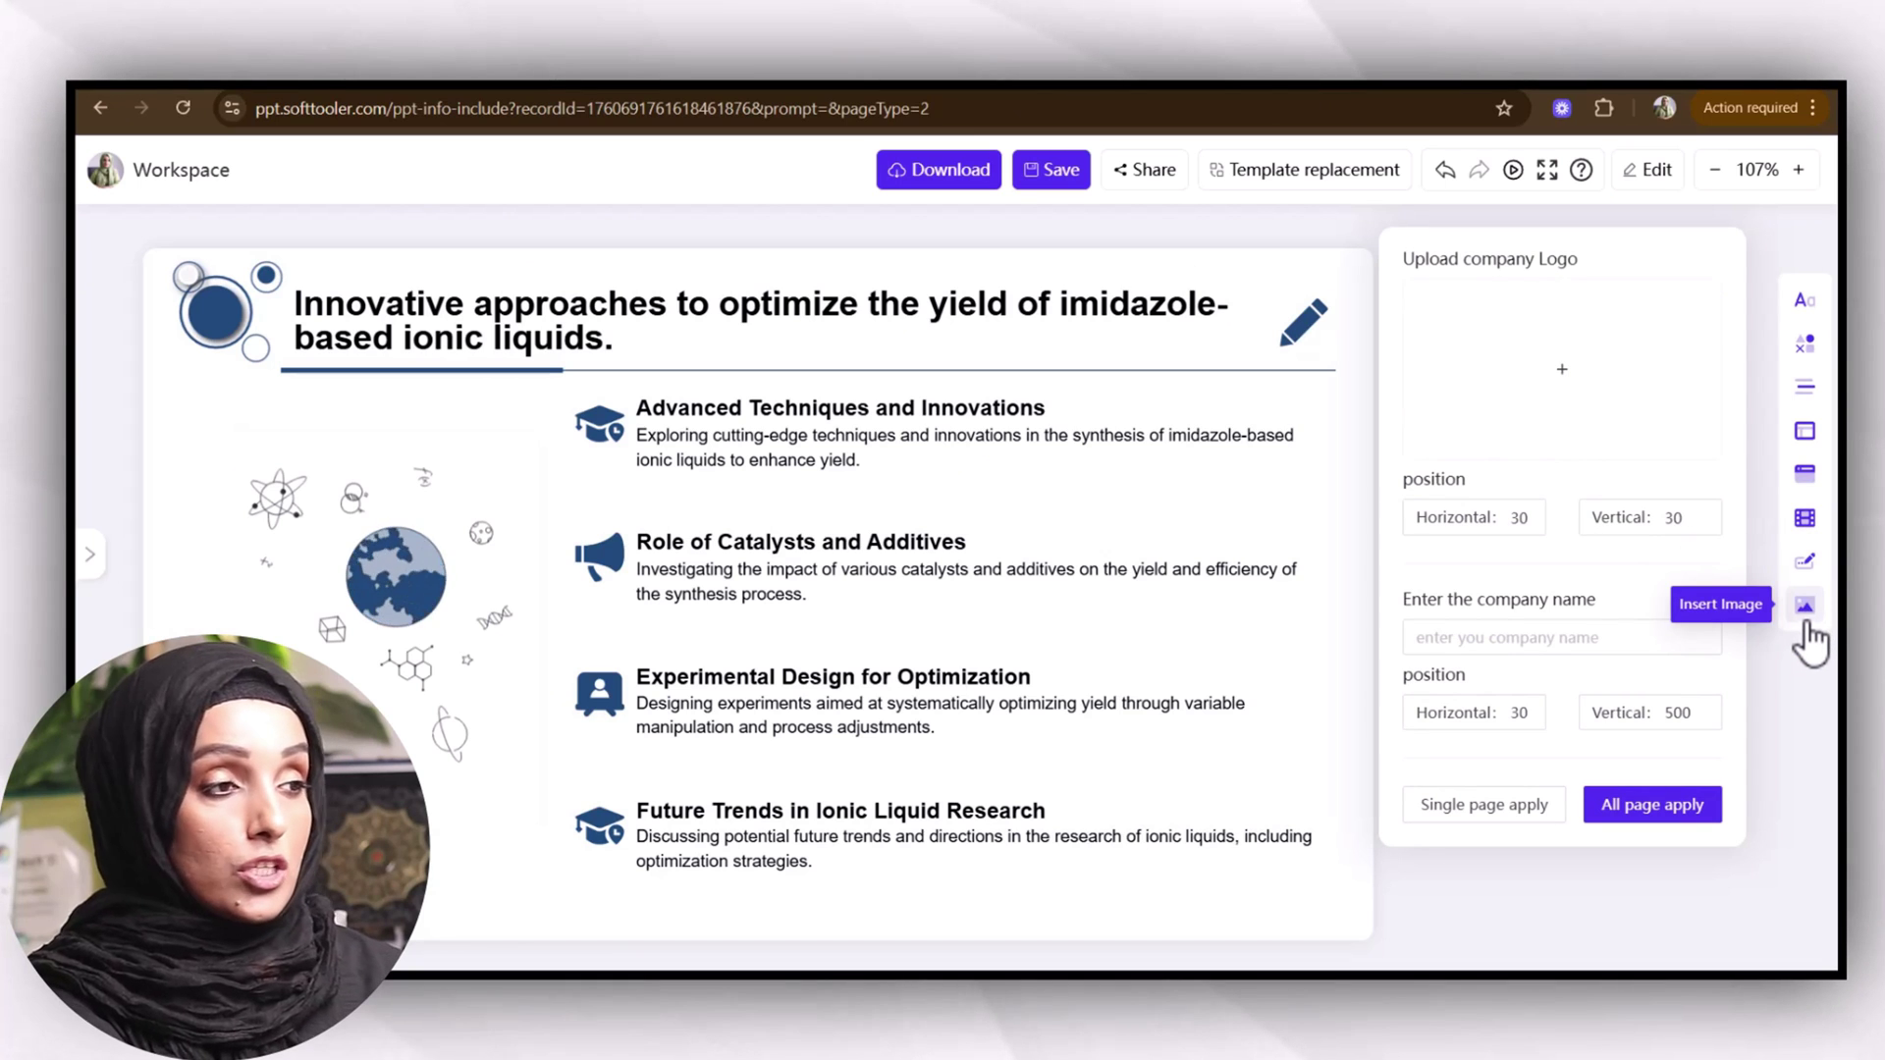
left_click(1804, 611)
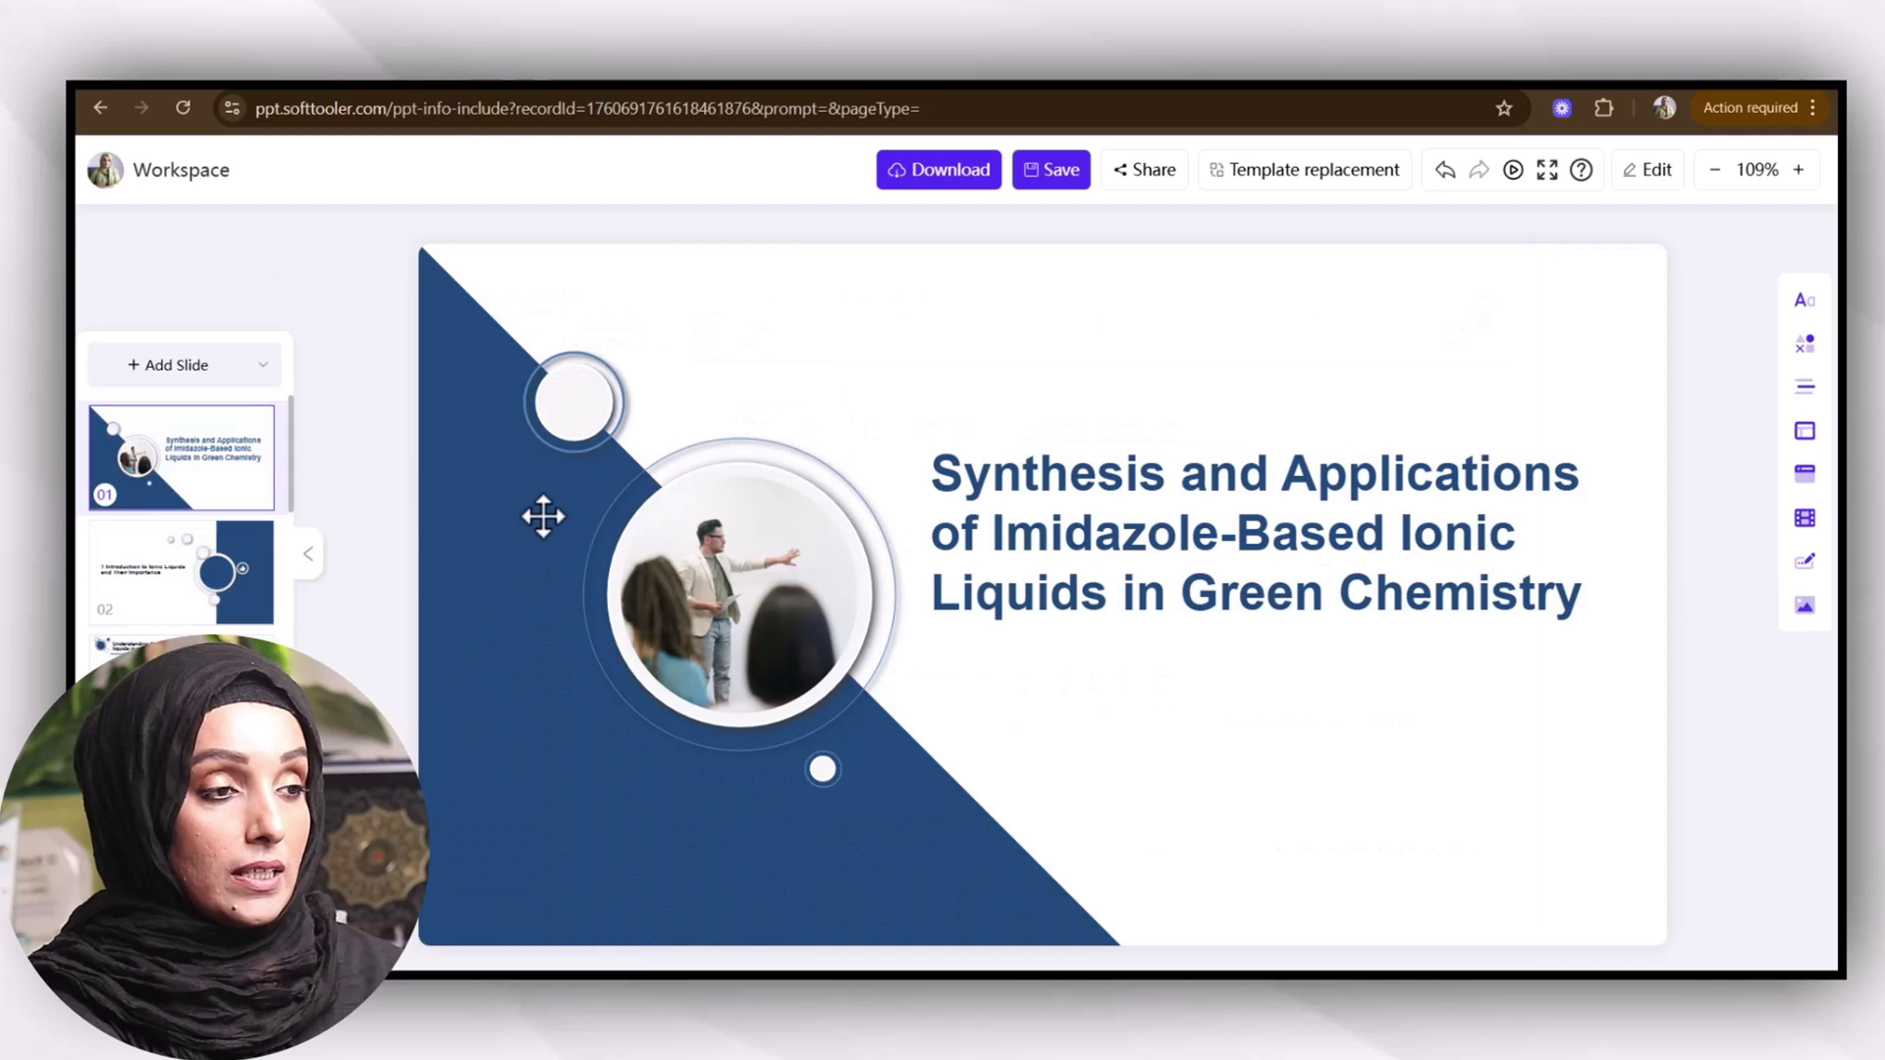
left_click(539, 515)
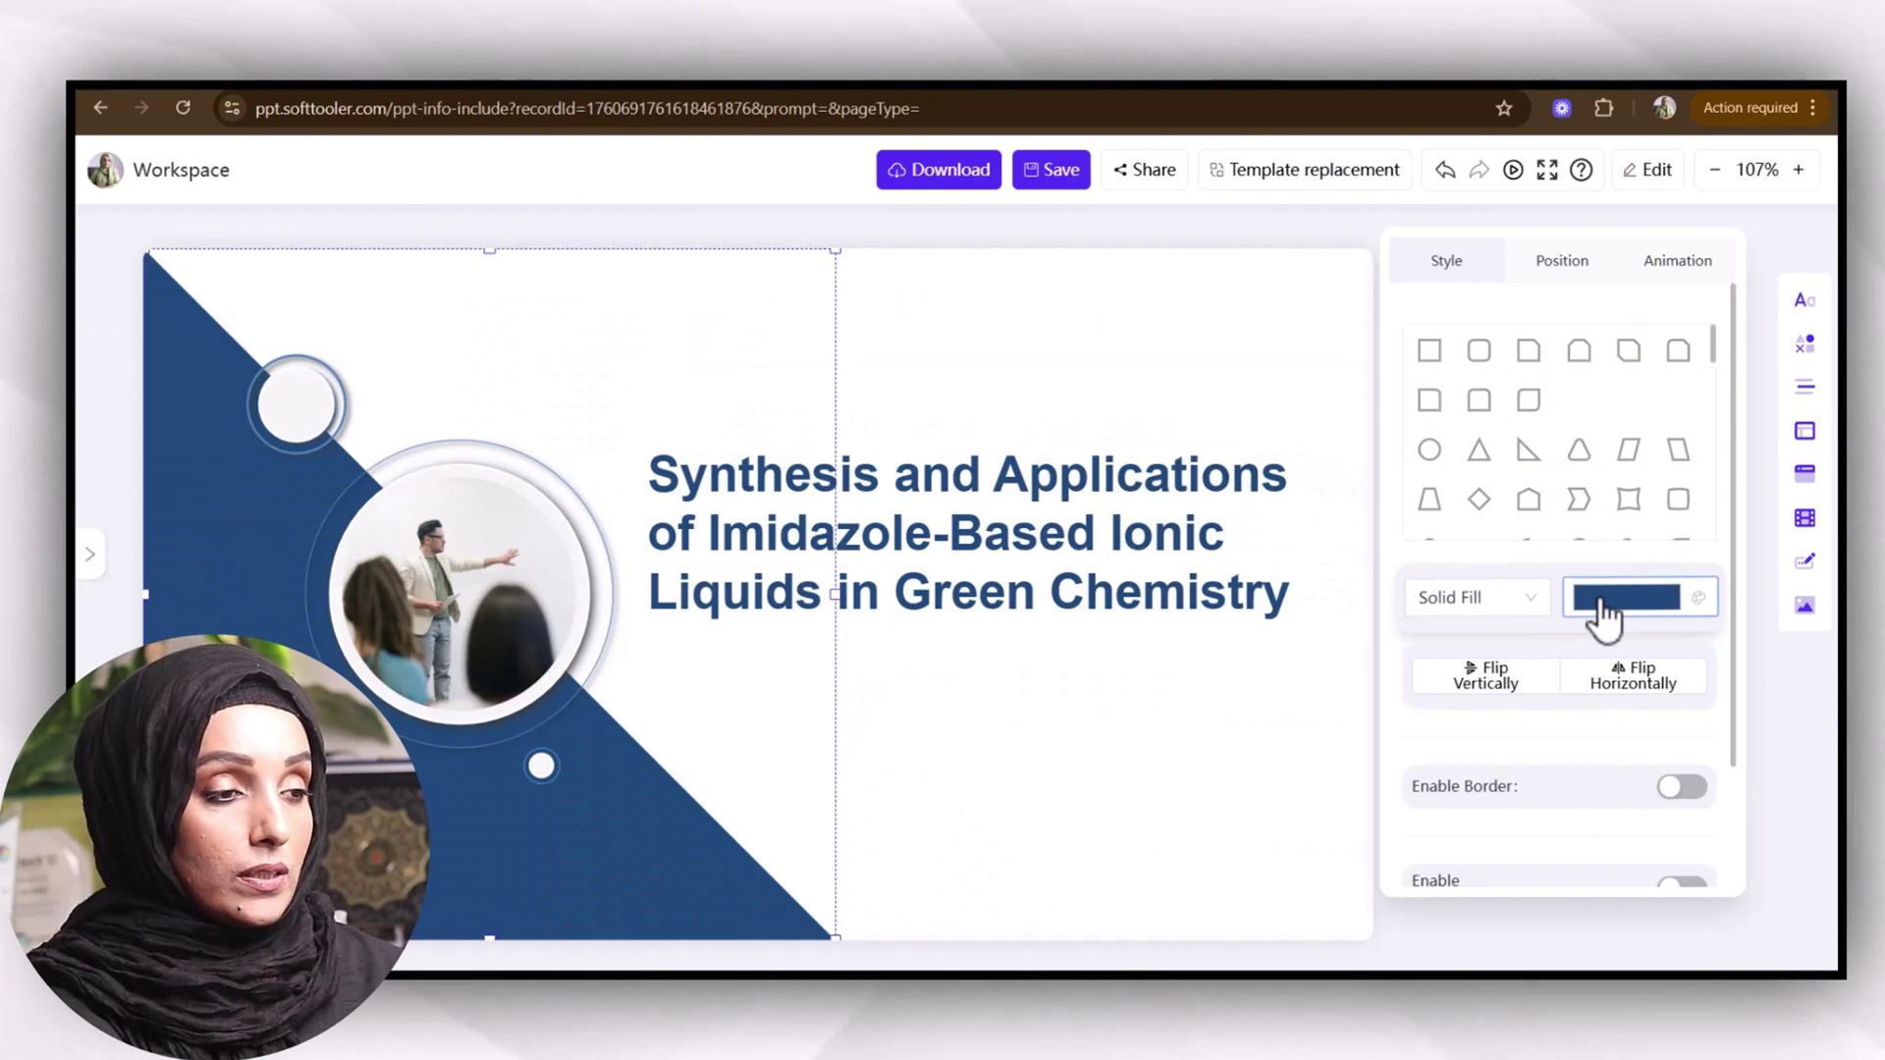
left_click(1599, 604)
left_click(1476, 599)
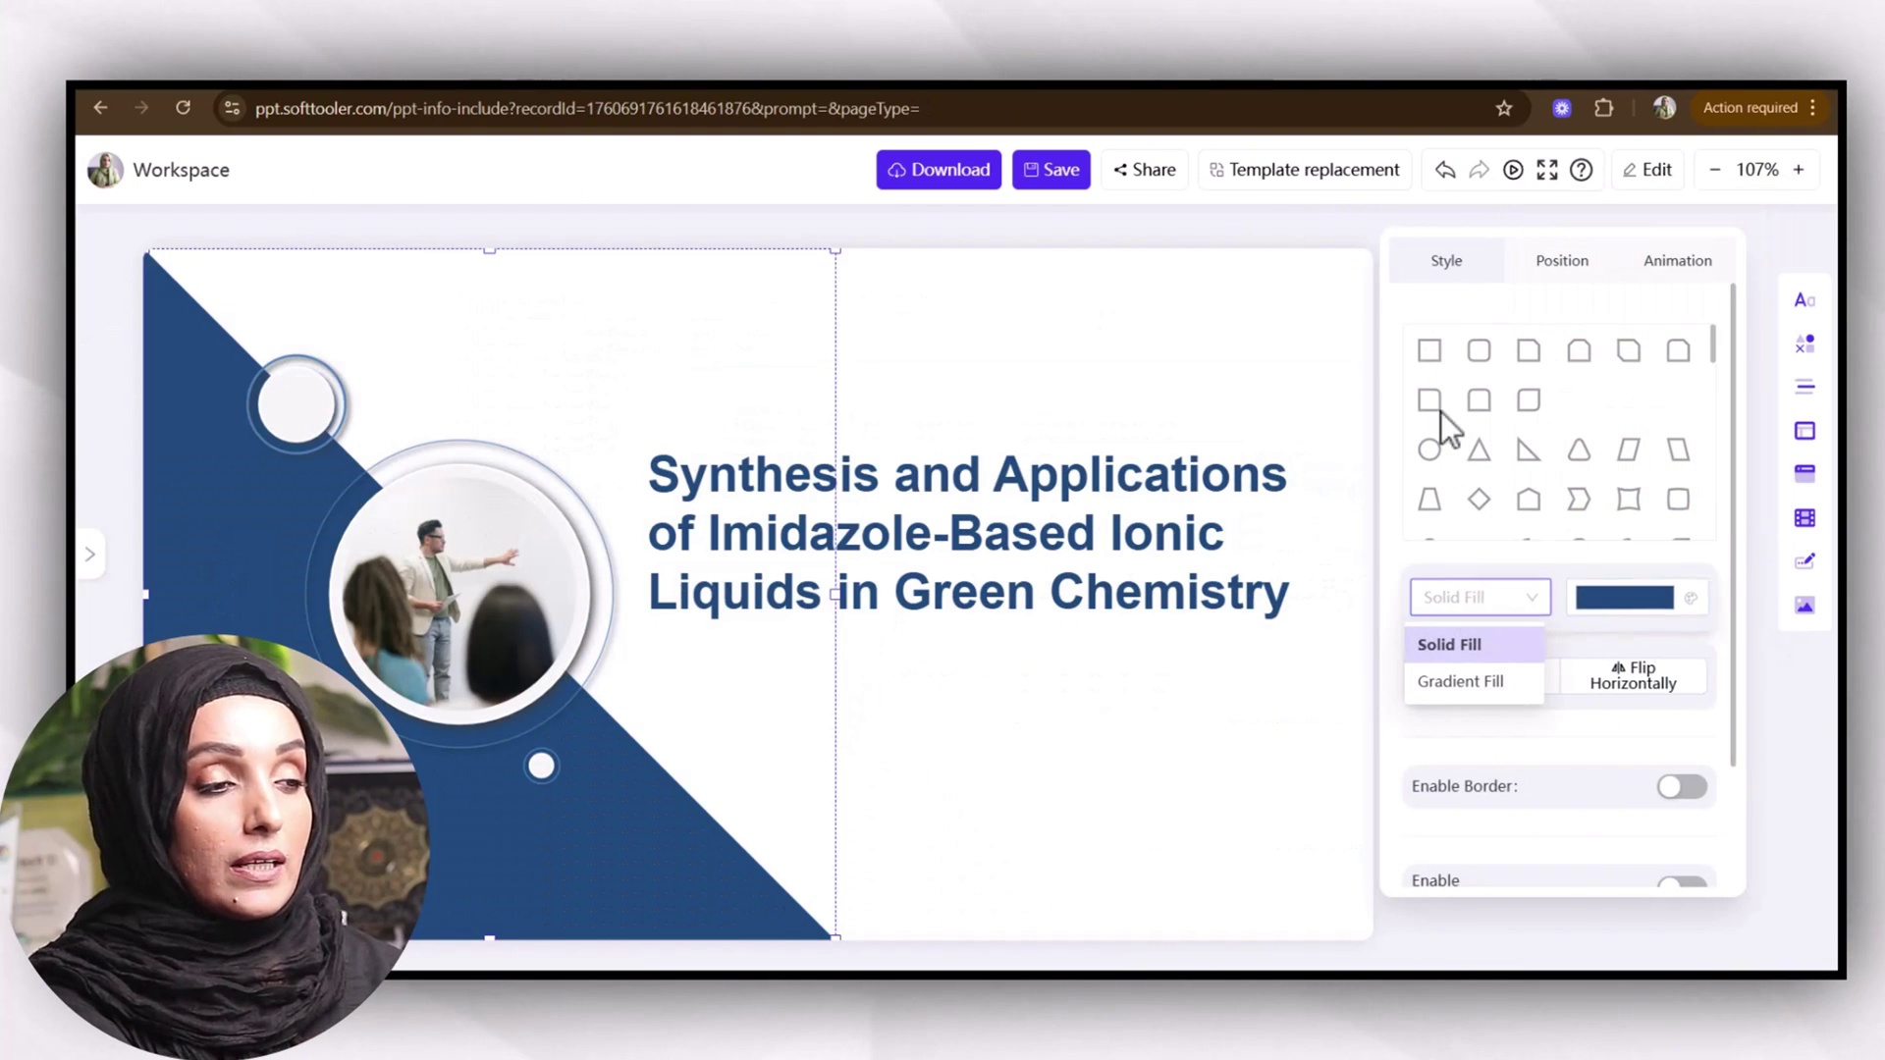
left_click(1437, 357)
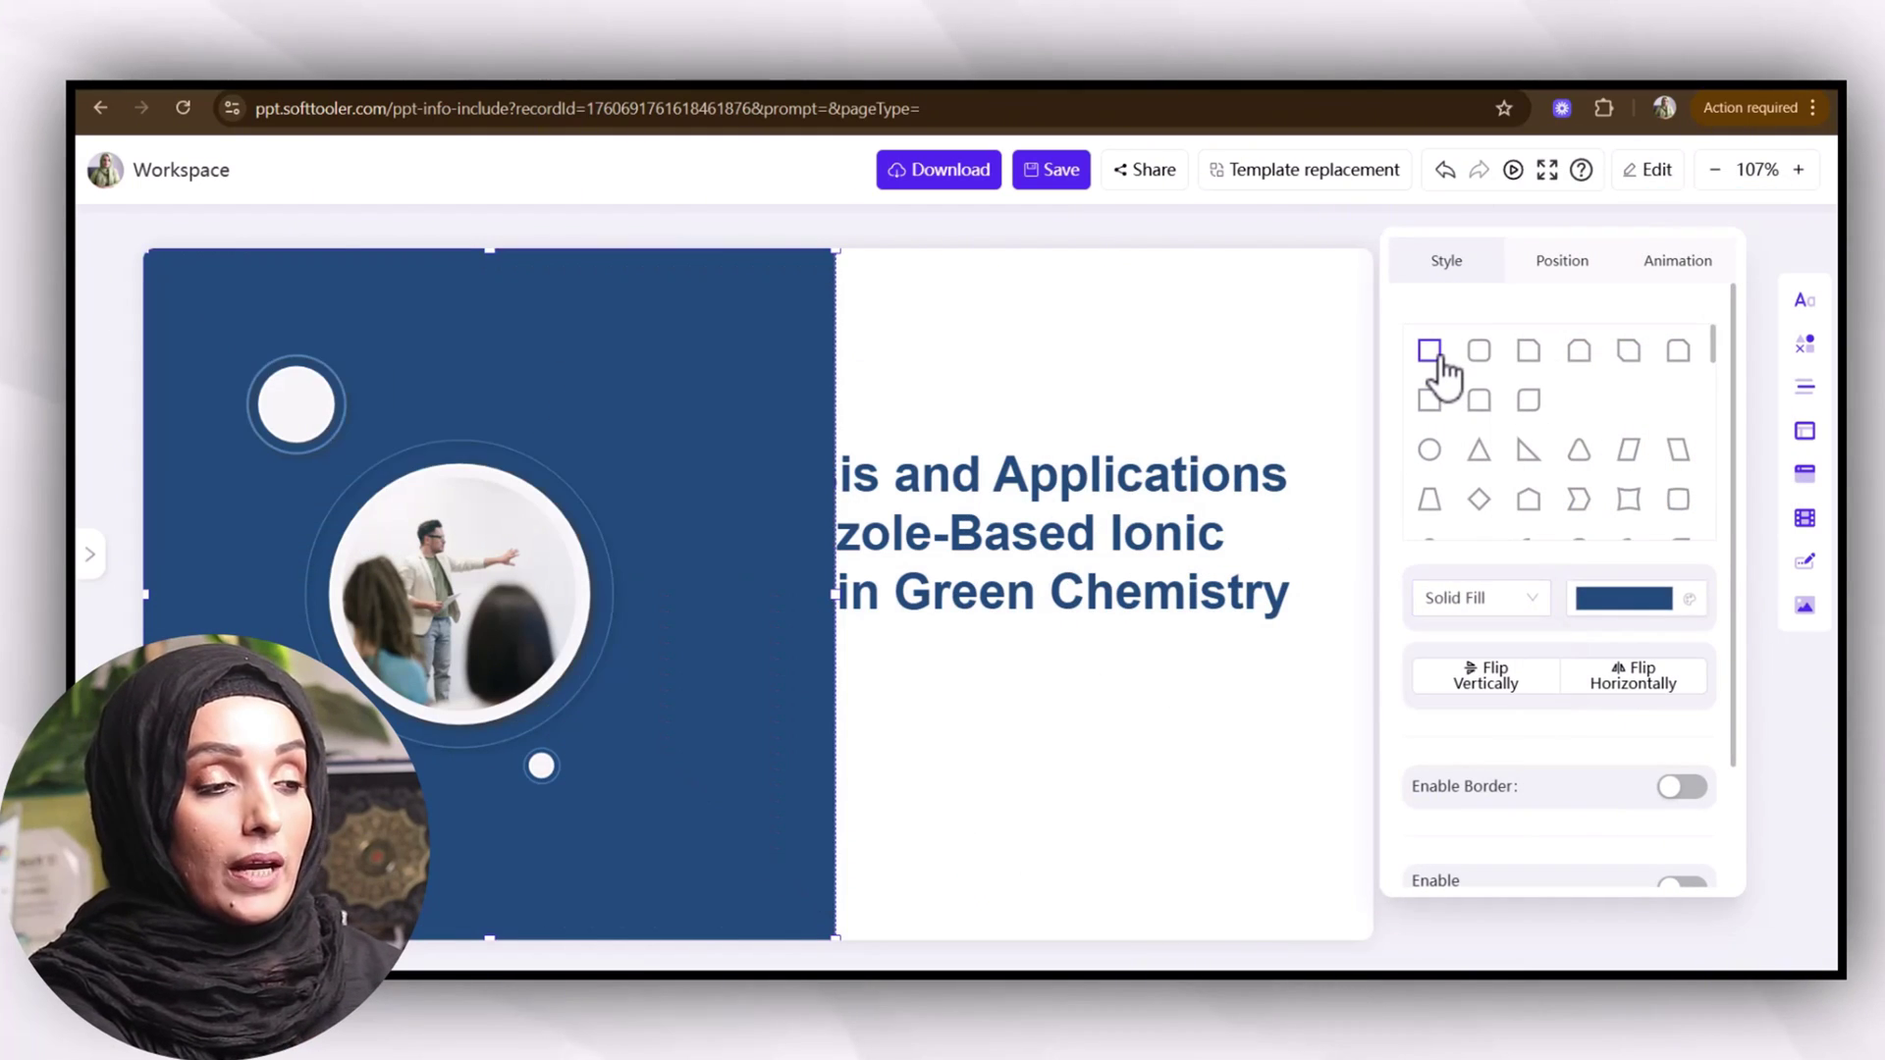
left_click(1520, 363)
left_click(1526, 453)
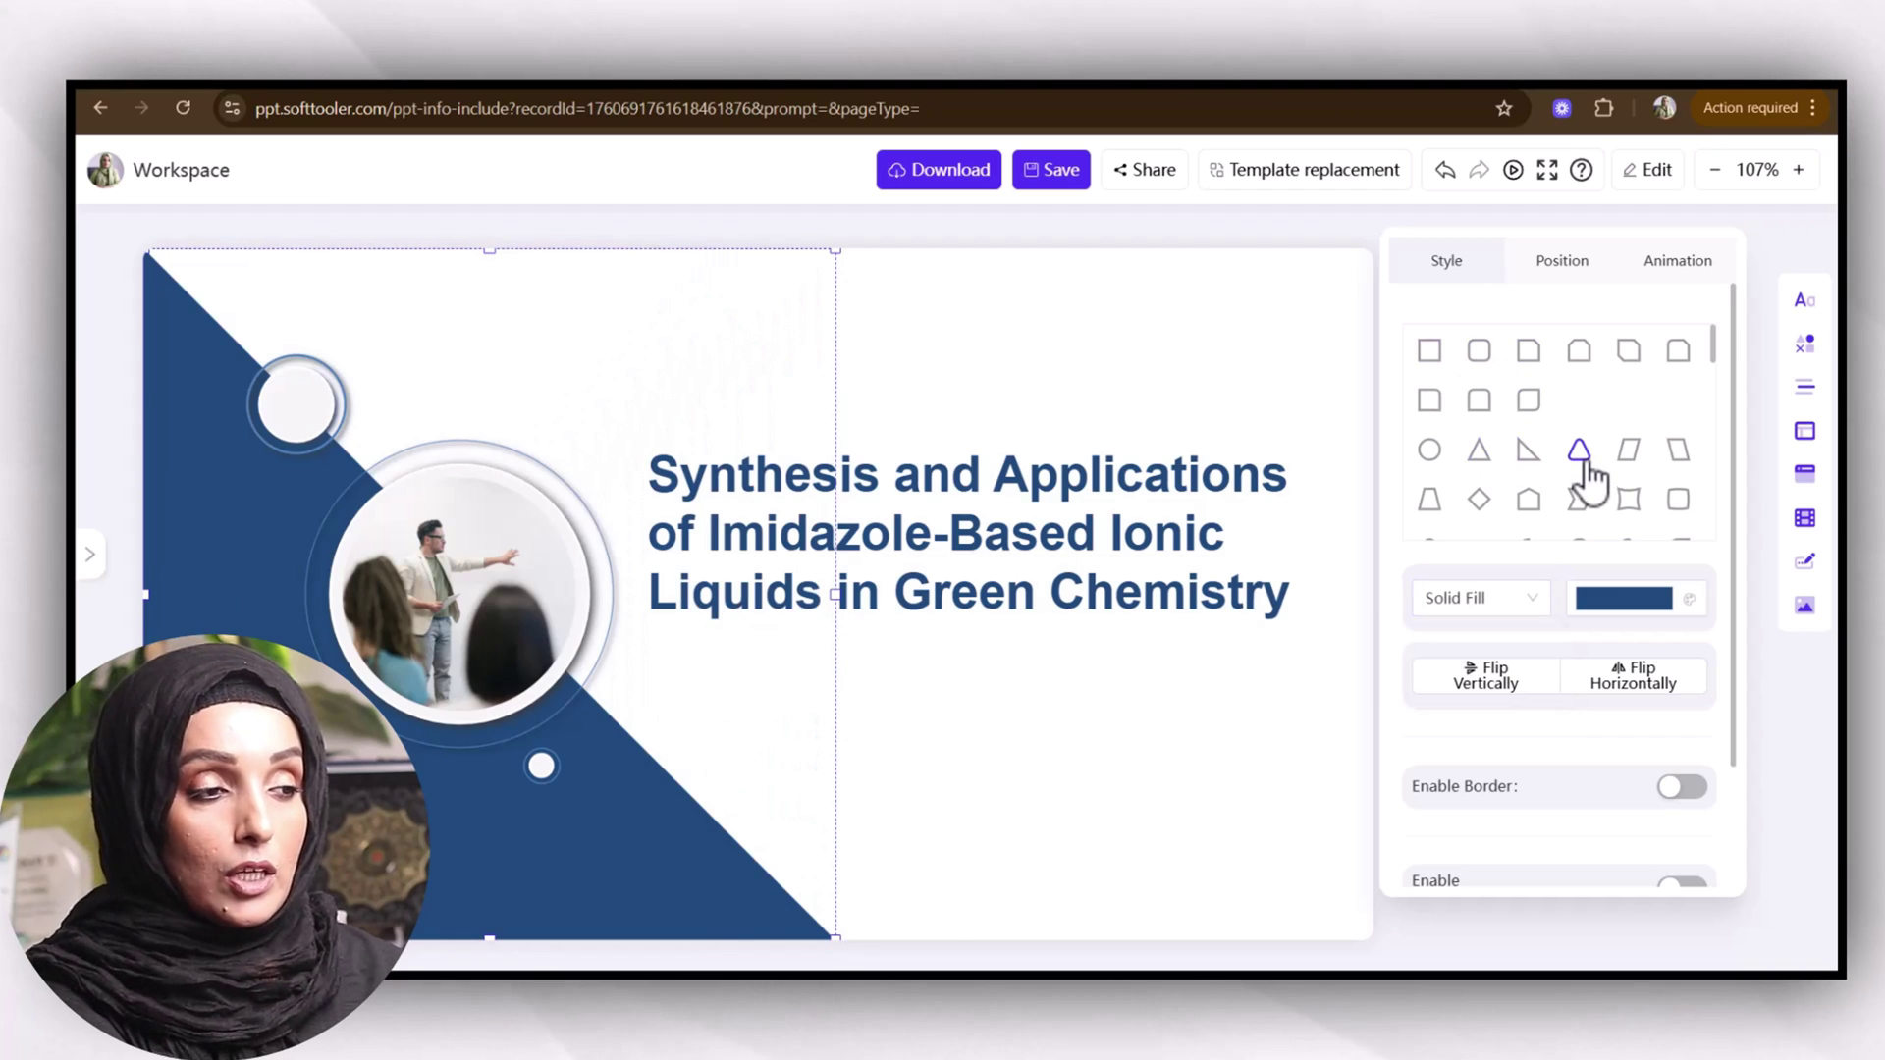
left_click(1579, 459)
left_click(1675, 468)
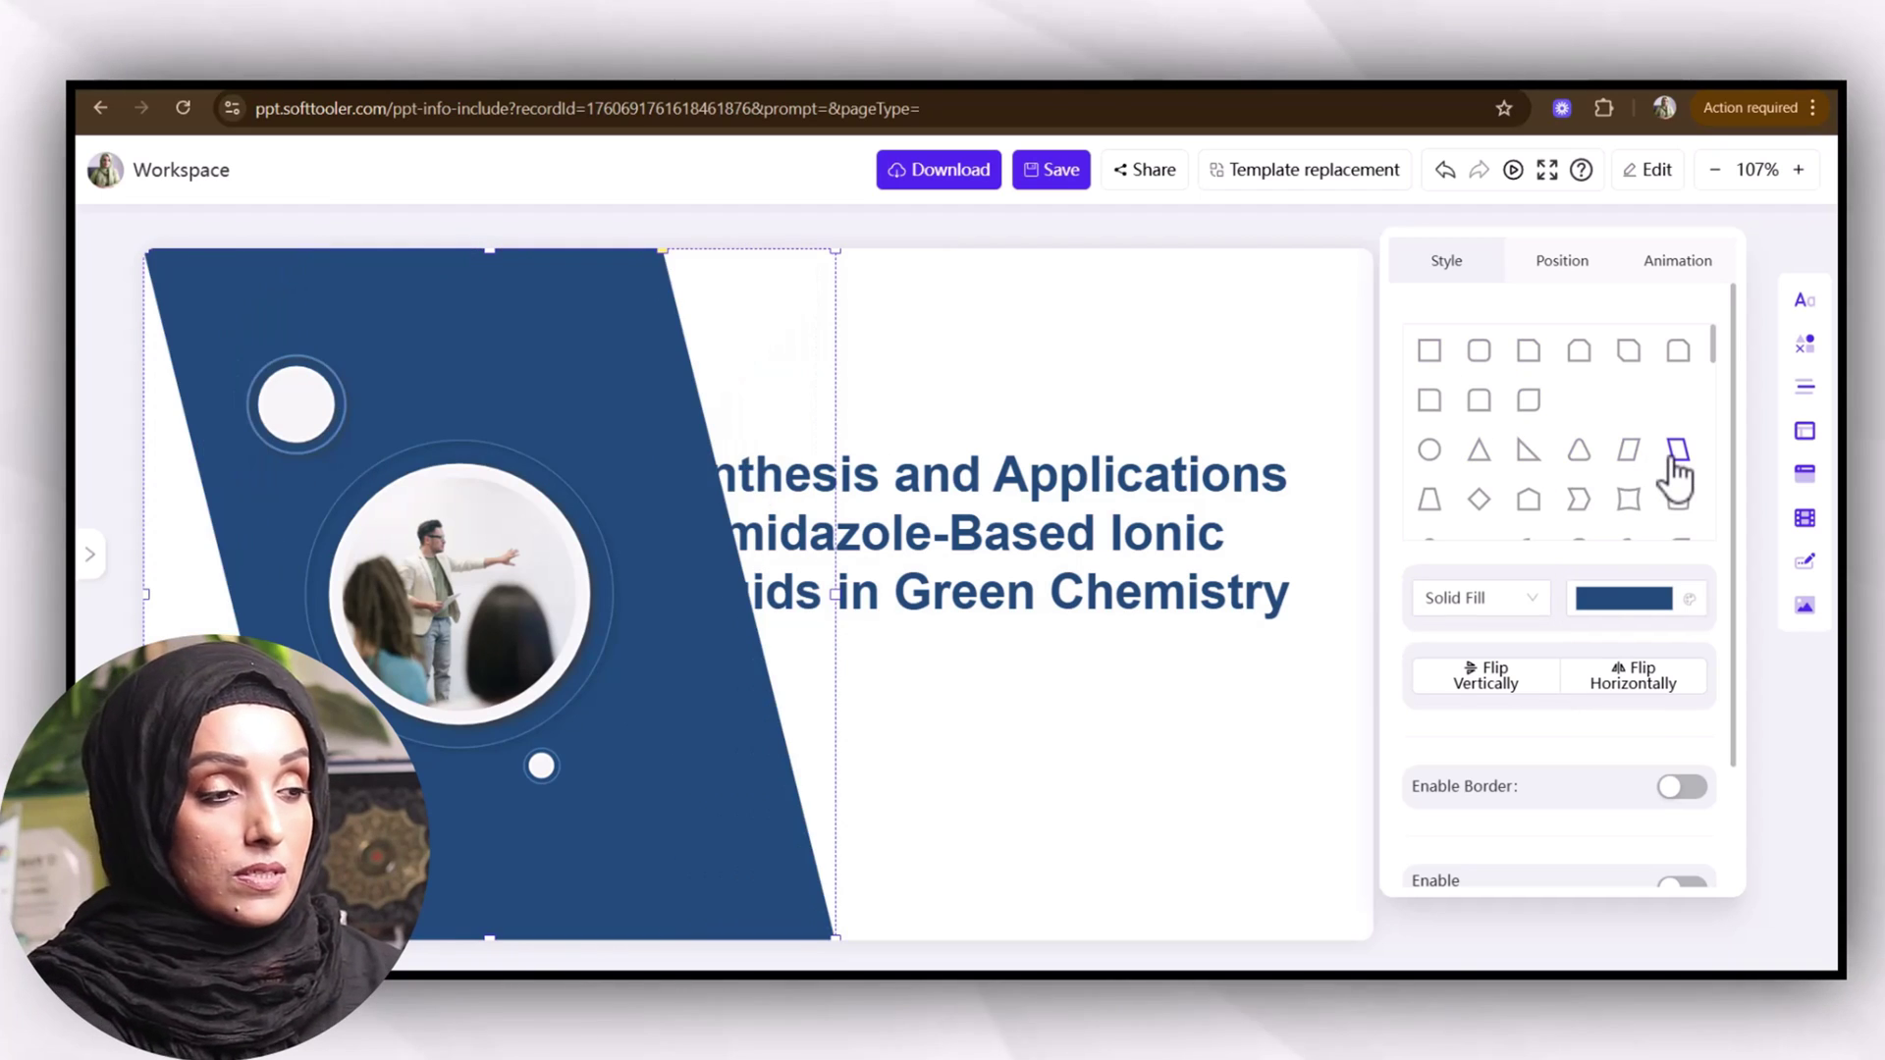
left_click(1531, 464)
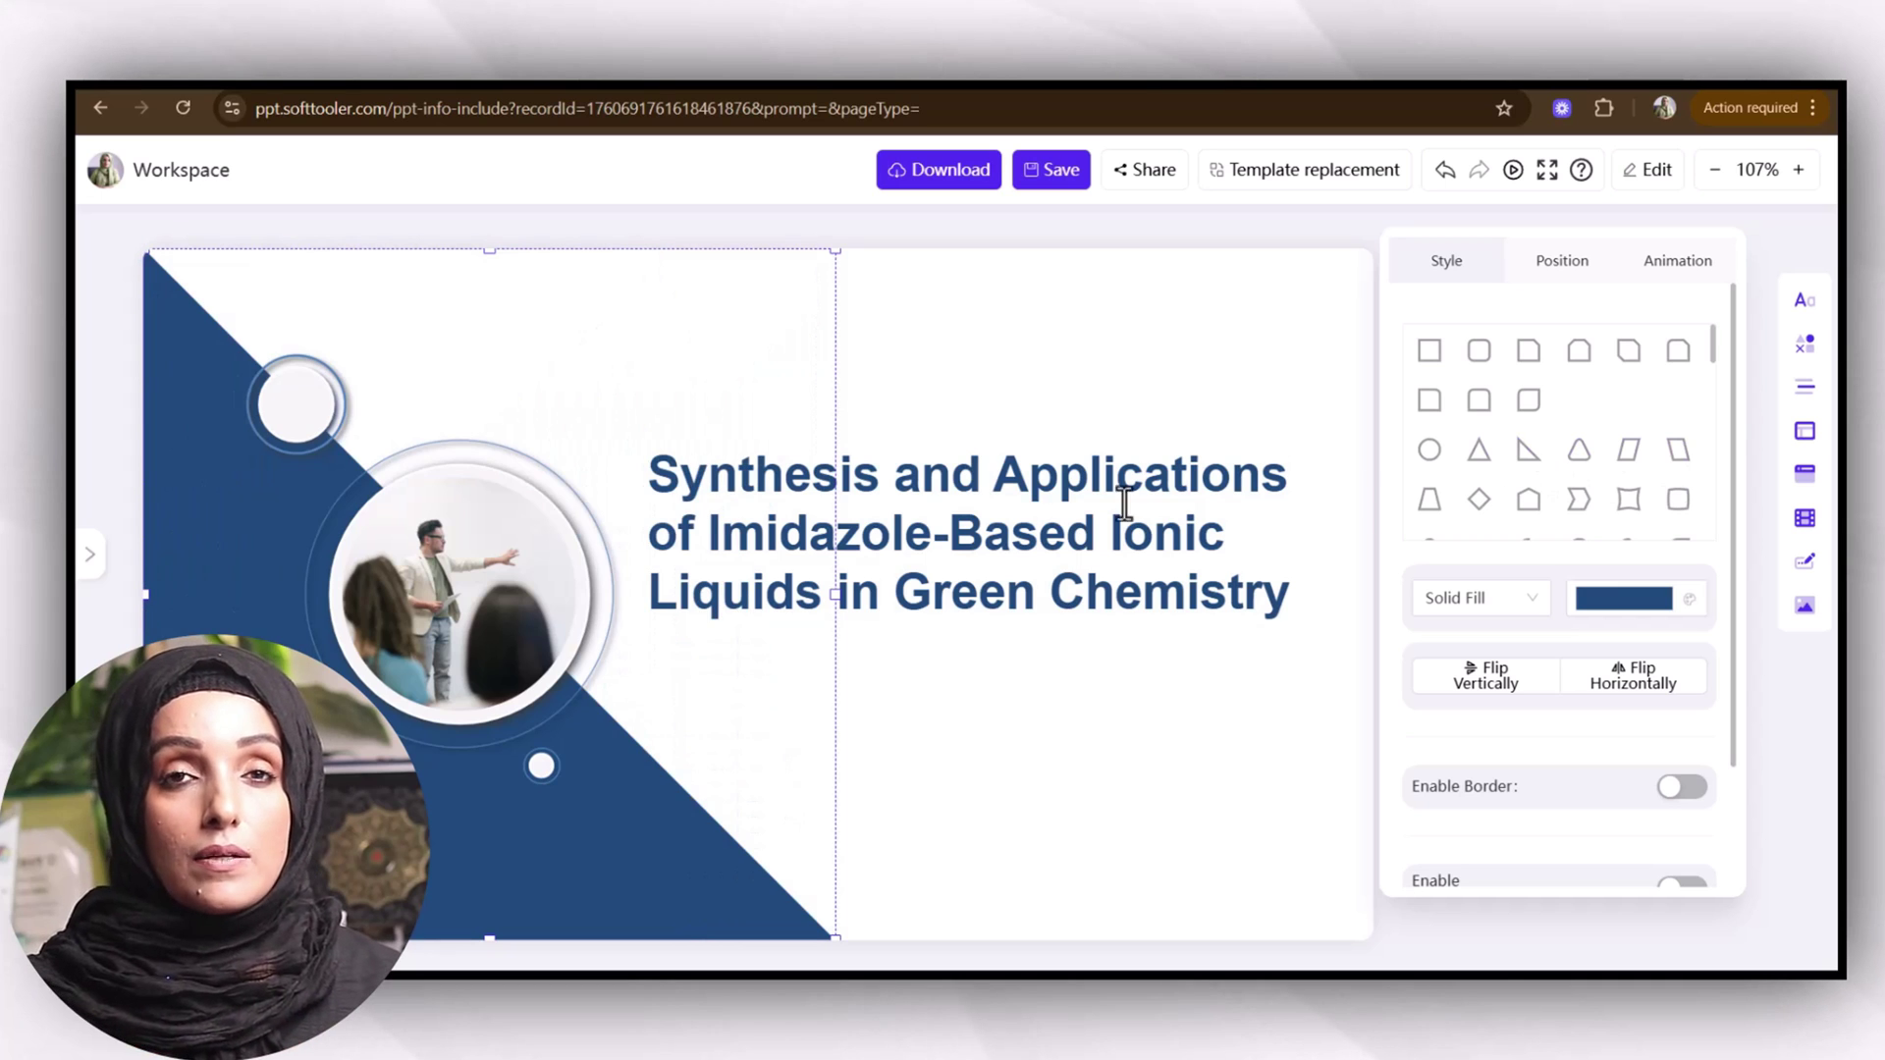
- Add two two-subdivision layout slides and one three-circle layout slide
left_click(100, 557)
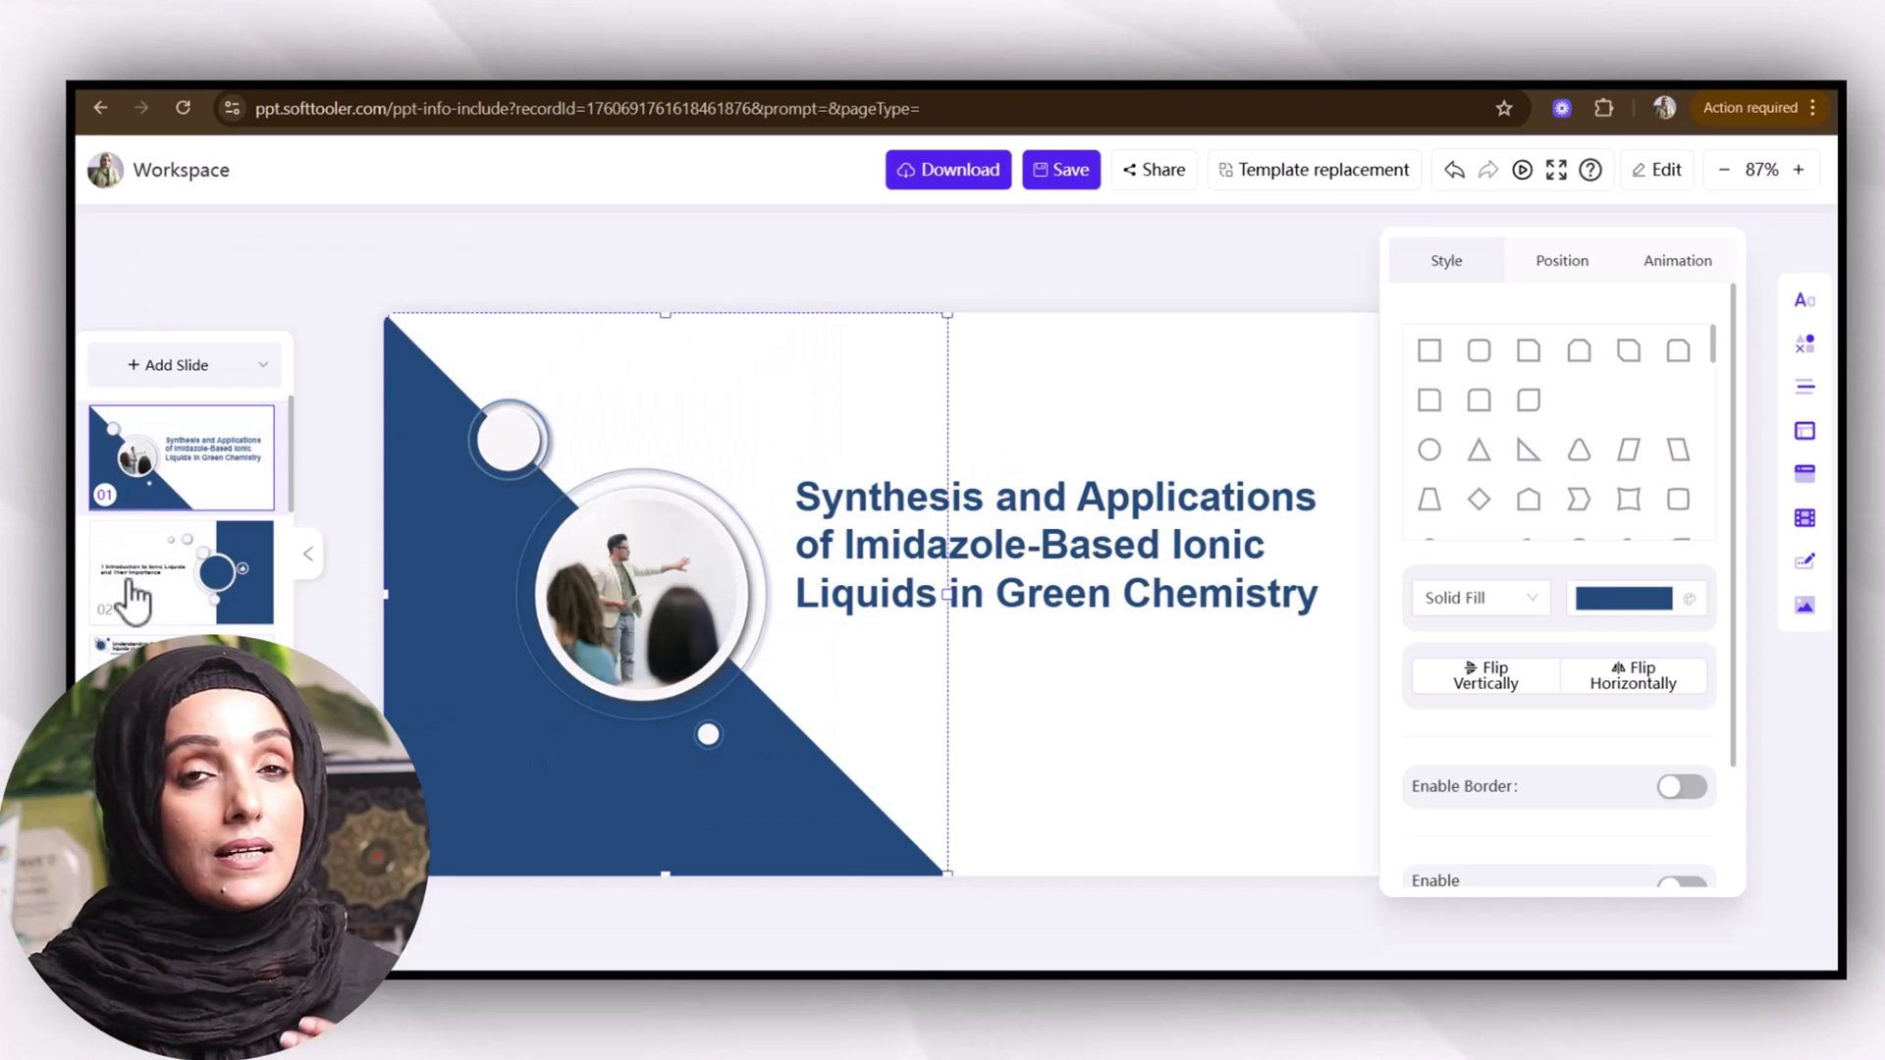
left_click(143, 372)
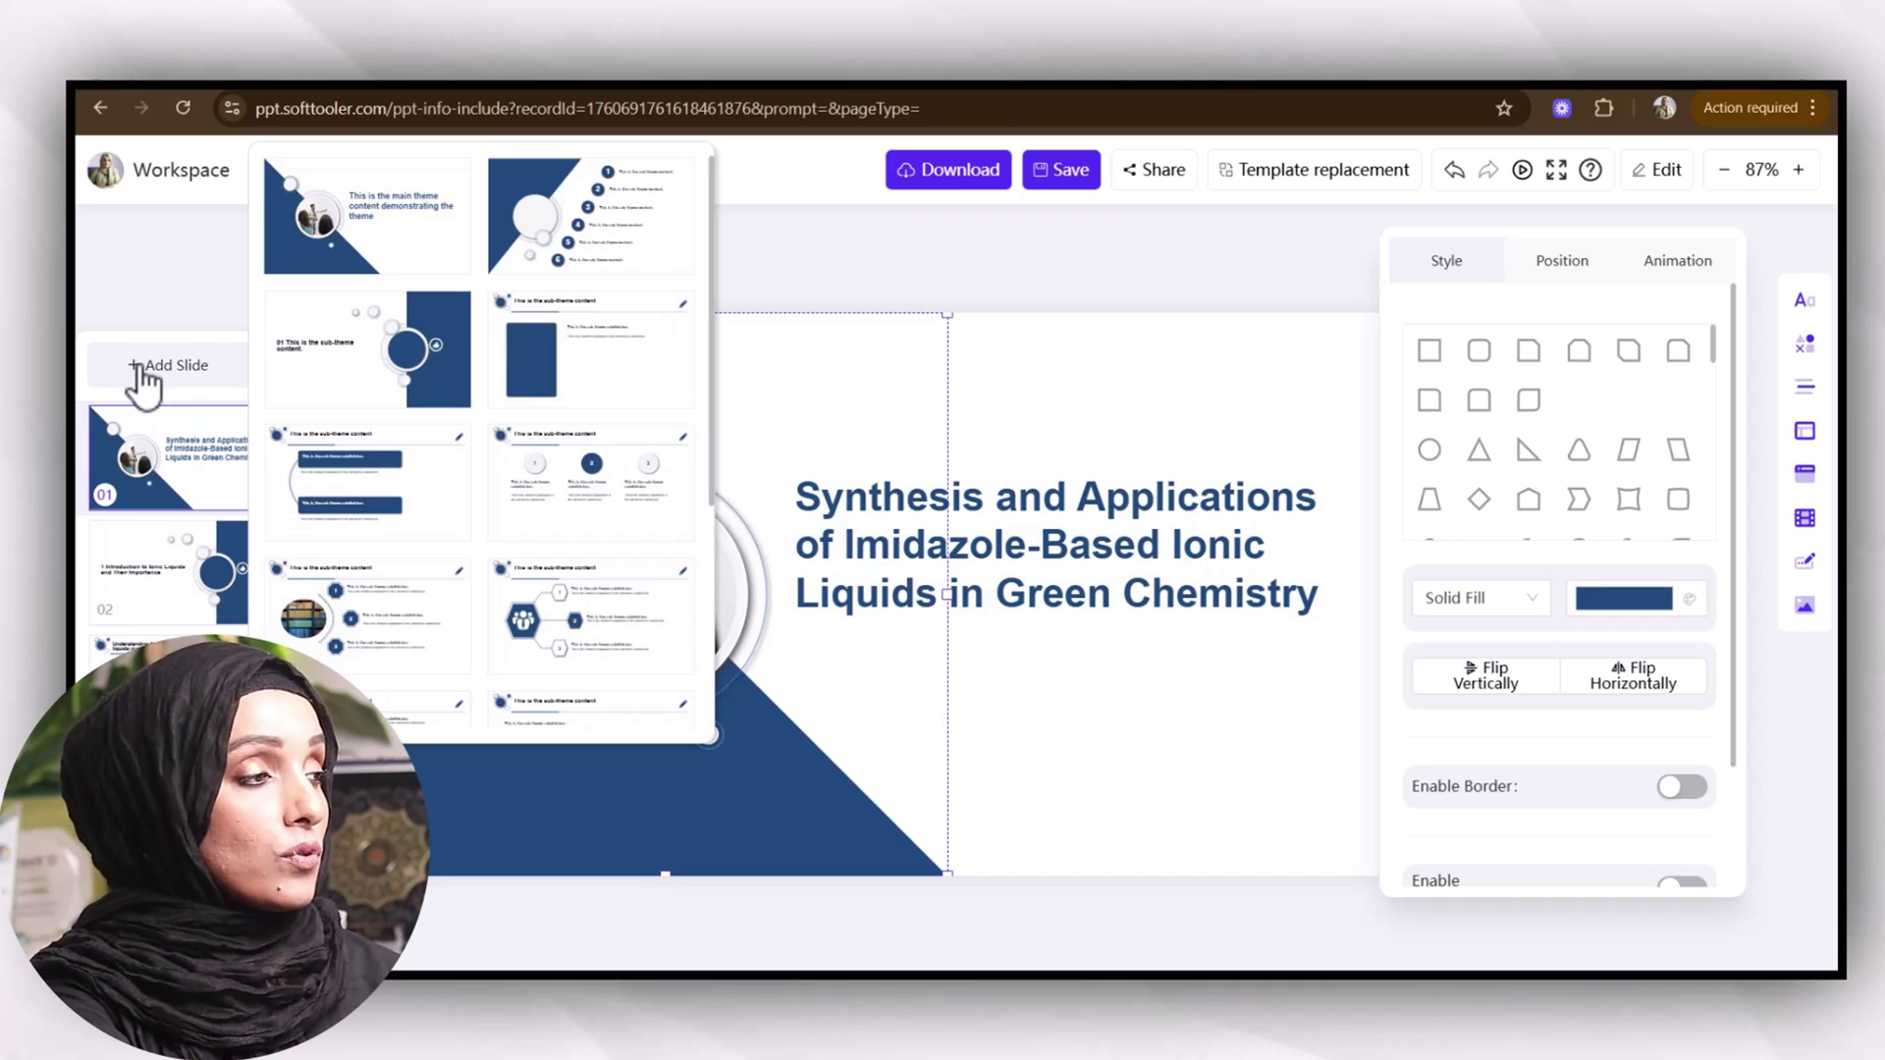
left_click(362, 496)
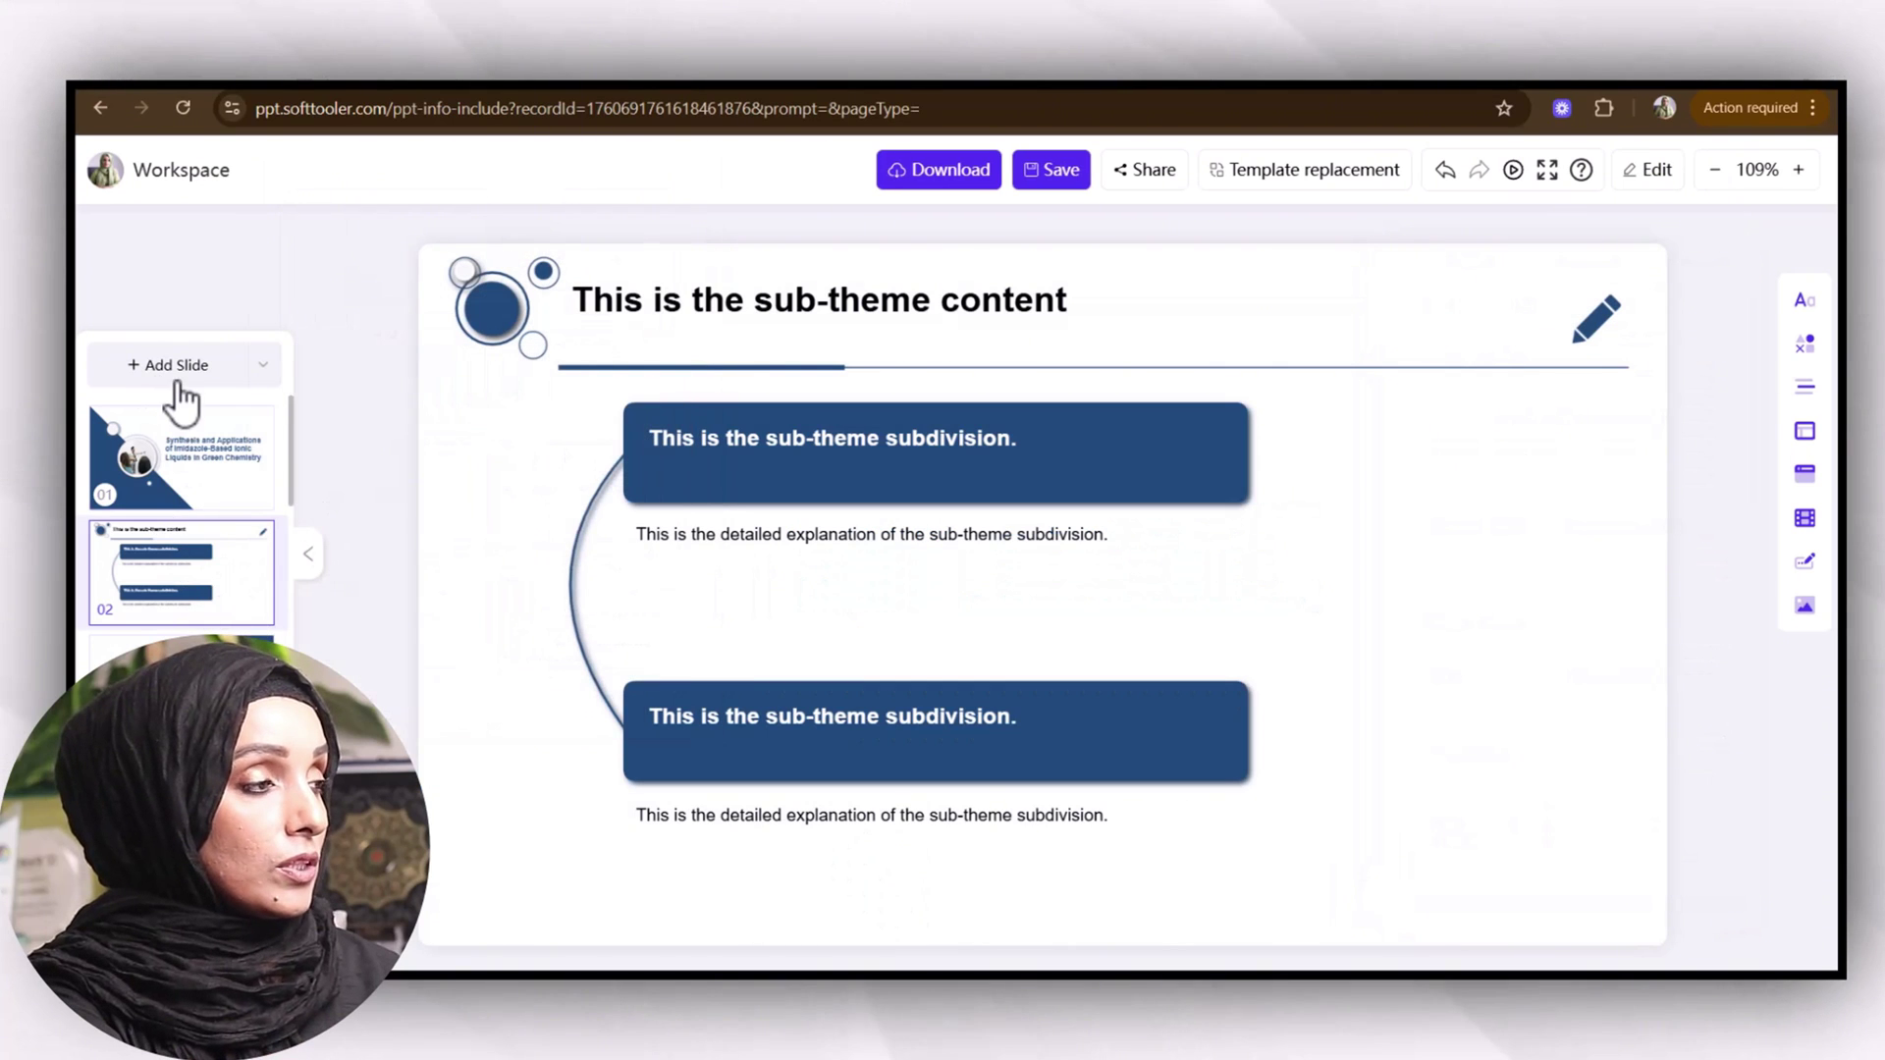
left_click(129, 368)
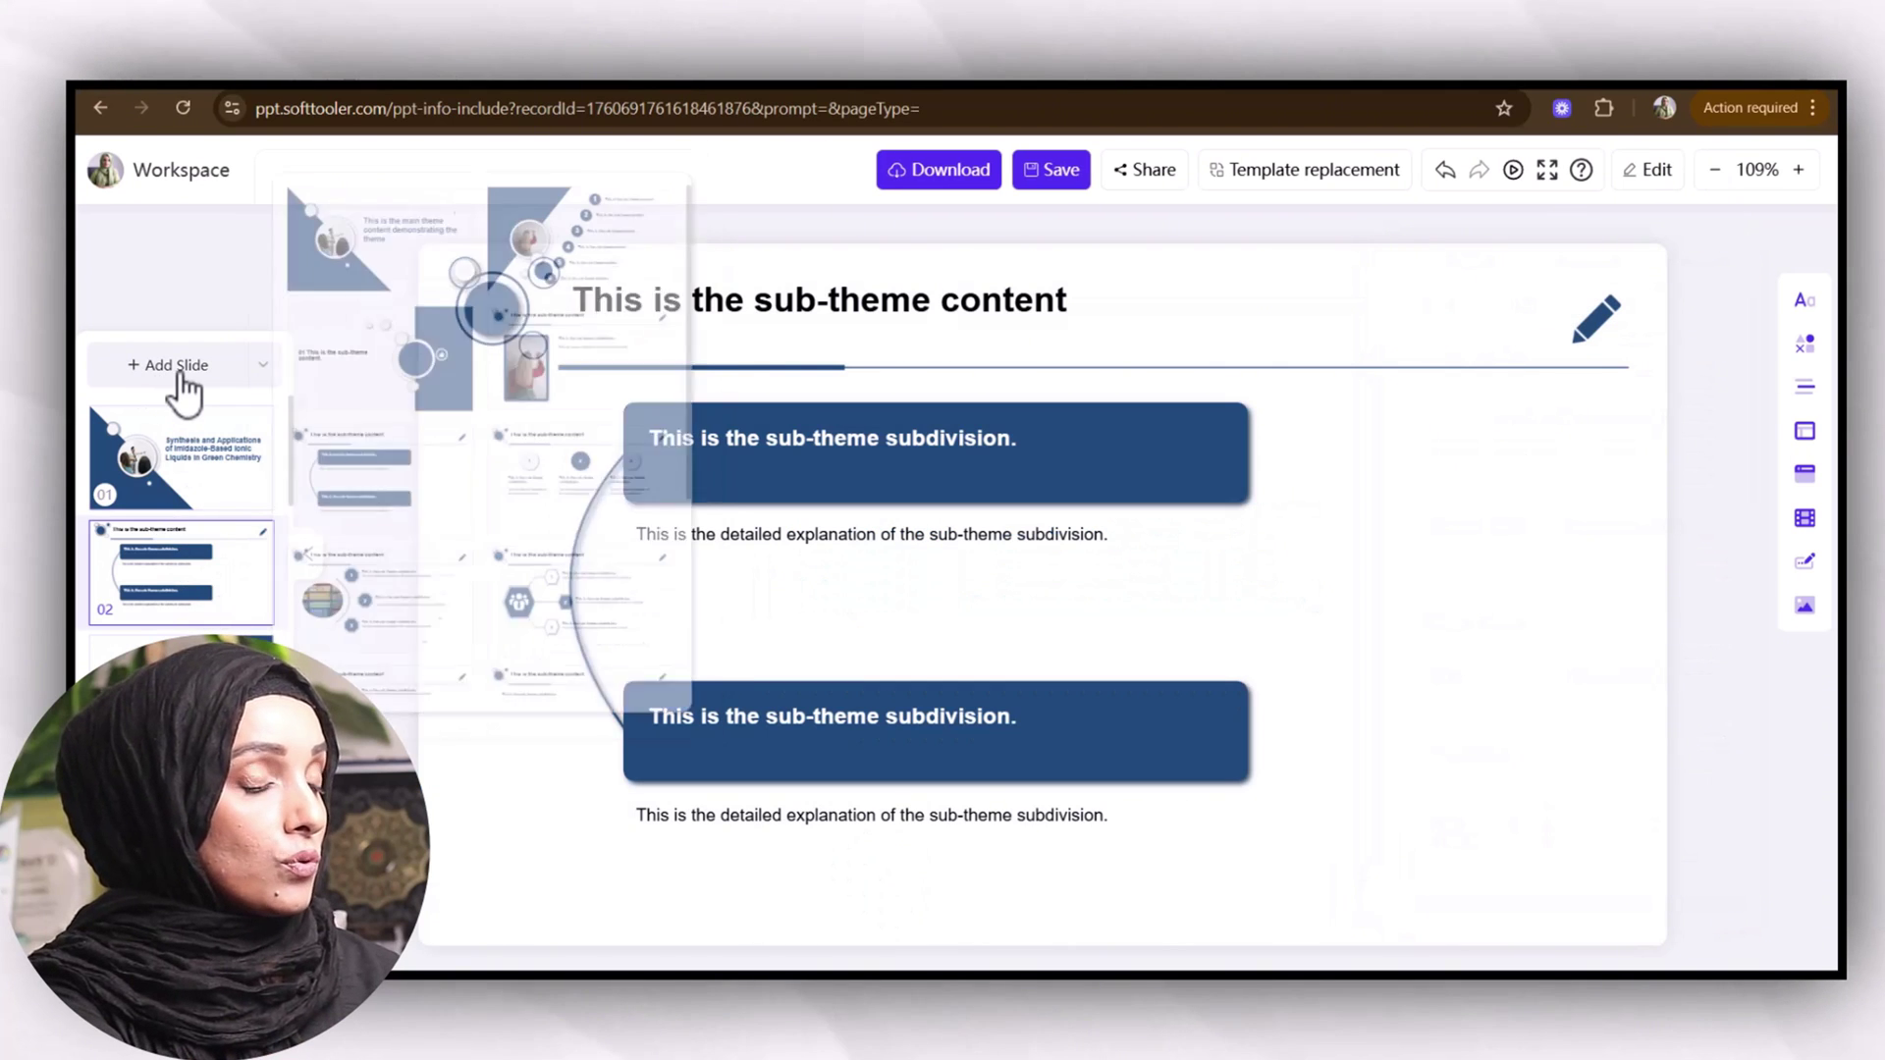
left_click(401, 539)
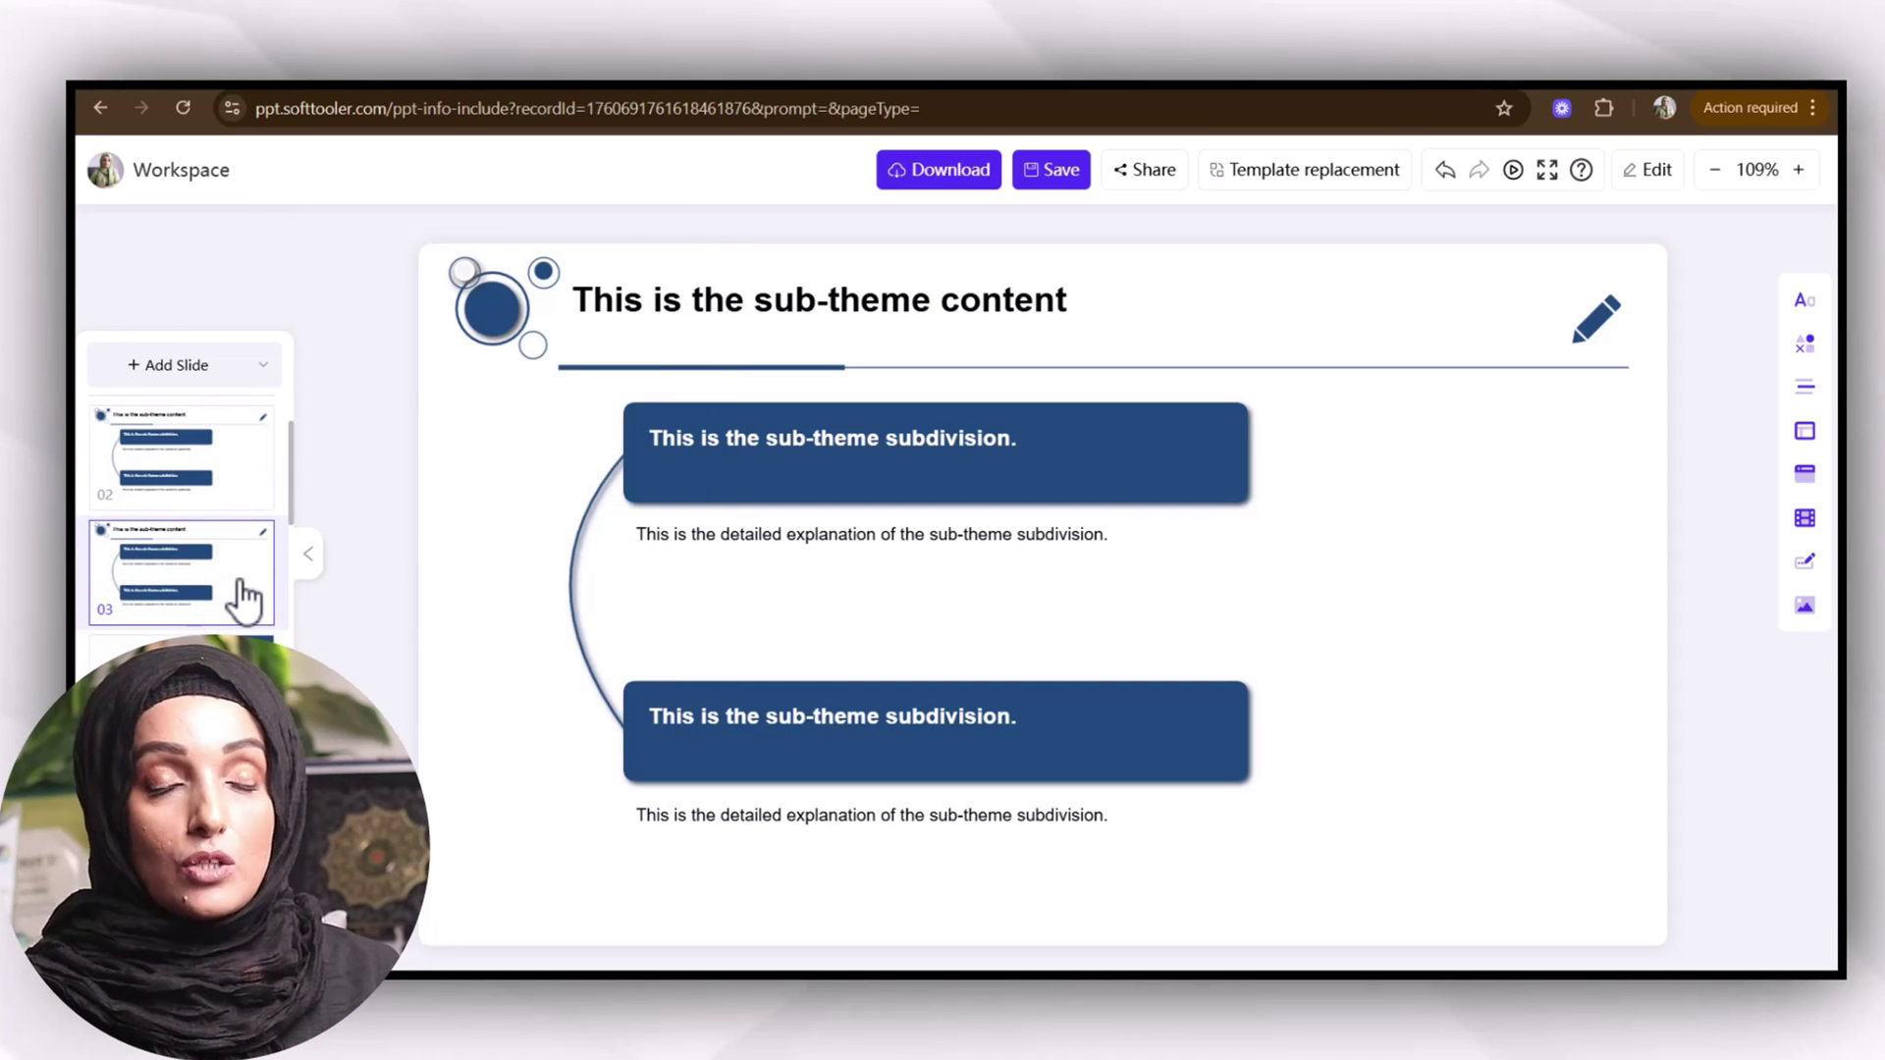
left_click(133, 366)
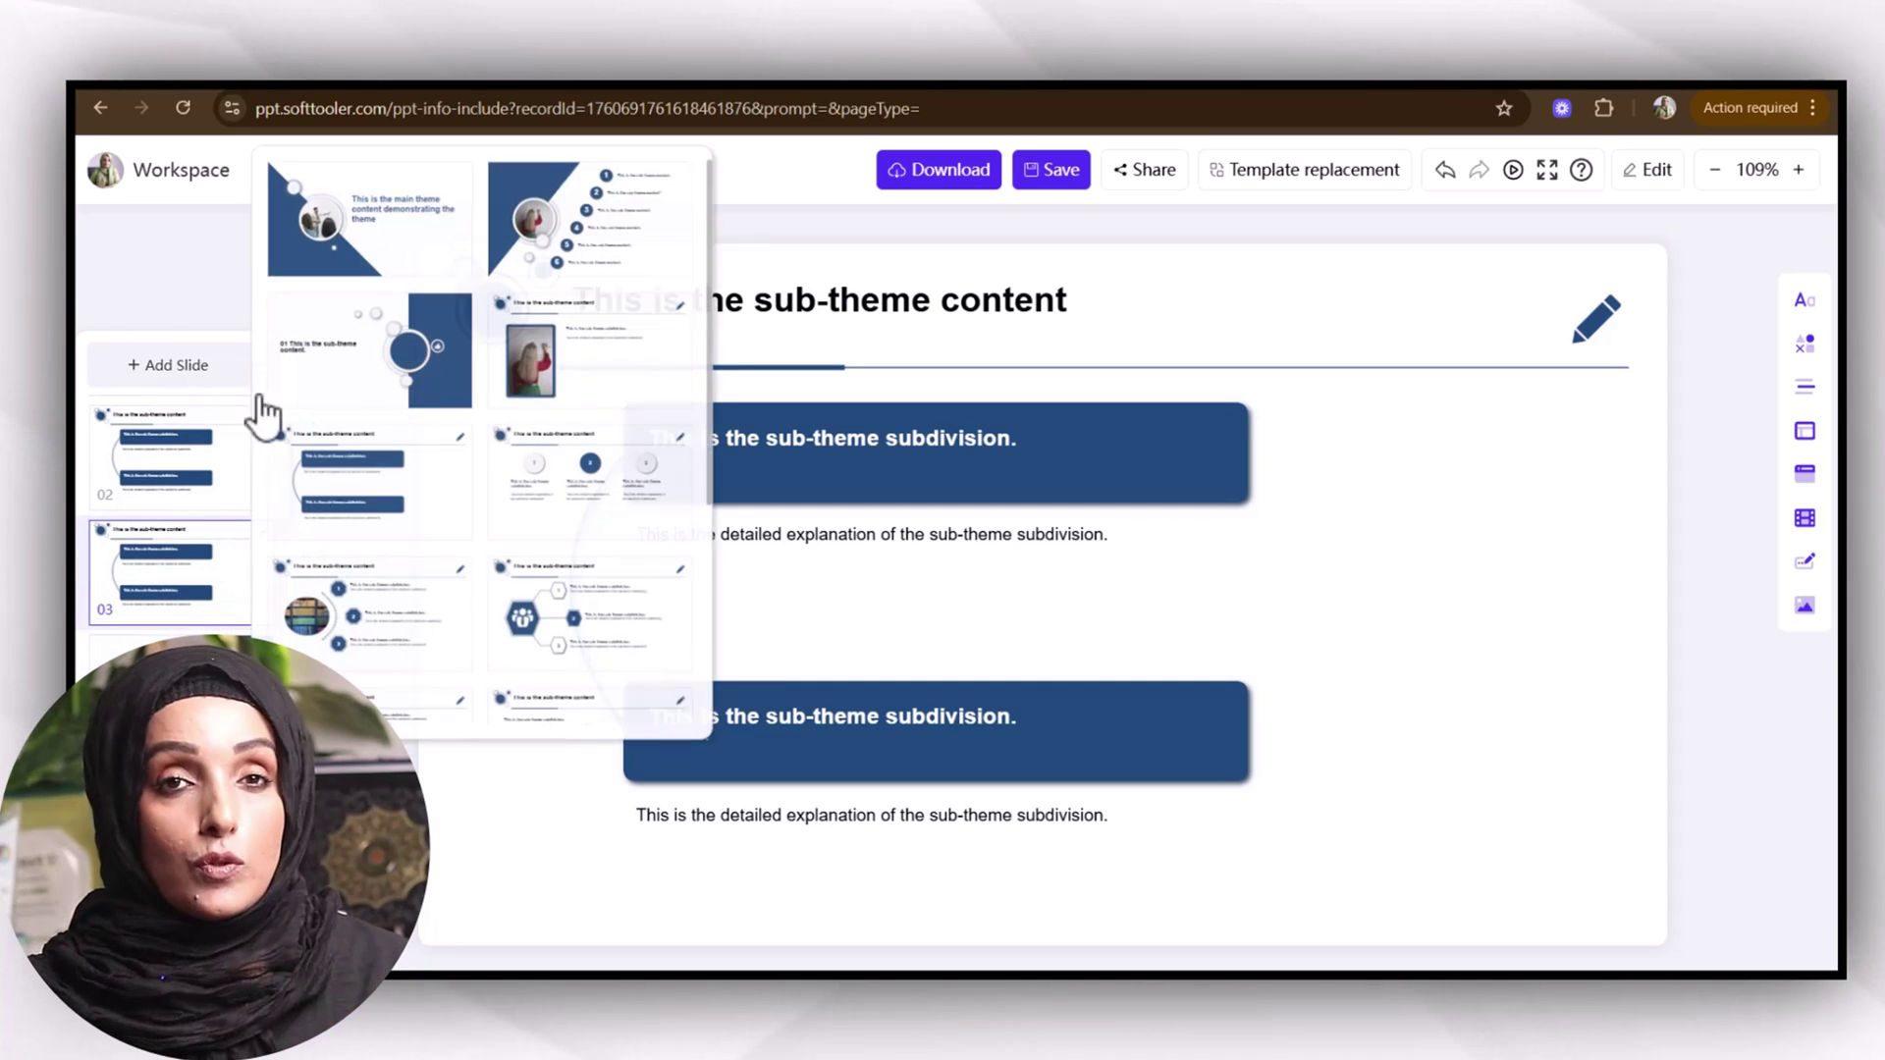
left_click(560, 540)
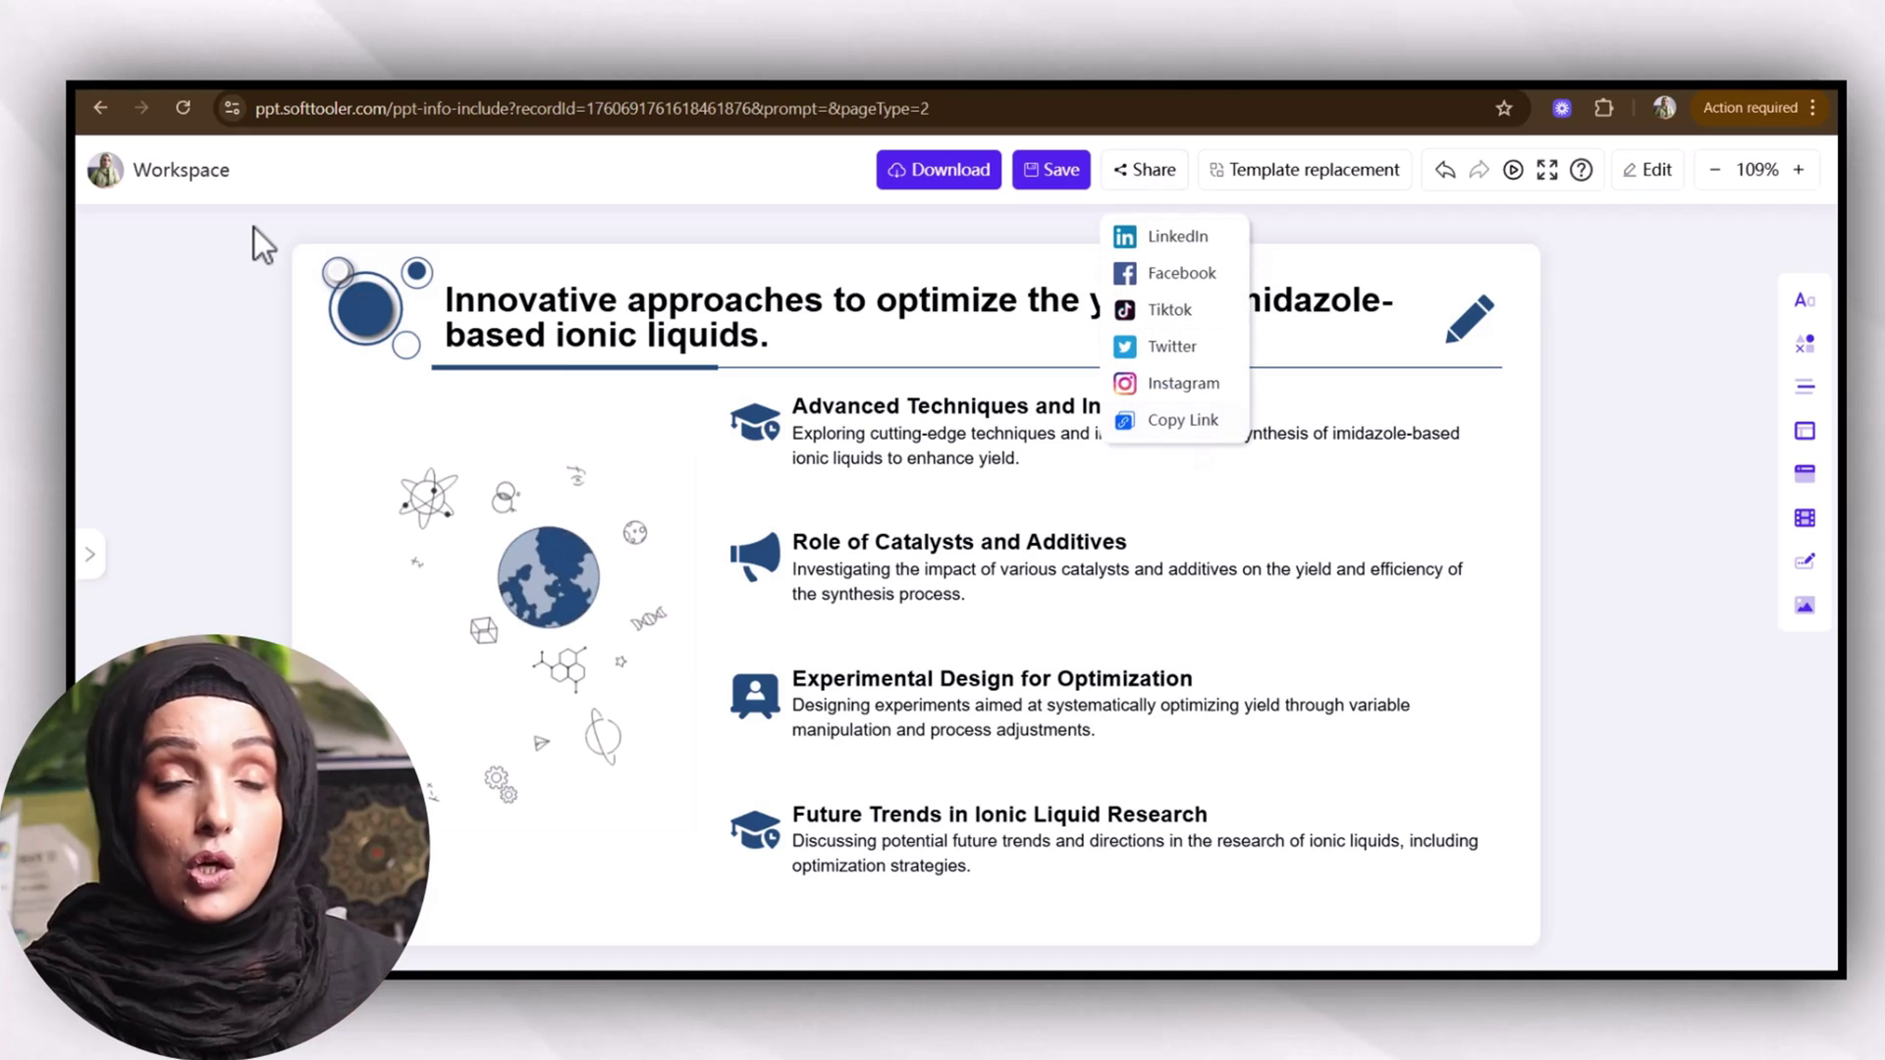
- Close sharing options and review the Export Image, Print/Export PDF and Export PPTX settings
left_click(141, 171)
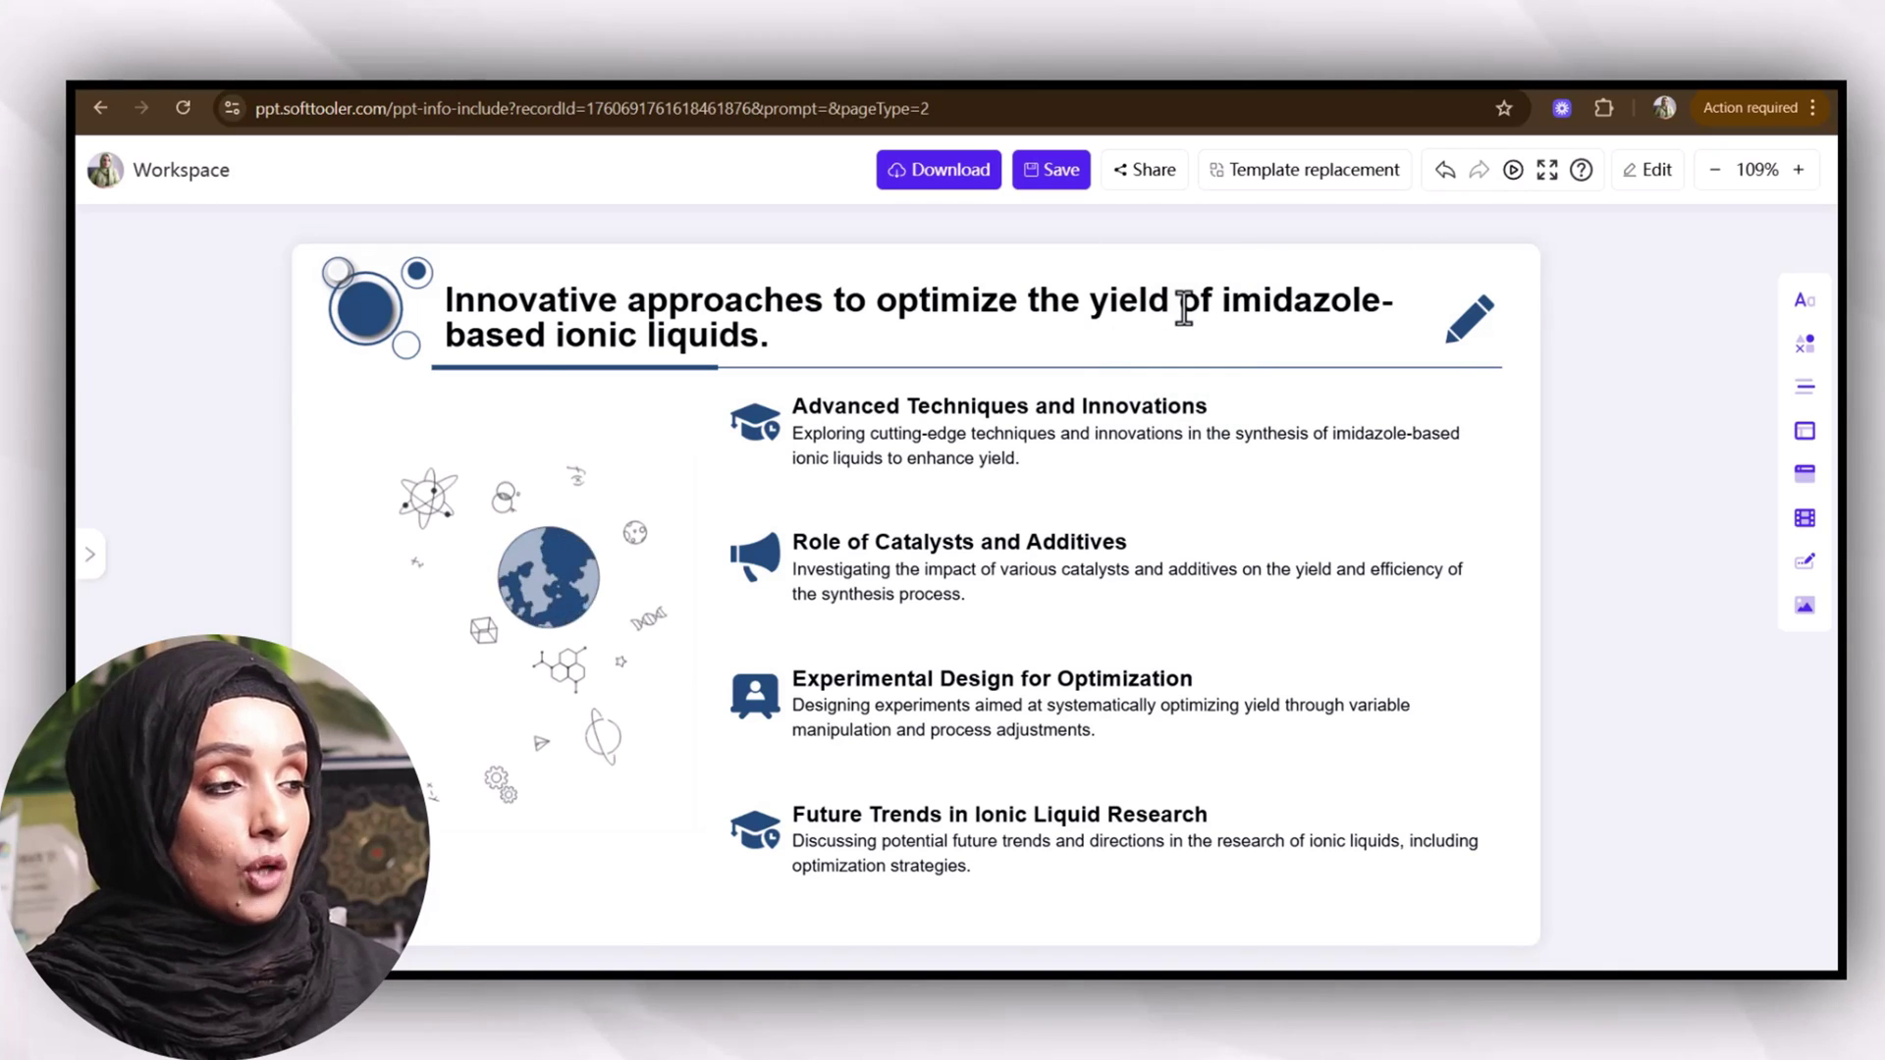
left_click(988, 186)
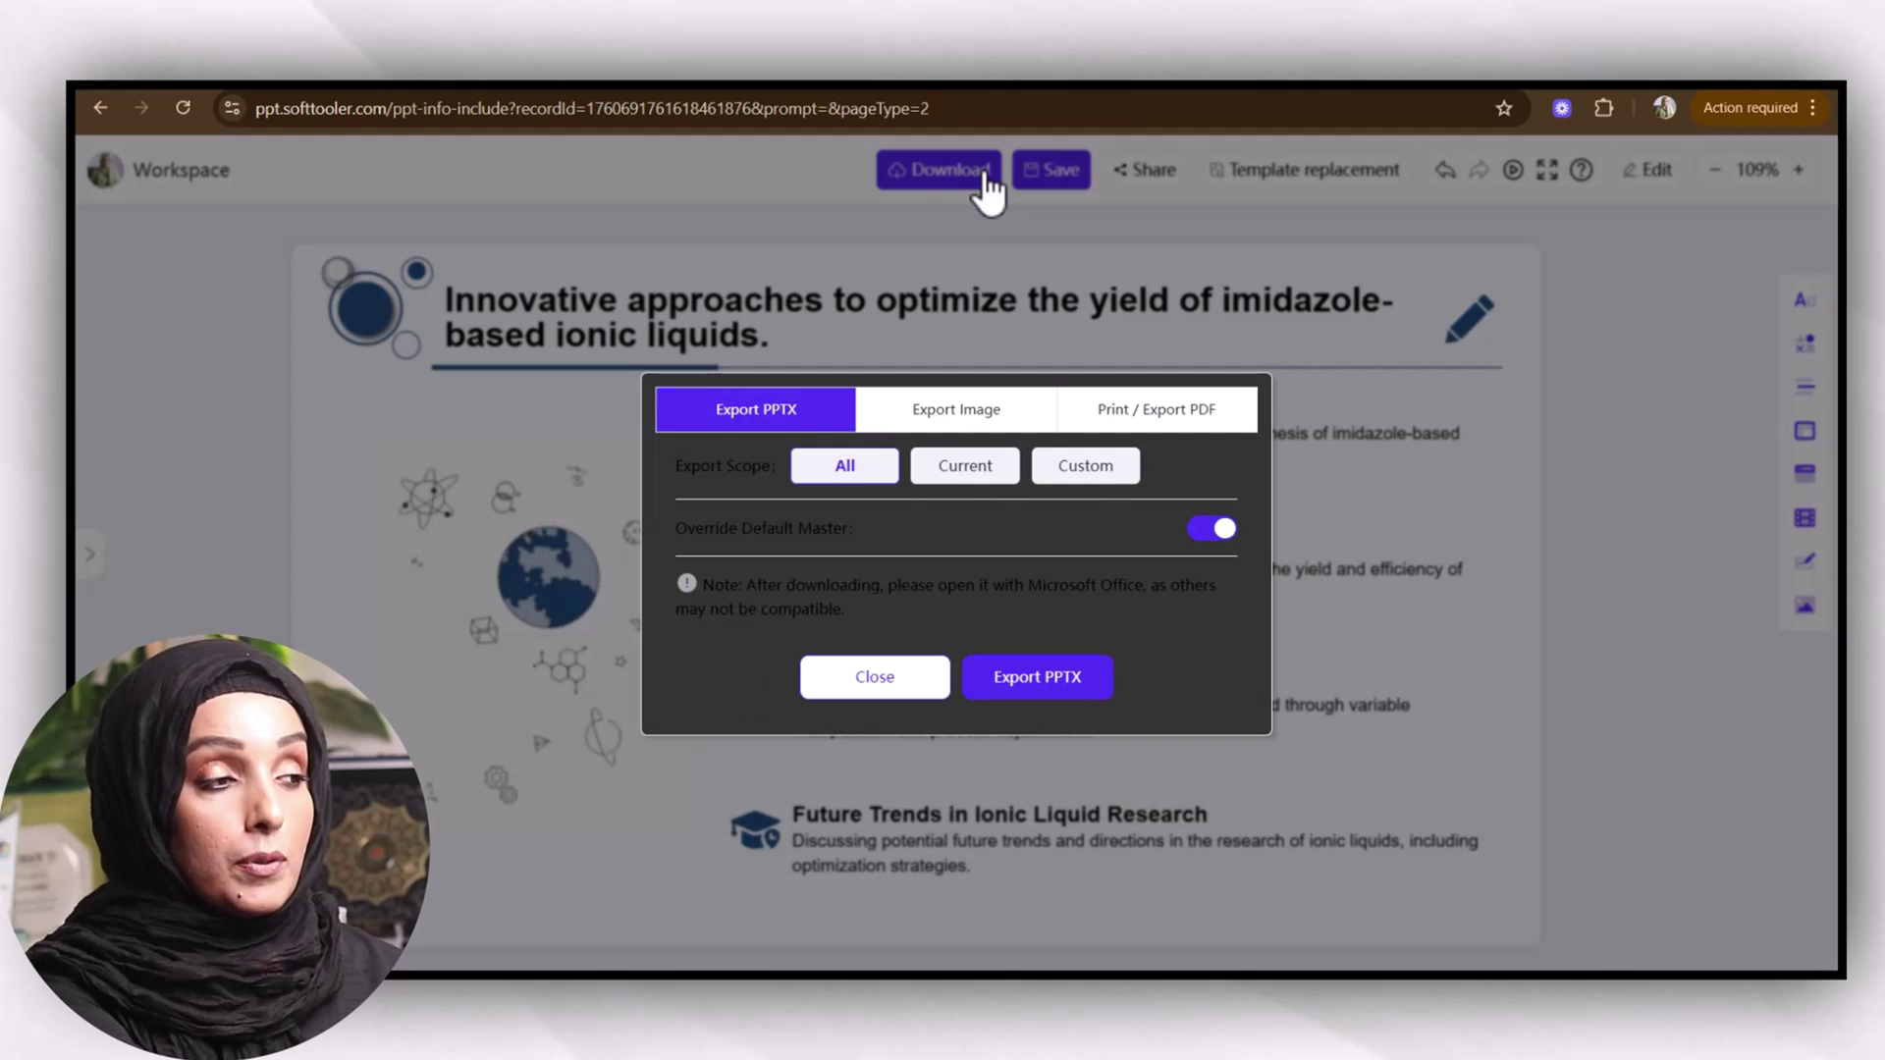
left_click(960, 412)
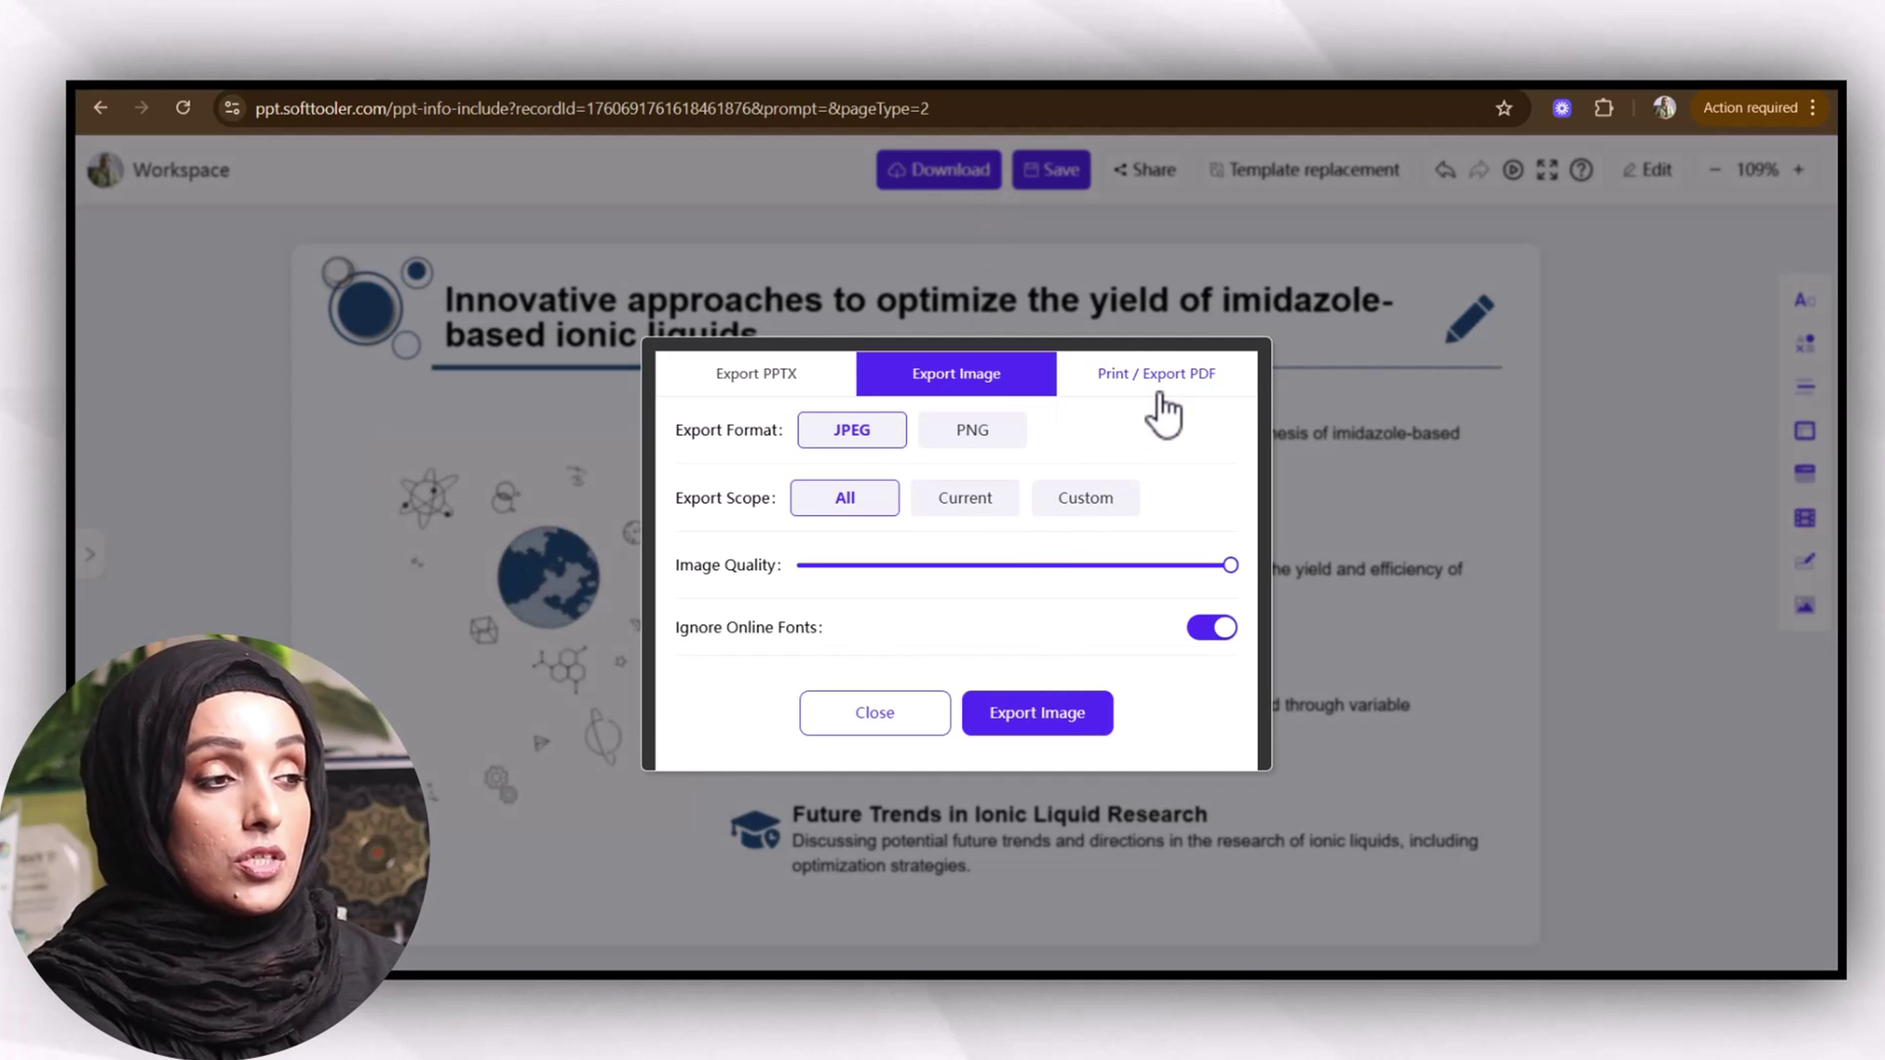
left_click(1162, 388)
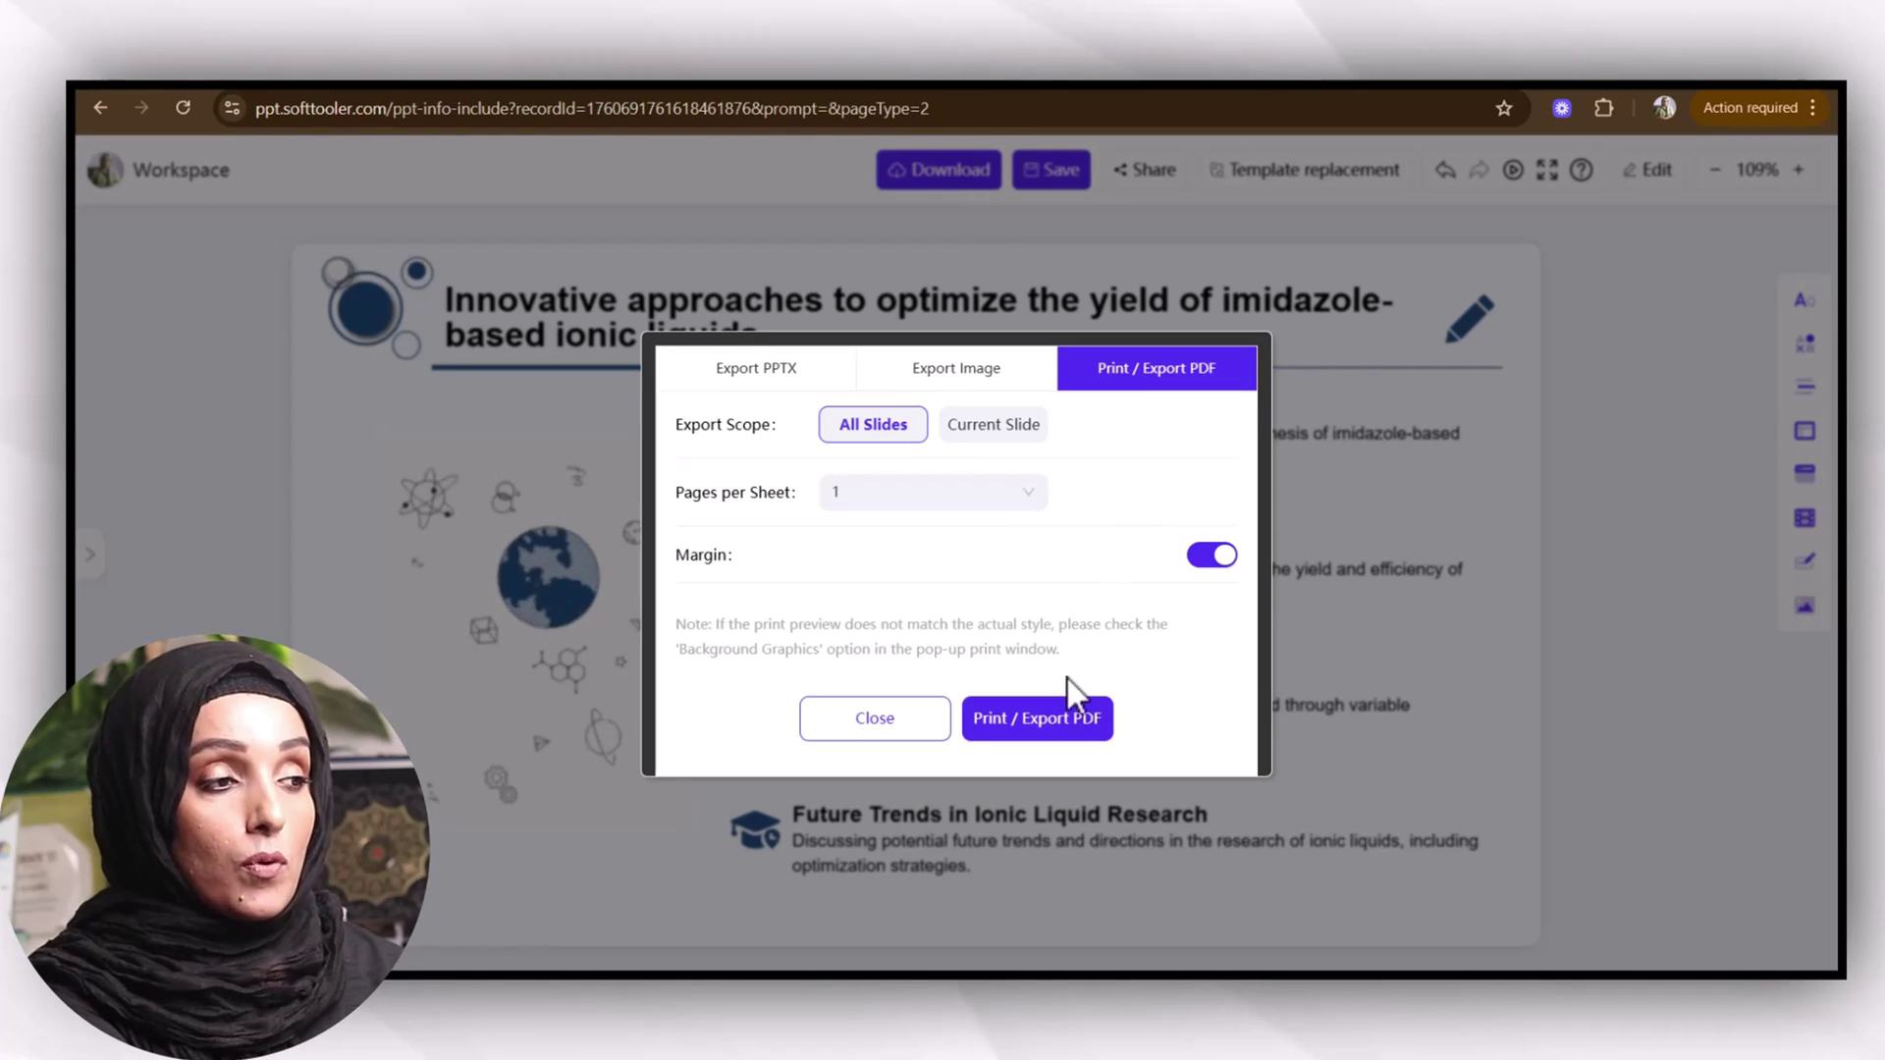
left_click(777, 387)
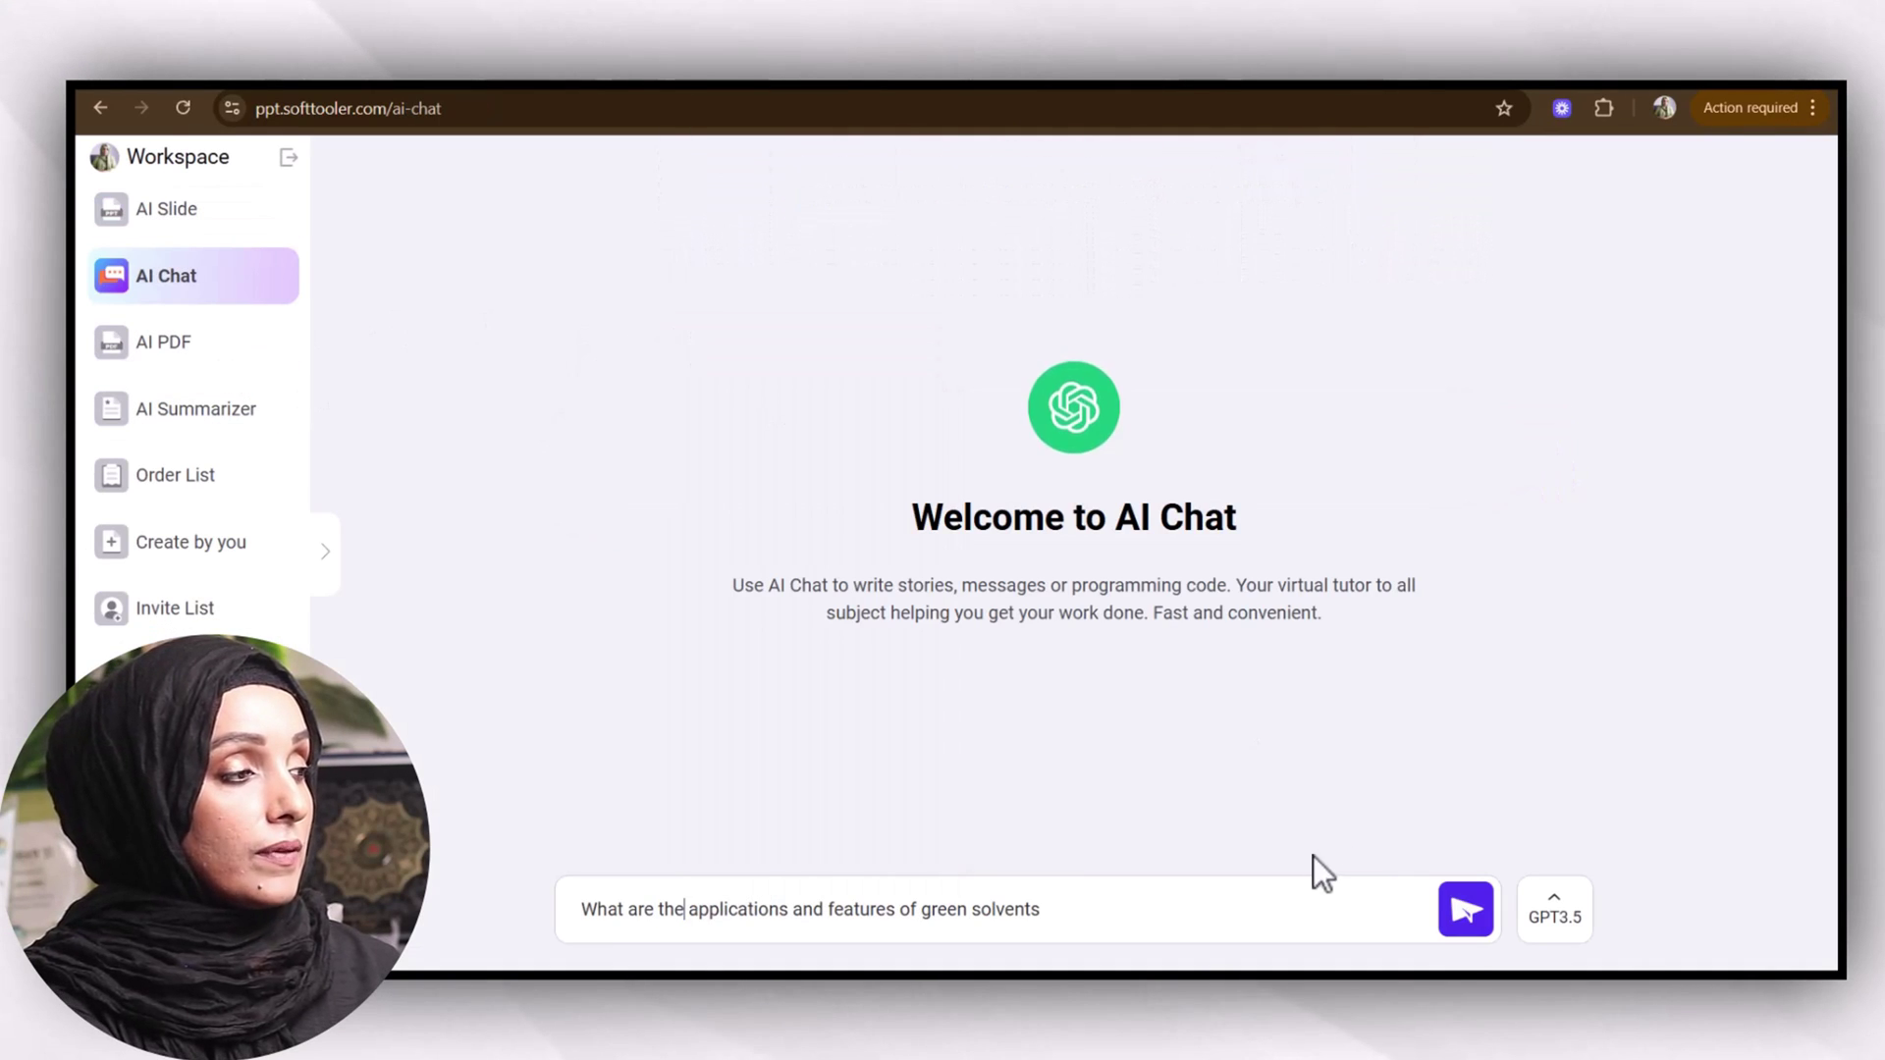
- Send AI Chat the question about green solvents' applications and features
left_click(1465, 915)
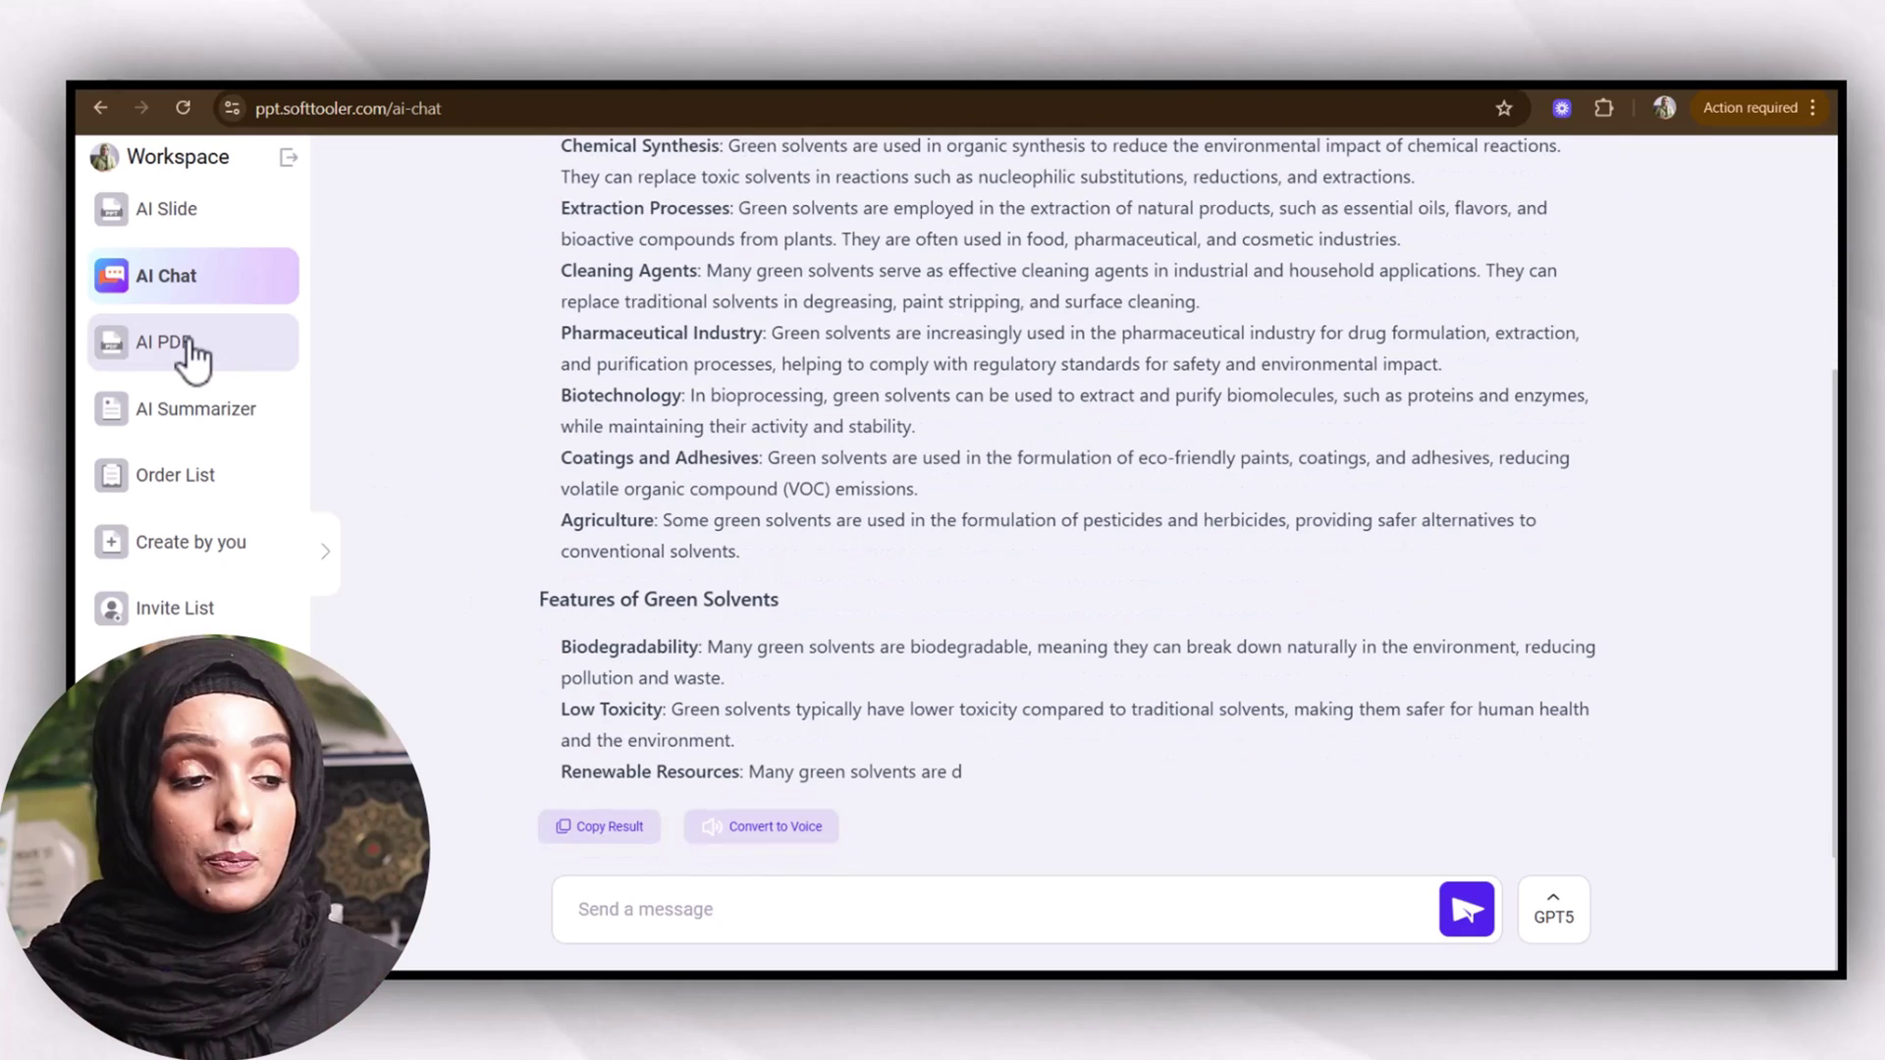
- Switch to AI PDF in the sidebar to reach the merge, split and watermark tools
left_click(193, 359)
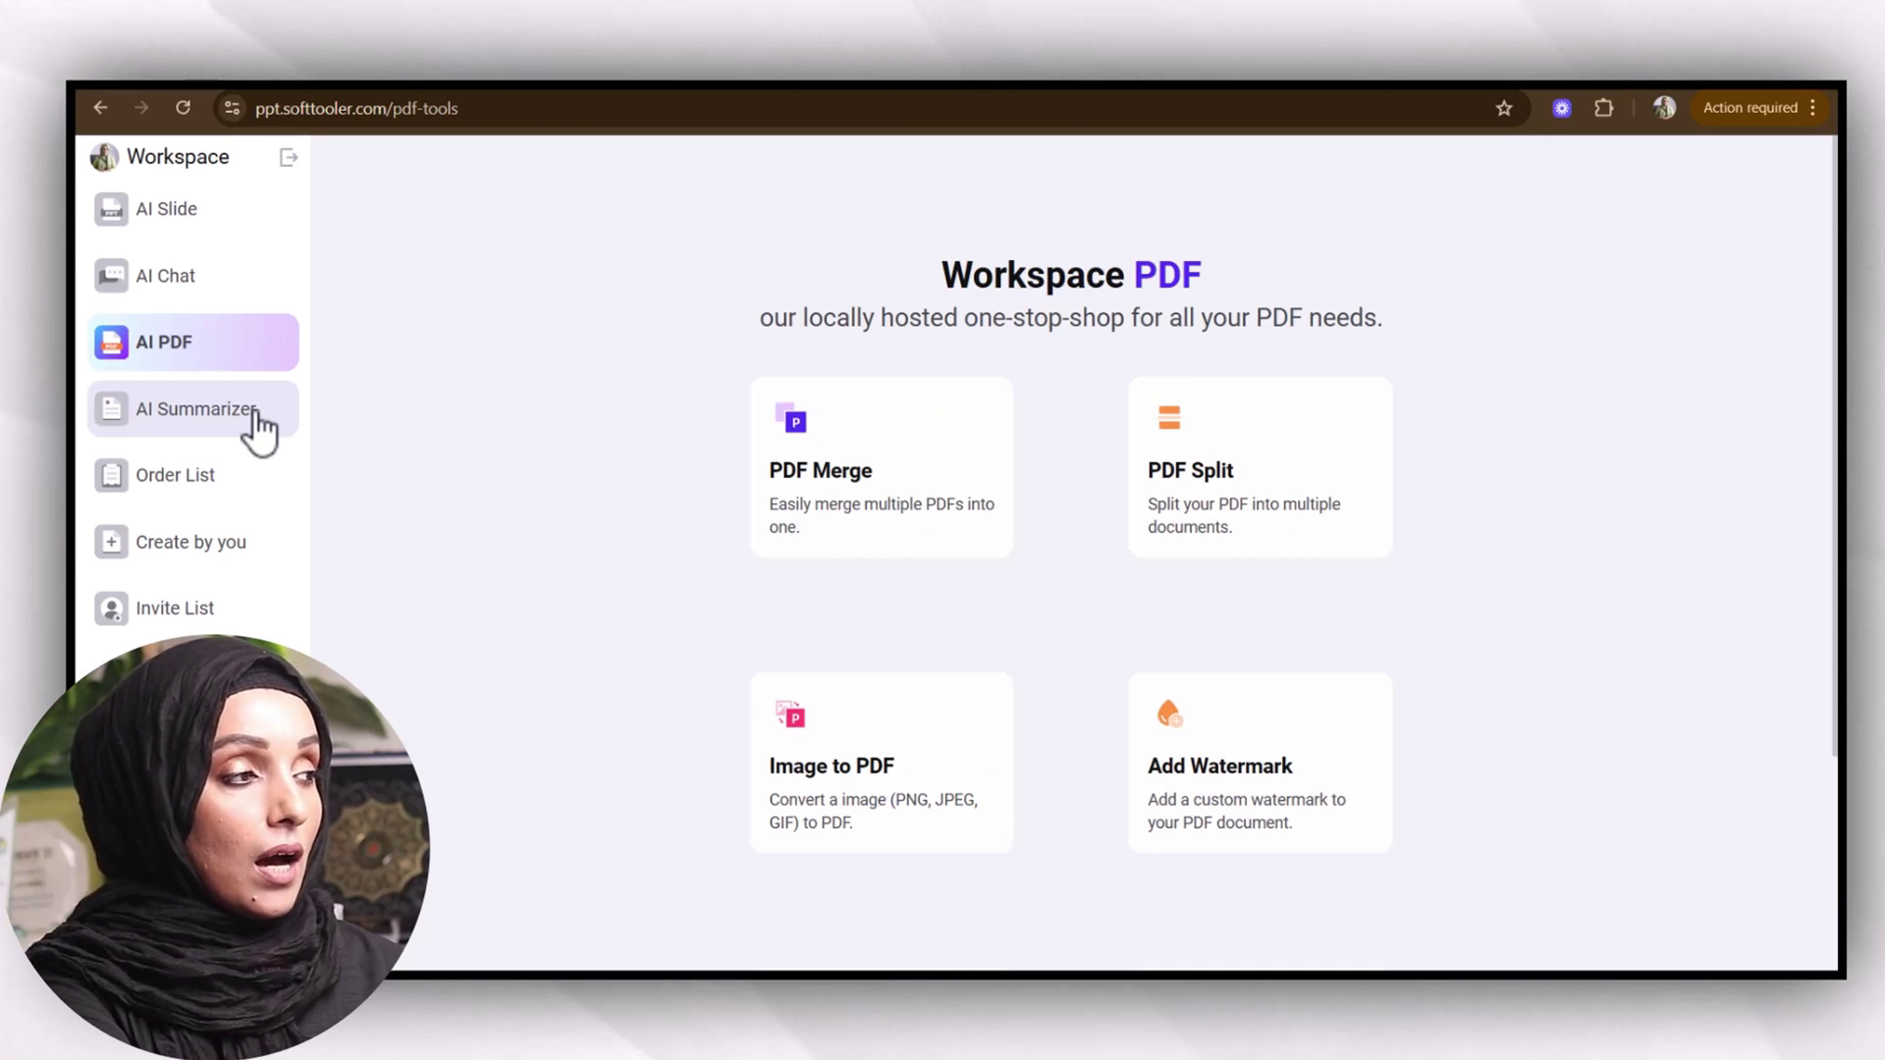
- Go to AI Summarizer, check its Upload link and Upload text tabs, then return to Upload file
left_click(260, 431)
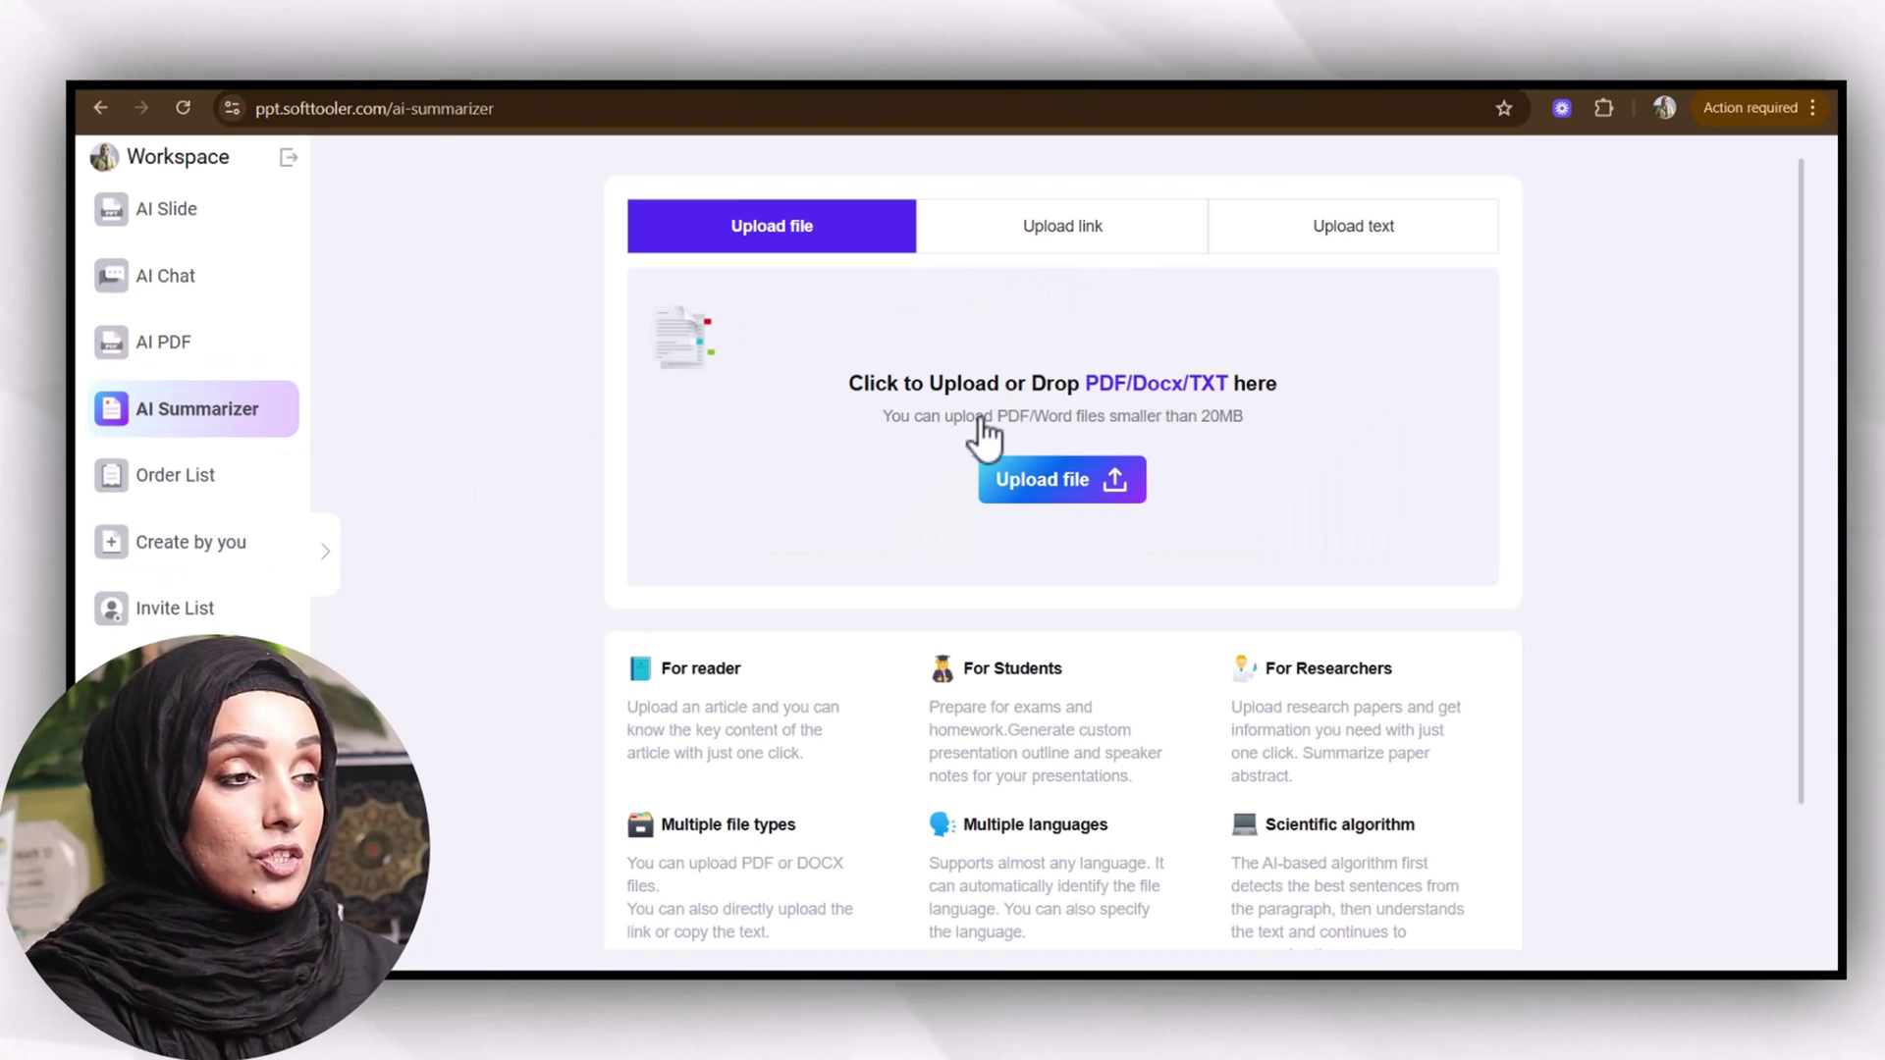
left_click(1087, 260)
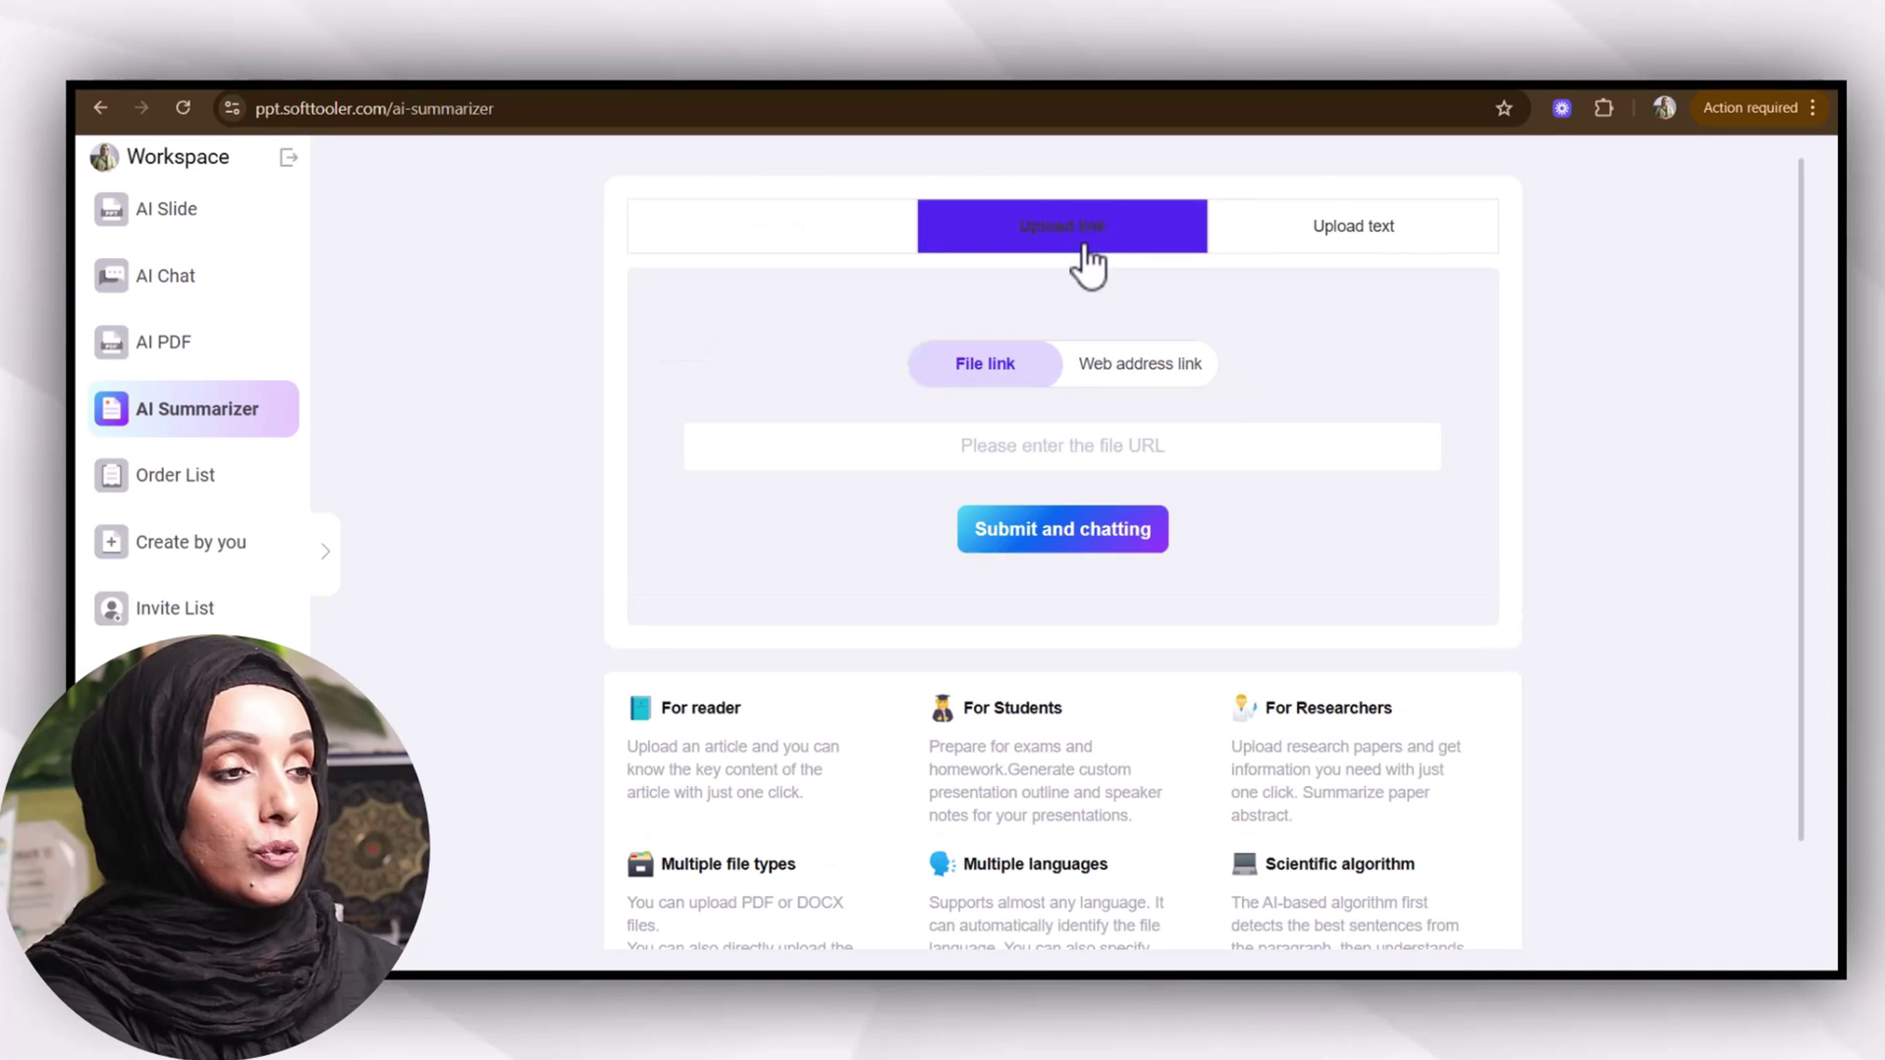
left_click(1398, 251)
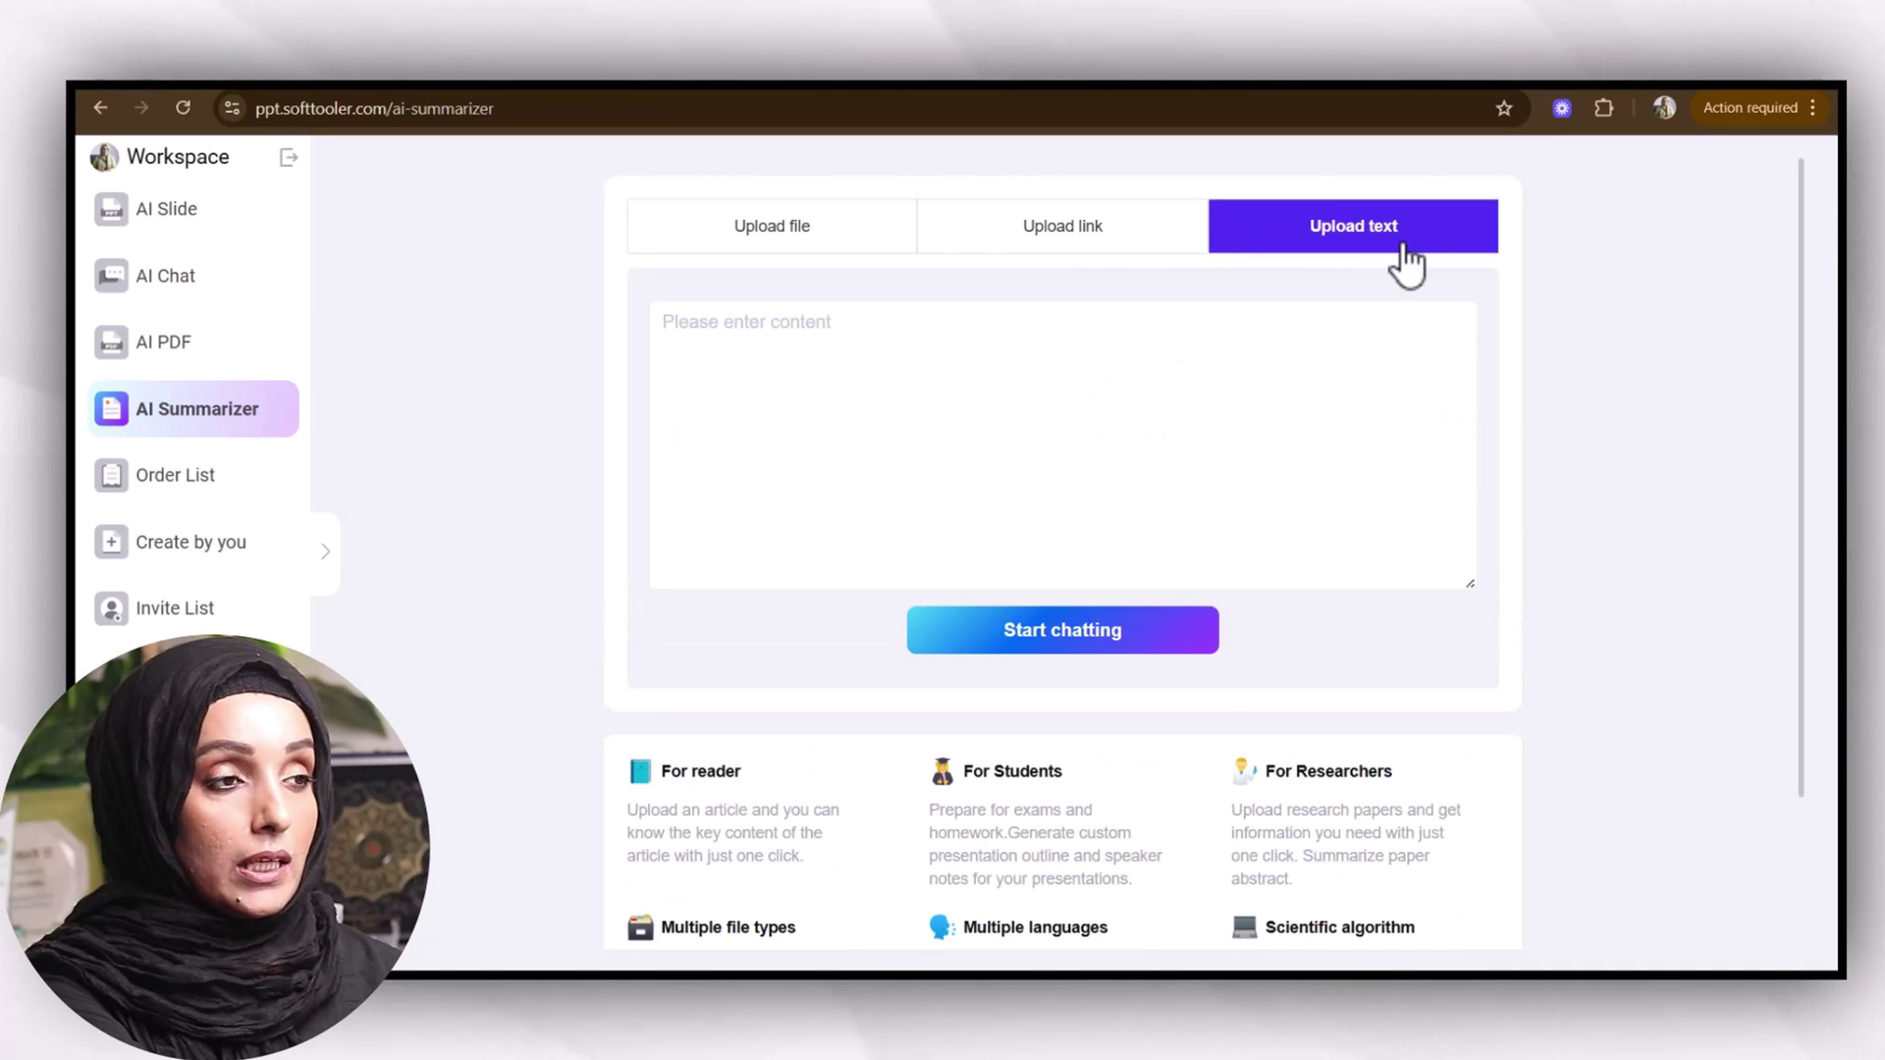
left_click(861, 242)
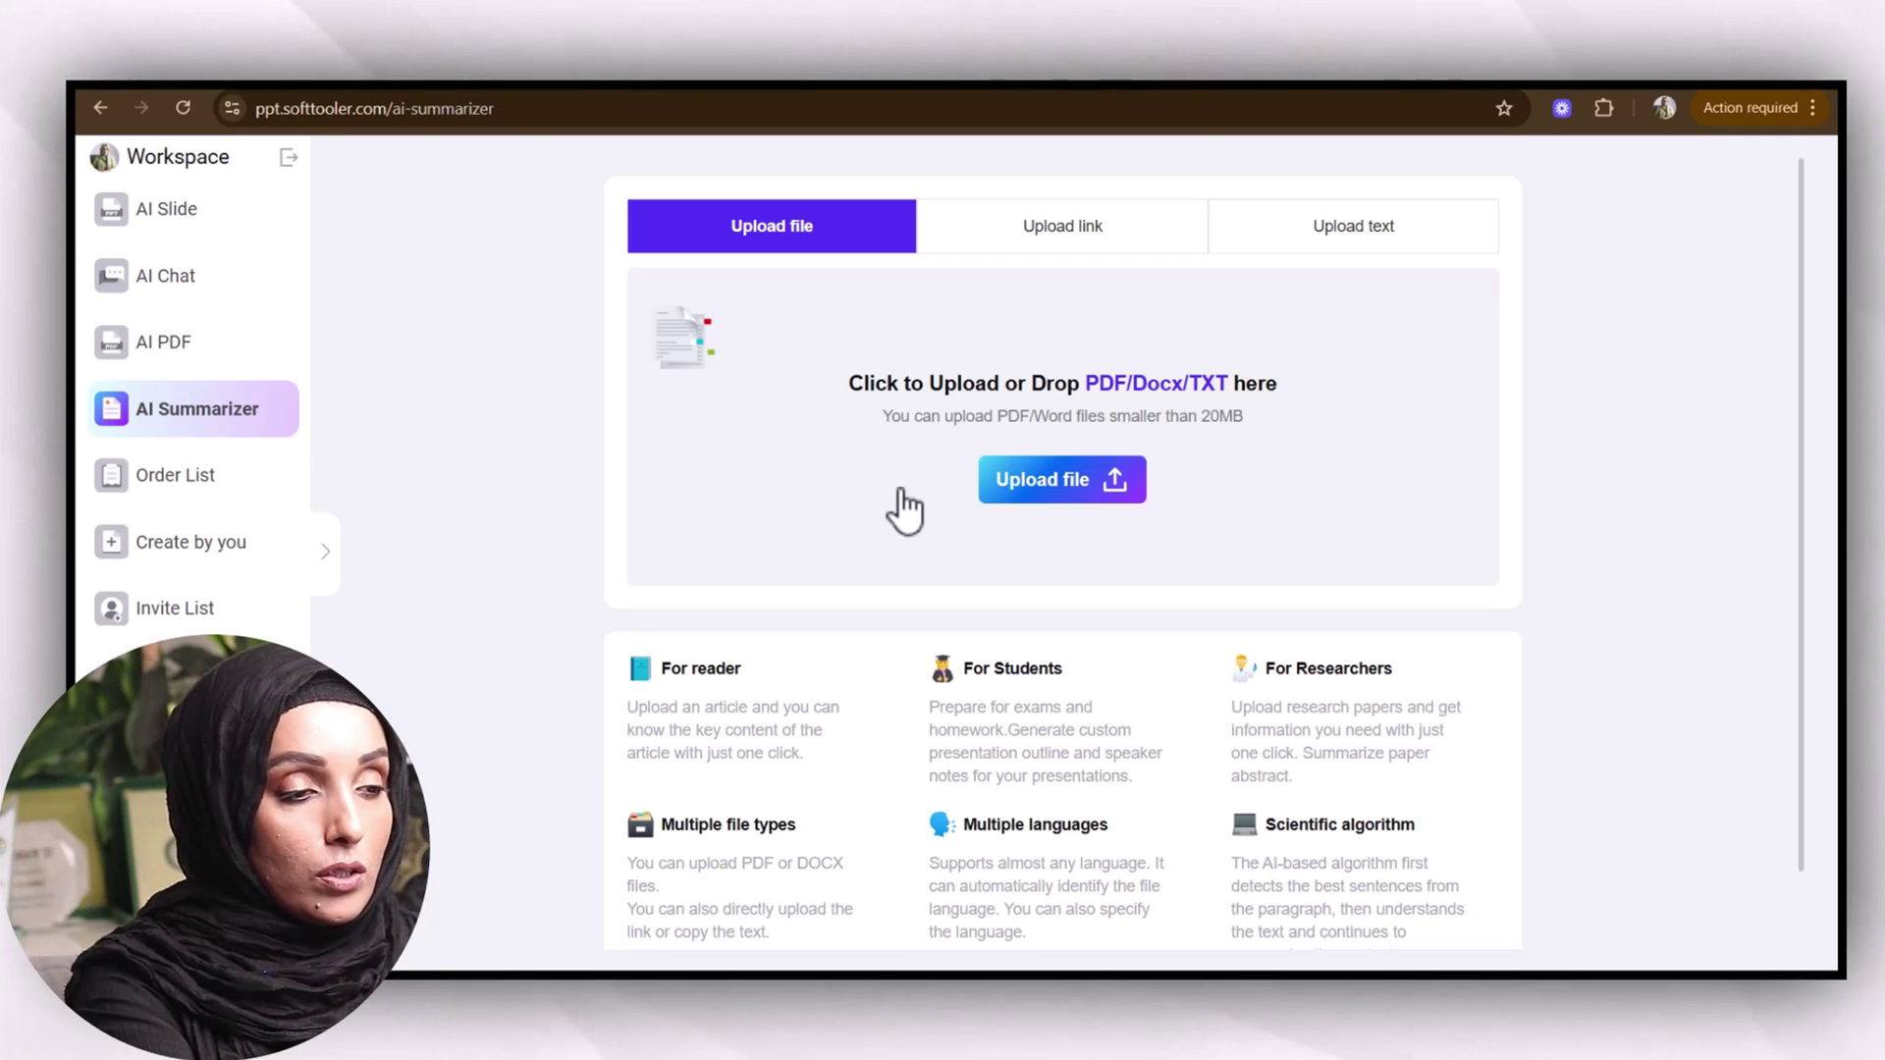
- Upload the ionic-liquids research paper and request a five-bullet-point summary of it
left_click(1162, 368)
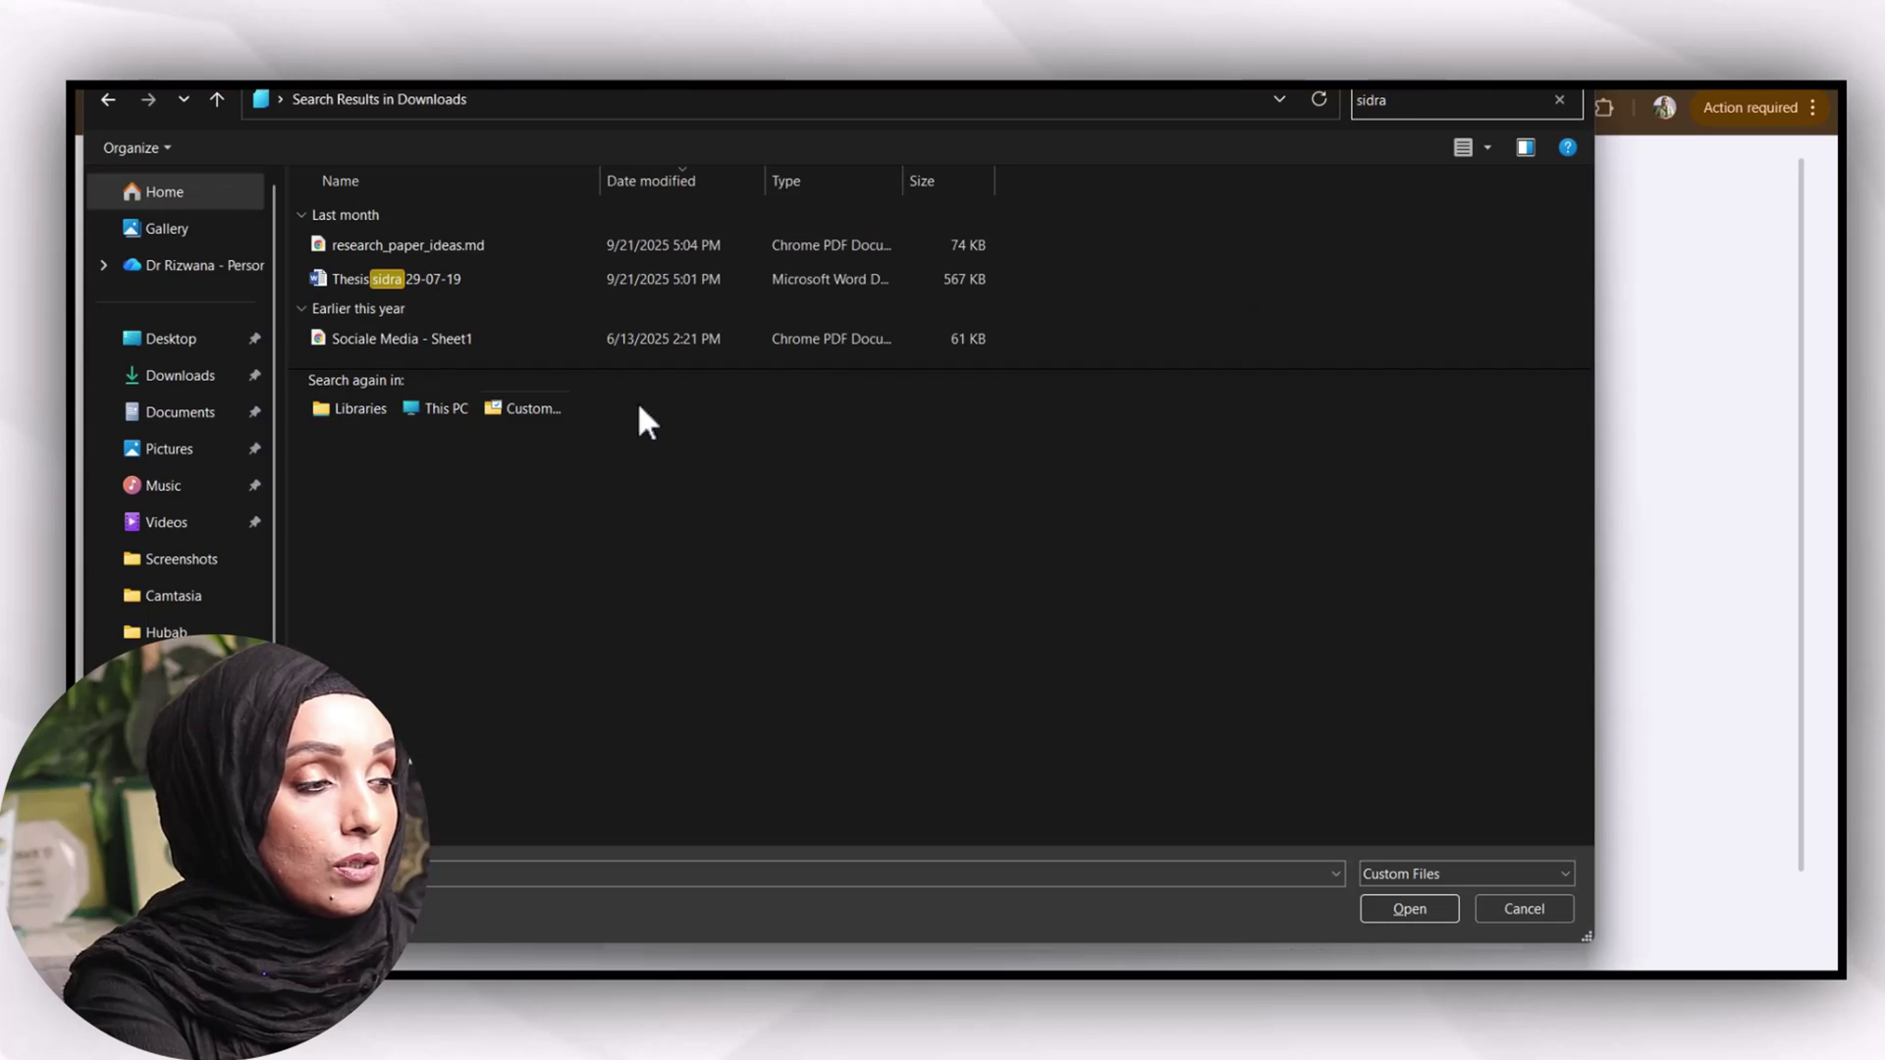
left_click(423, 272)
left_click(1392, 911)
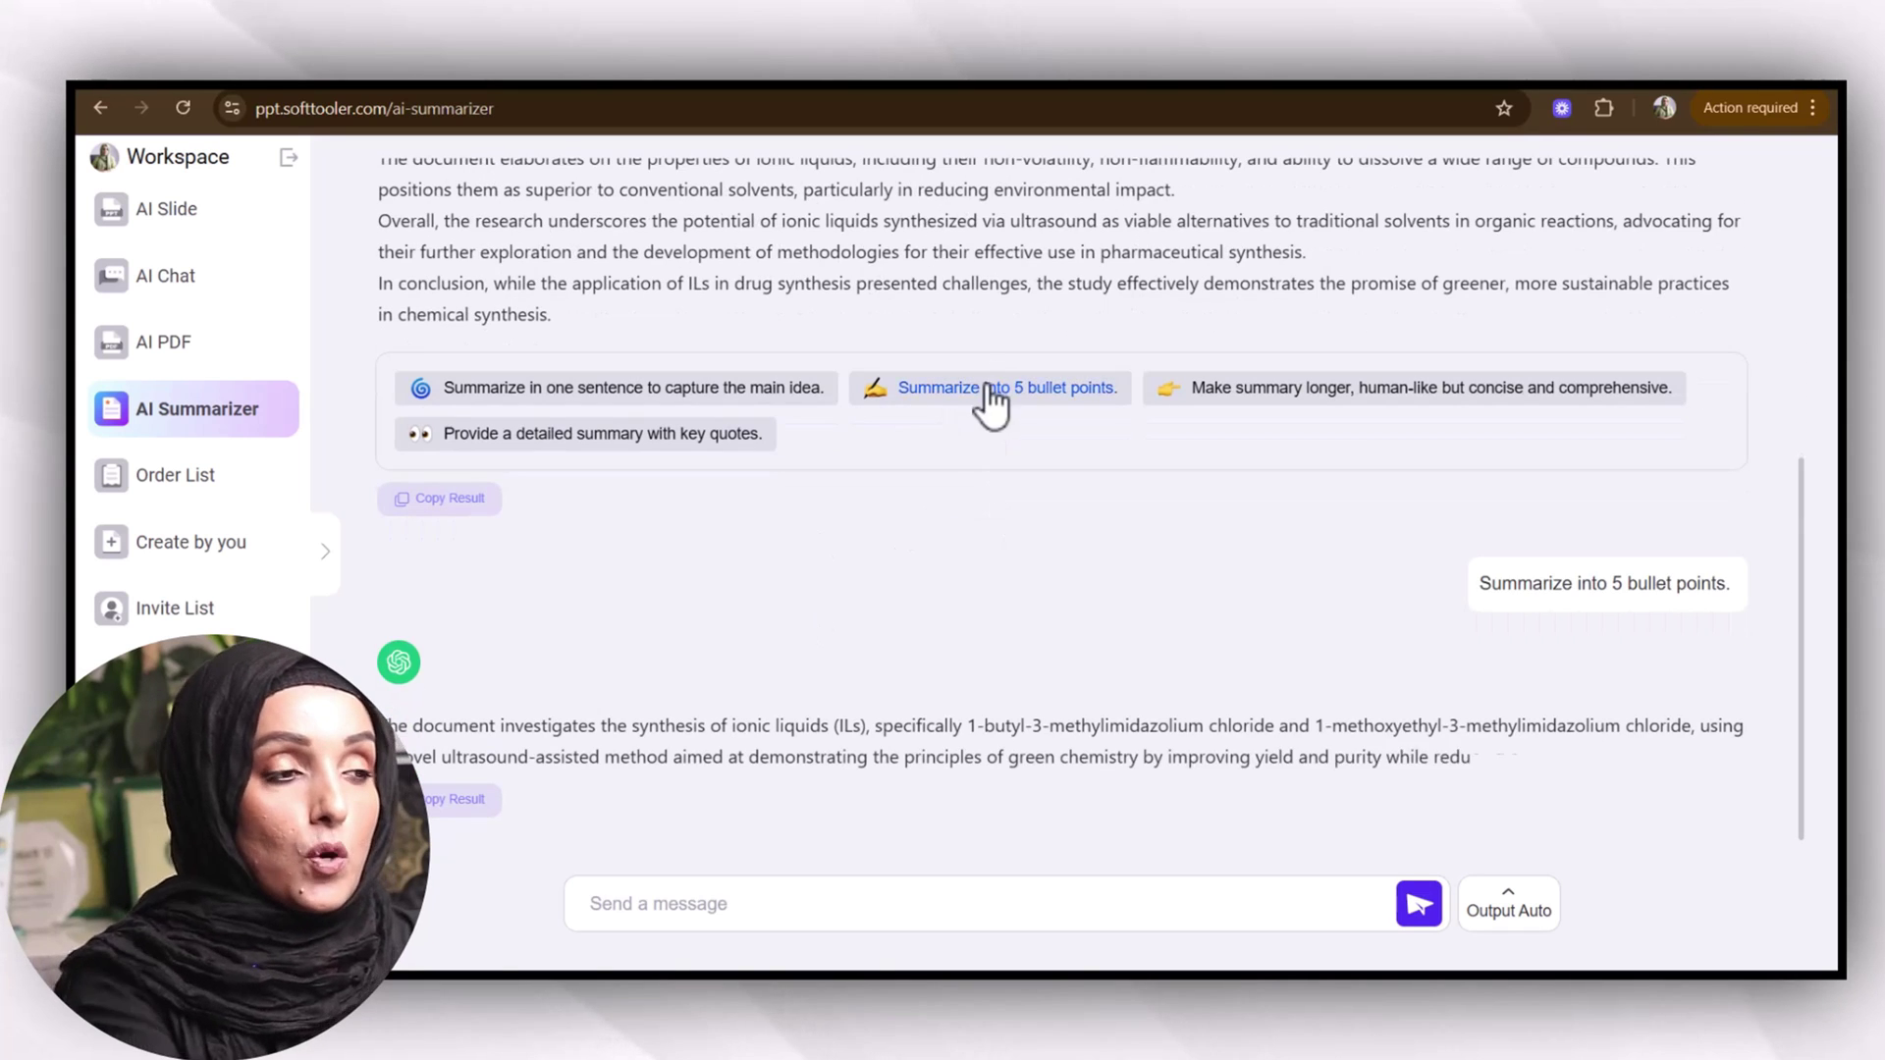
left_click(990, 396)
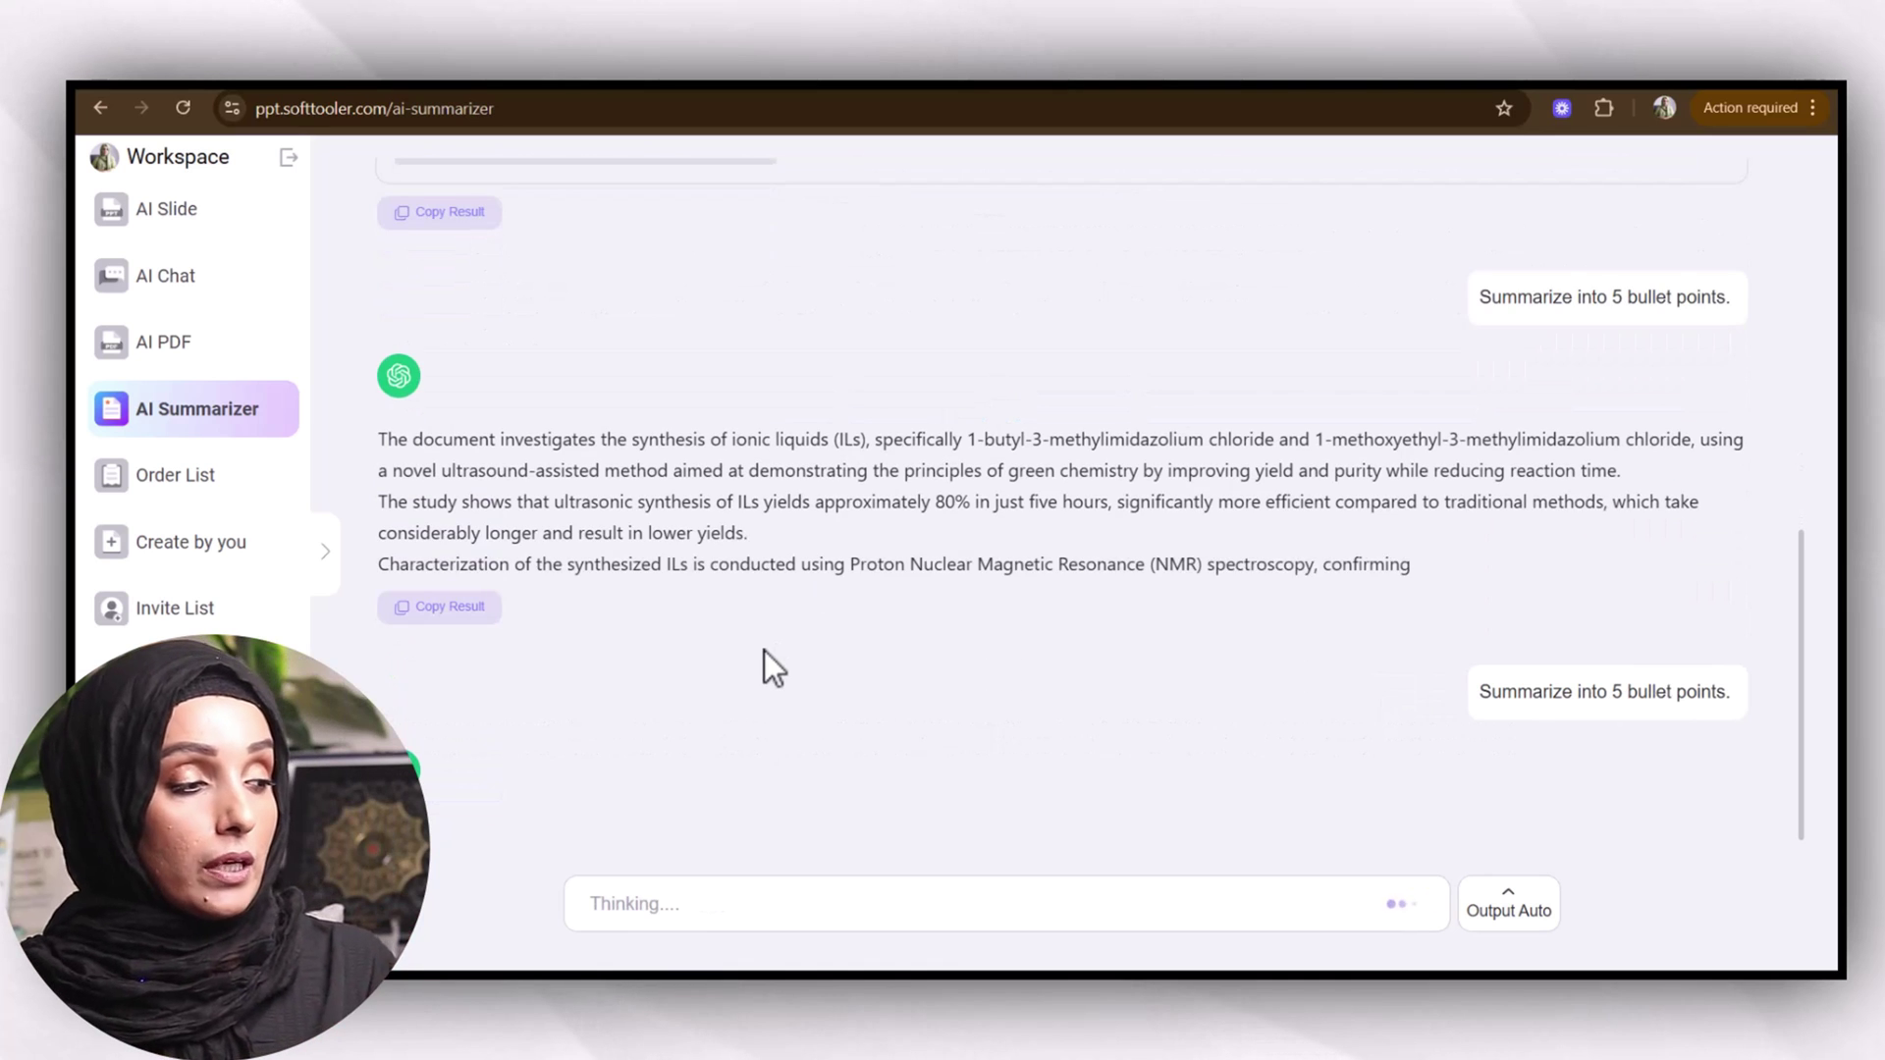